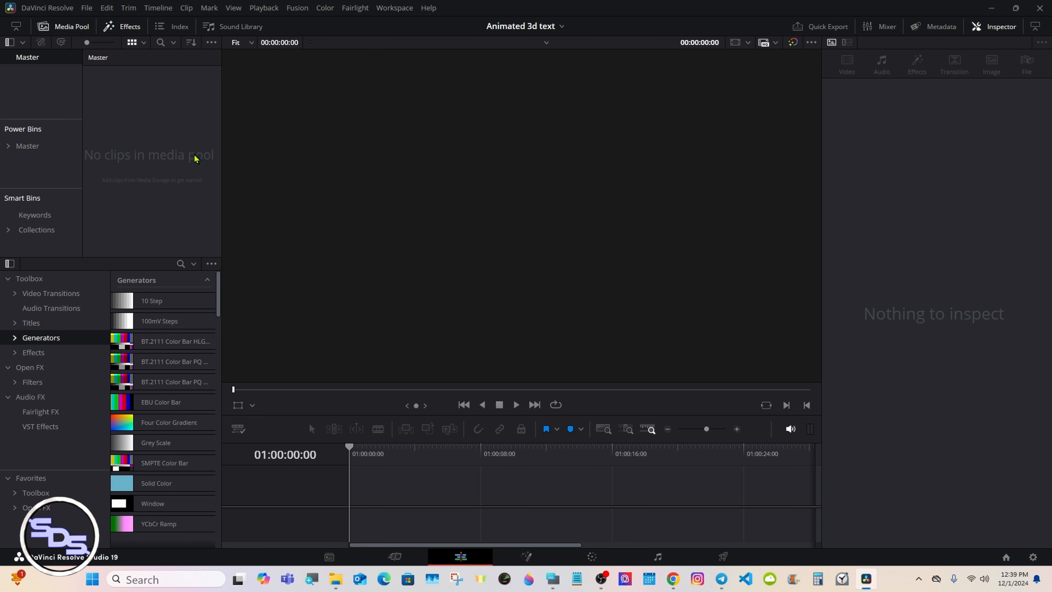
# Step: Create a new Fusion composition clip with the default settings and place it on a new timeline
pyautogui.rightClick(194, 158)
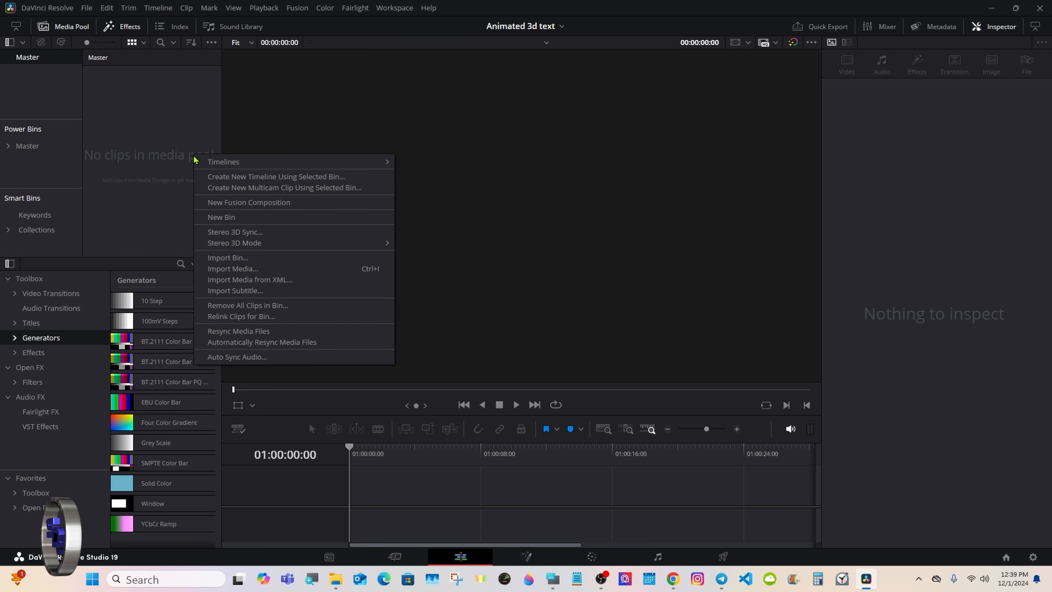
pyautogui.click(278, 203)
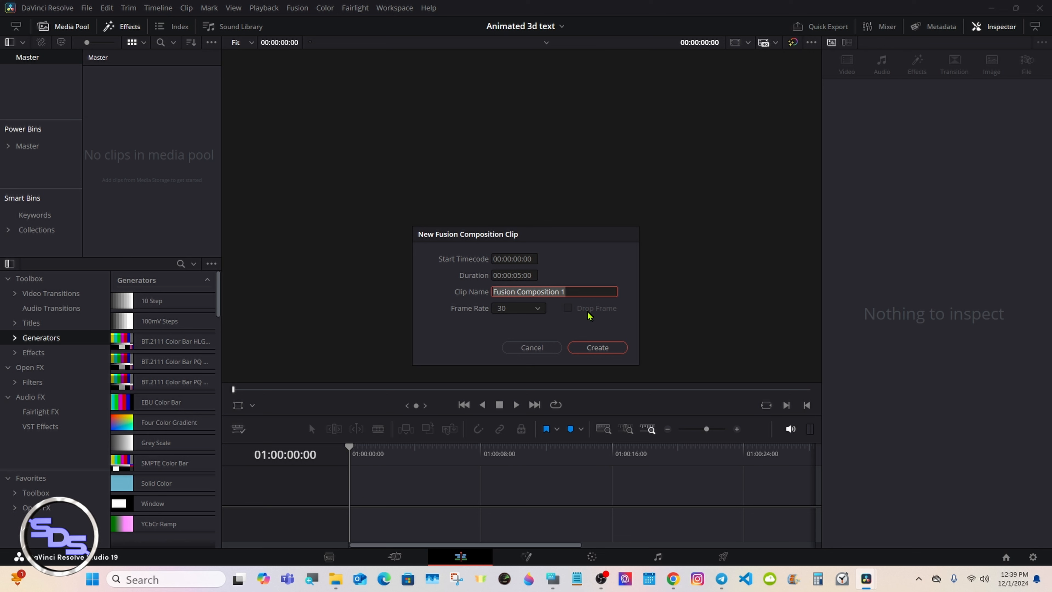
pyautogui.click(596, 347)
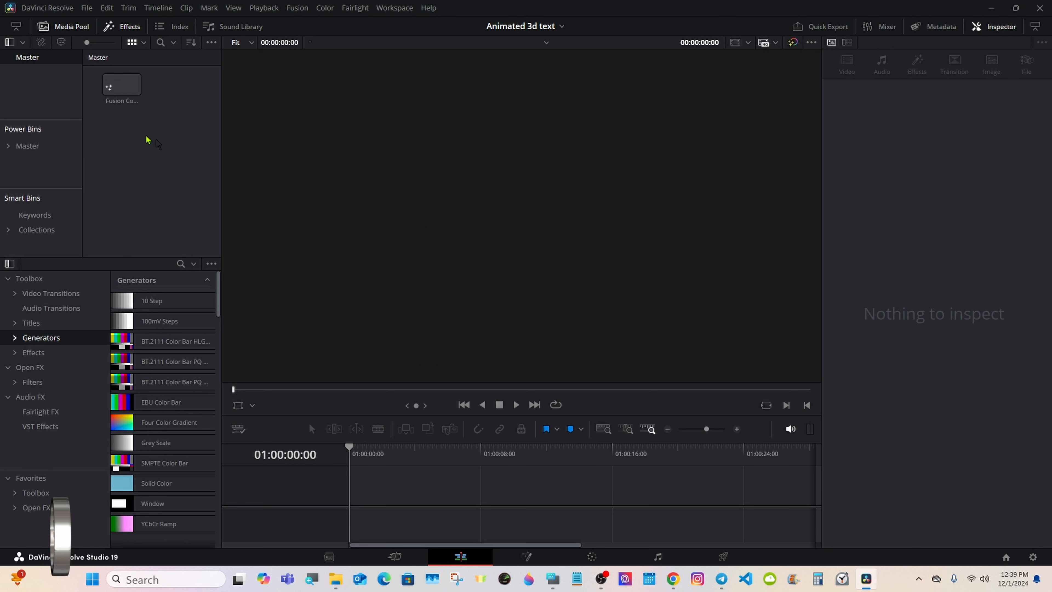
pyautogui.moveTo(108, 85); pyautogui.dragTo(432, 279)
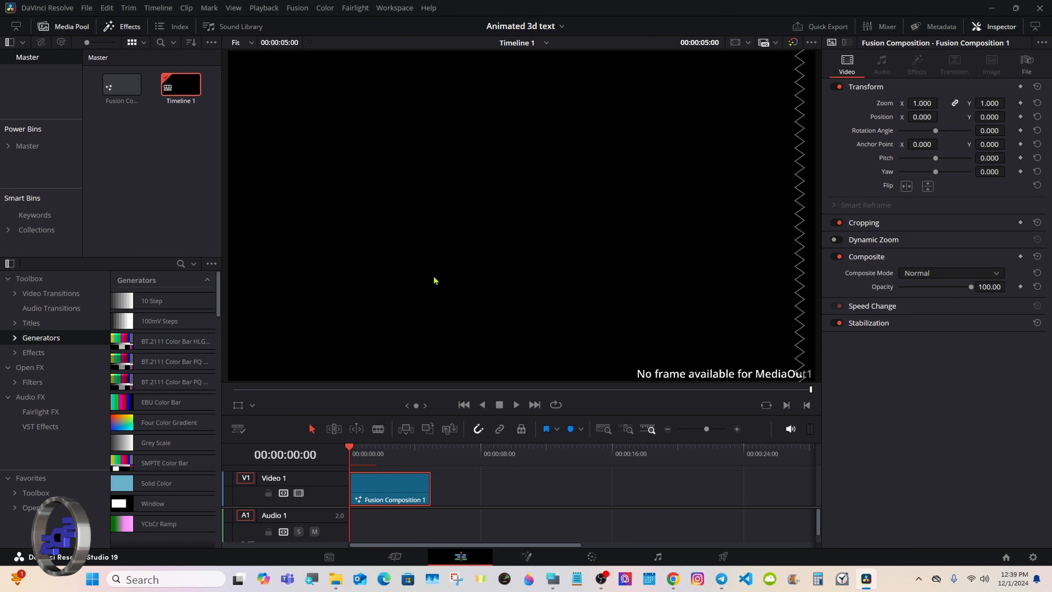
# Step: On the Fusion page, space MediaOut1 away and build a Text3D, Merge3D and Renderer3D chain with a camera and spotlight feeding the merge
pyautogui.click(527, 556)
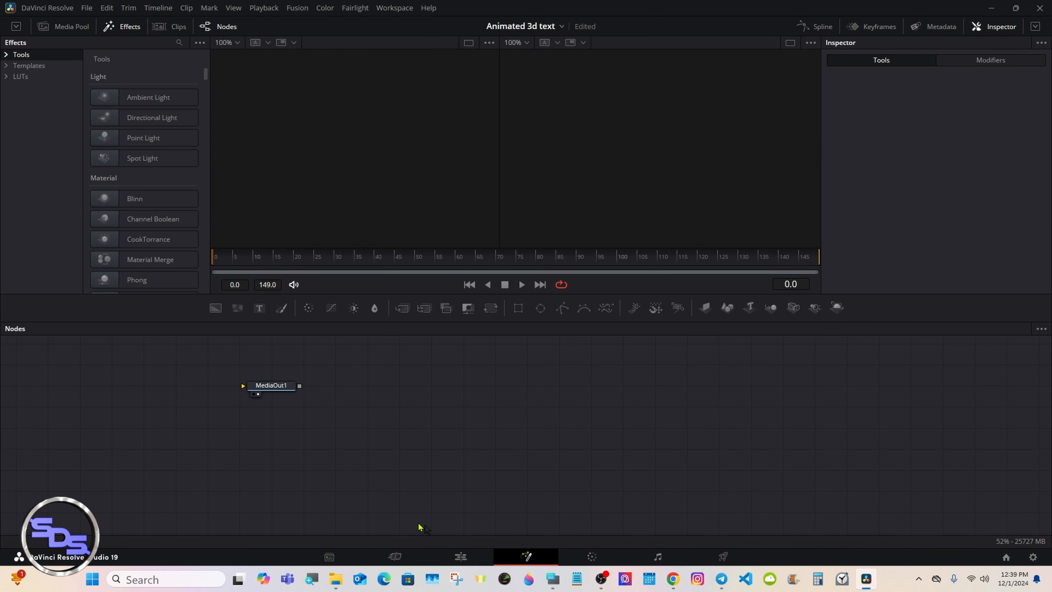
pyautogui.moveTo(261, 385); pyautogui.dragTo(677, 427)
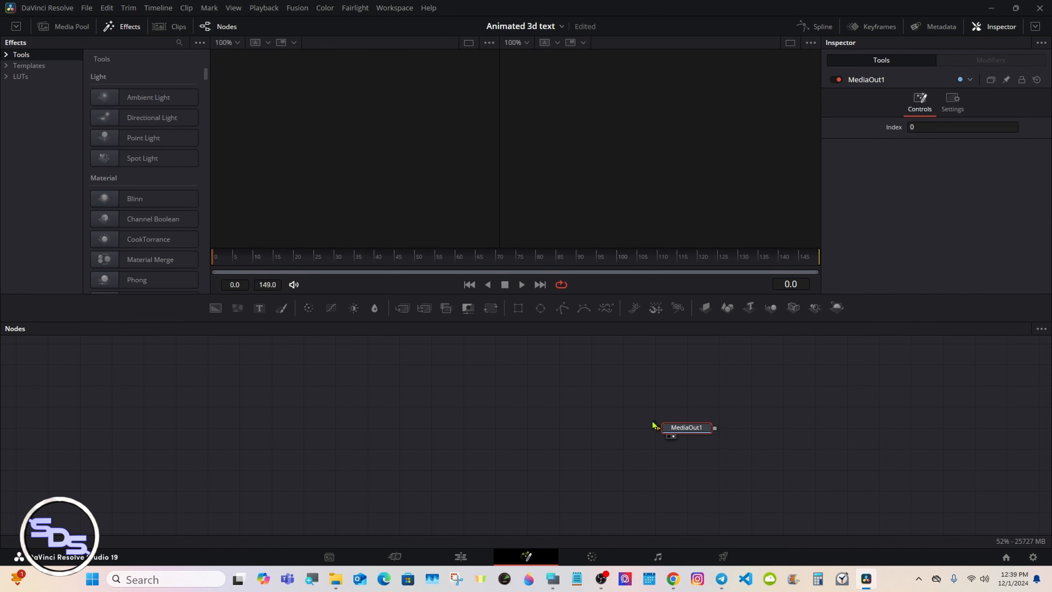
pyautogui.moveTo(749, 307); pyautogui.dragTo(435, 436)
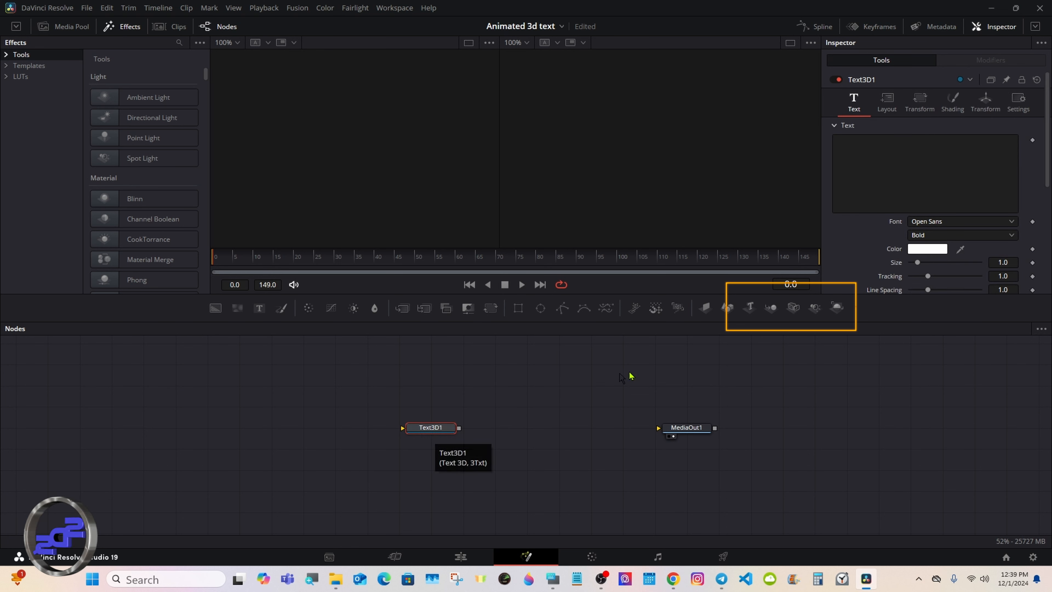
pyautogui.click(773, 311)
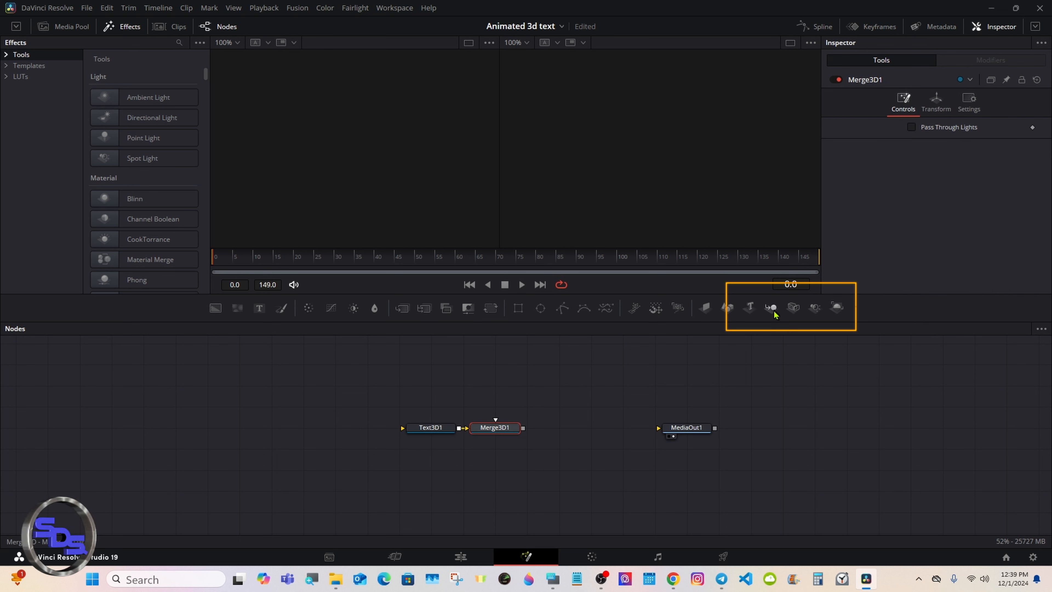
pyautogui.click(792, 310)
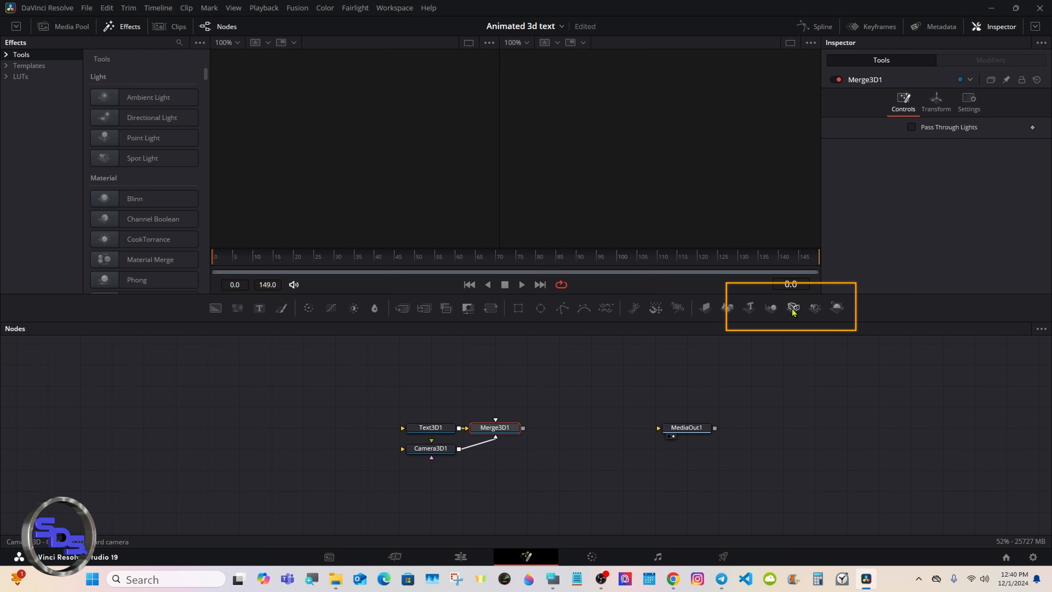
pyautogui.click(814, 309)
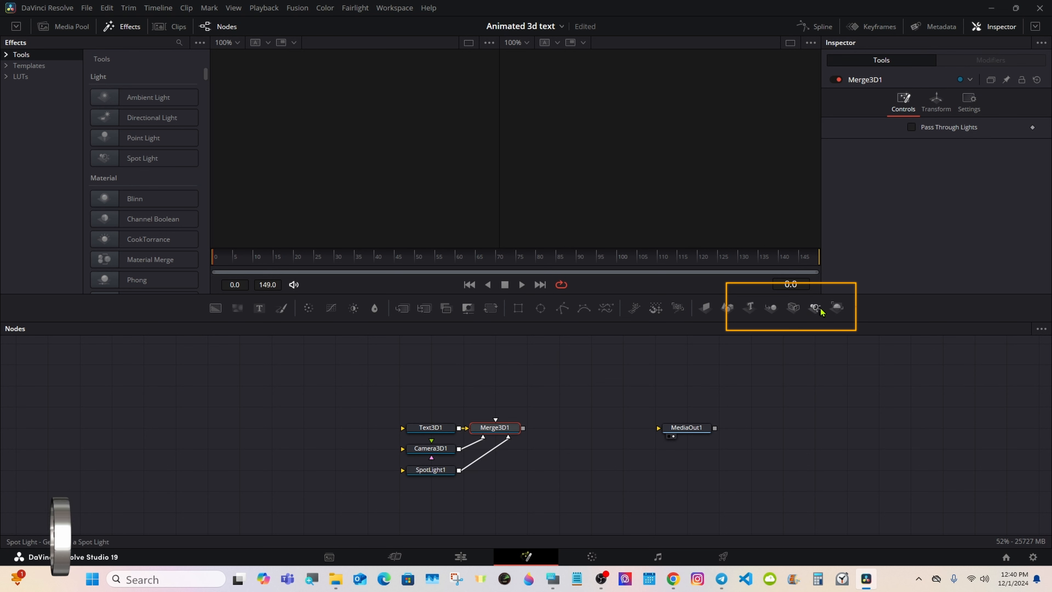
pyautogui.click(836, 308)
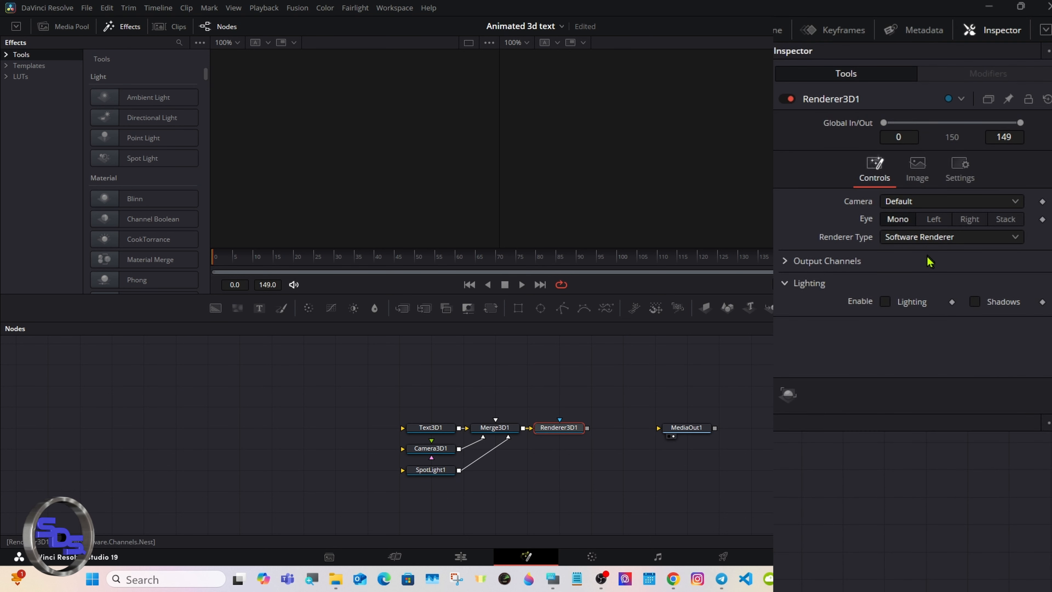
# Step: Set Renderer3D1 to the Hardware Renderer type and enable both lighting and shadows
pyautogui.click(926, 240)
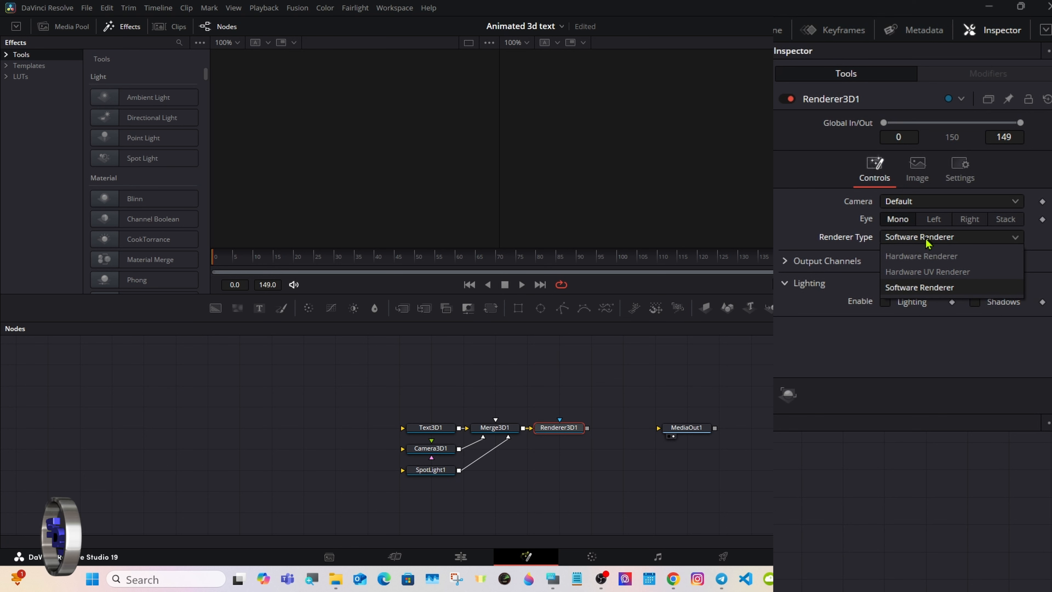
pyautogui.click(922, 257)
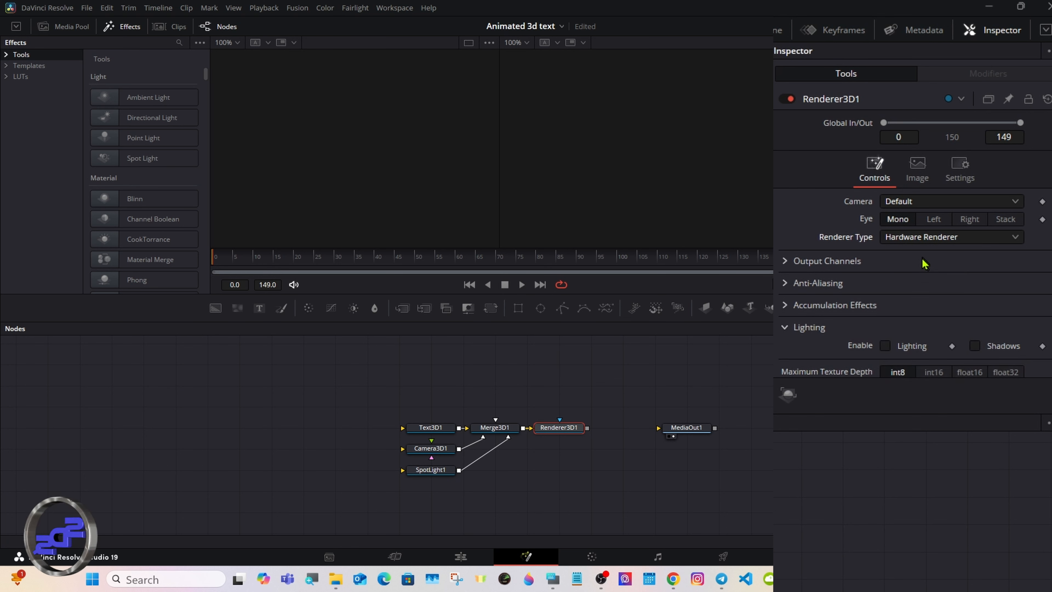
pyautogui.click(886, 346)
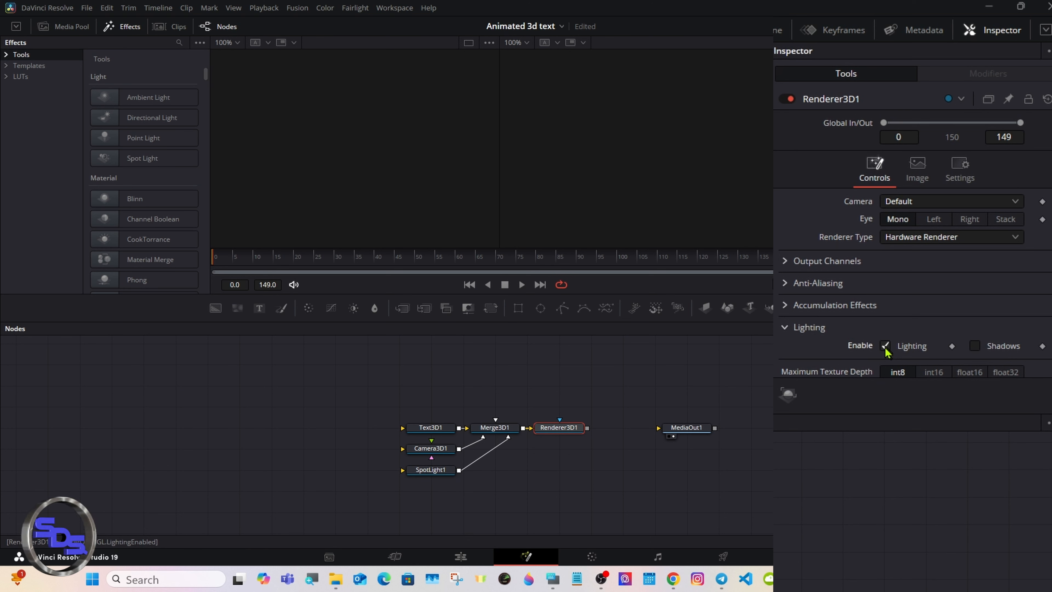
pyautogui.click(974, 346)
# Step: Connect Renderer3D1 to MediaOut1 and display Merge3D1 in the empty viewer
pyautogui.moveTo(588, 433); pyautogui.dragTo(673, 433)
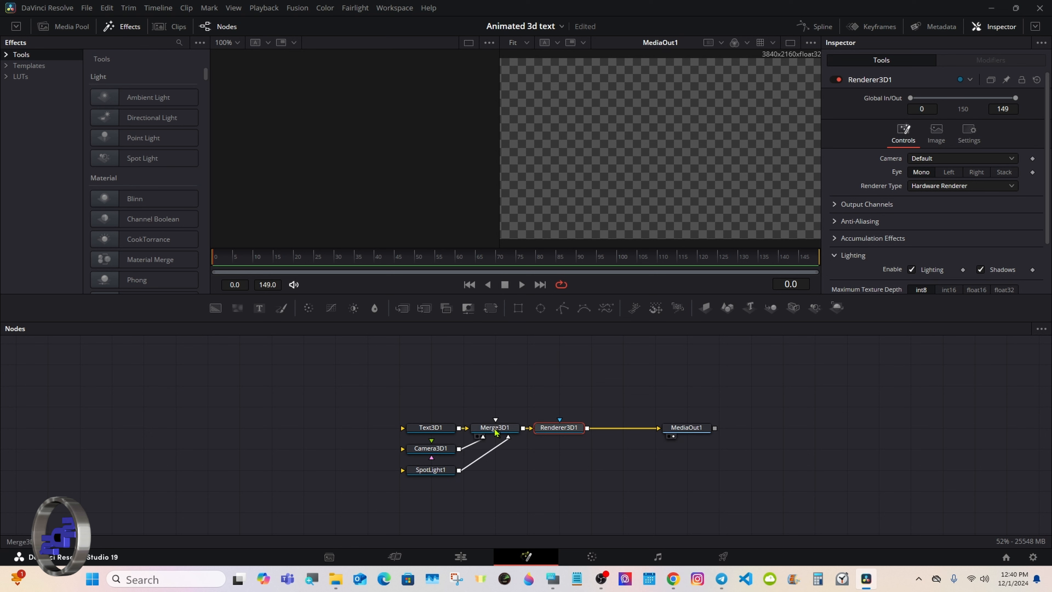
pyautogui.moveTo(495, 432); pyautogui.dragTo(403, 182)
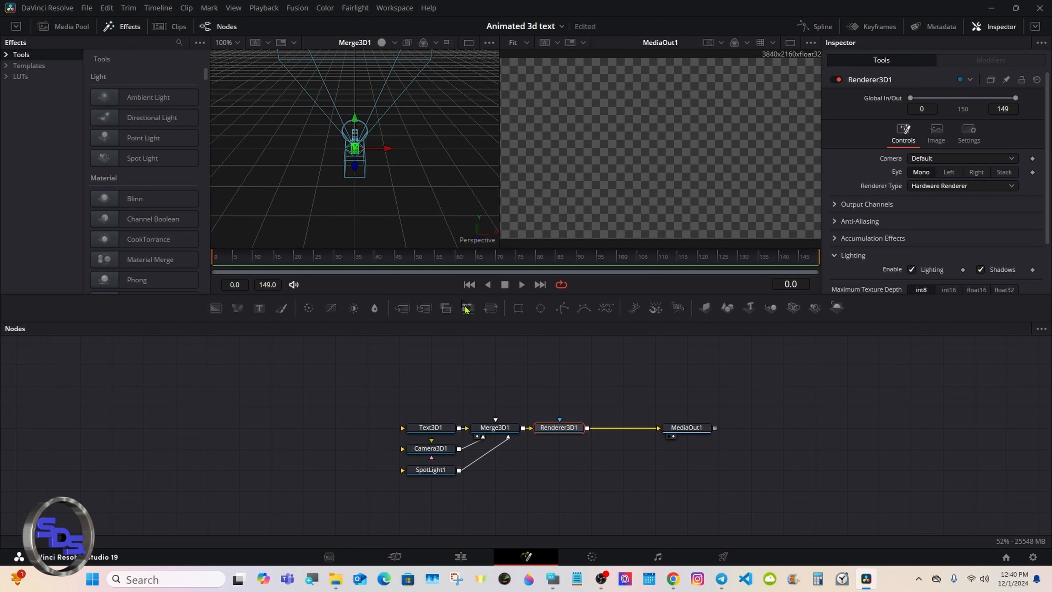
# Step: Enter "Resolve" as the text of Text3D1 using the on-screen keyboard
pyautogui.click(553, 578)
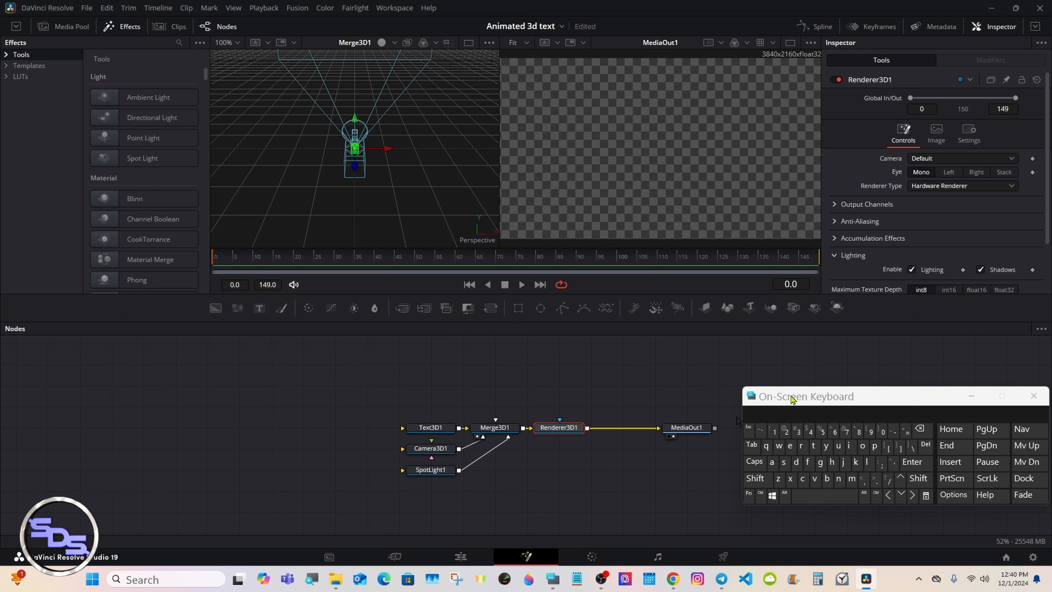
pyautogui.click(443, 432)
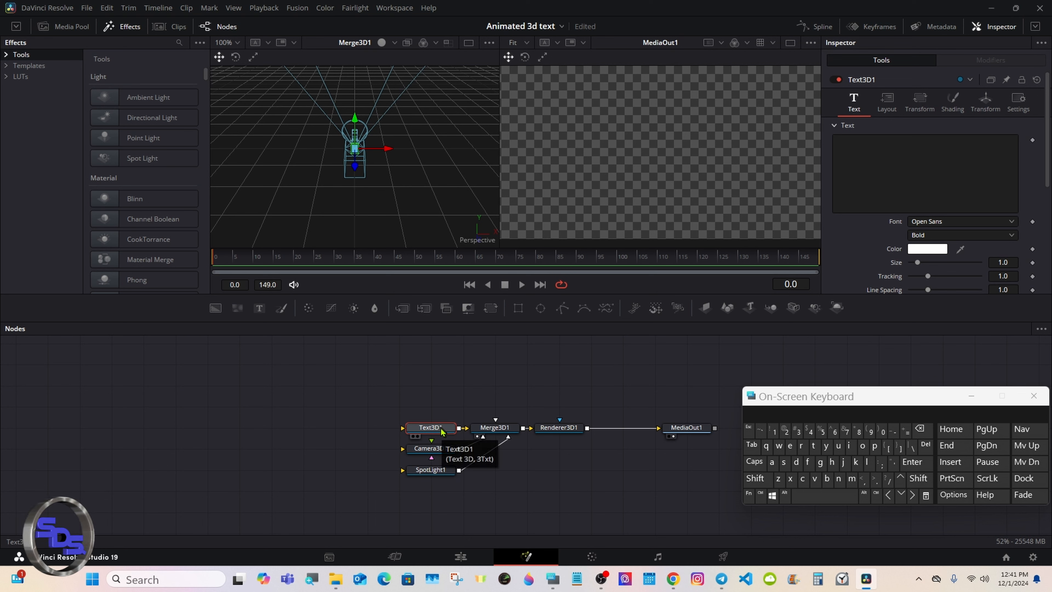
pyautogui.click(848, 163)
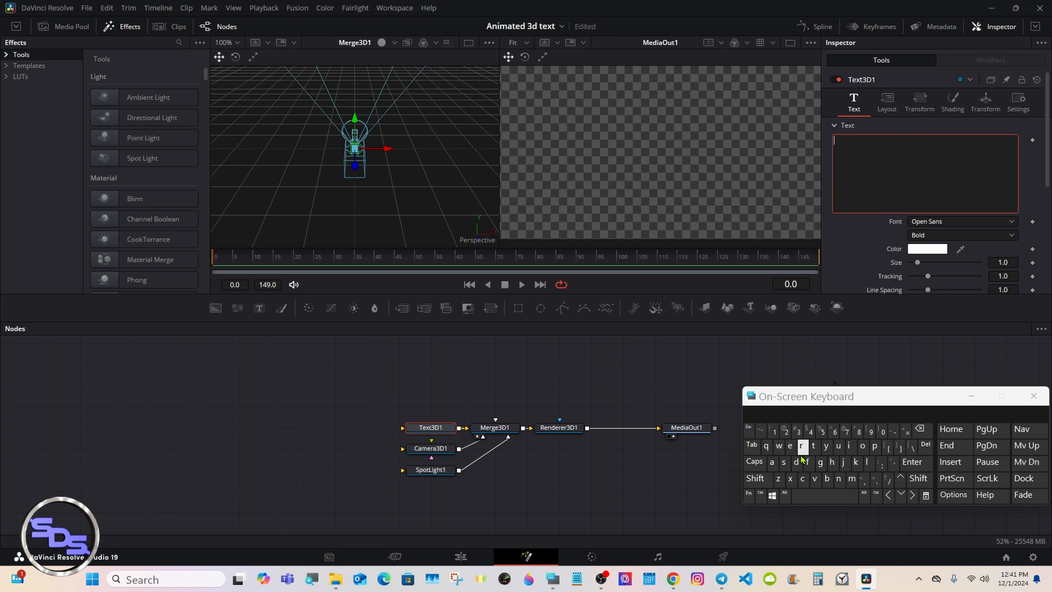
pyautogui.click(755, 477)
pyautogui.click(801, 445)
pyautogui.click(790, 446)
pyautogui.click(783, 461)
pyautogui.click(863, 444)
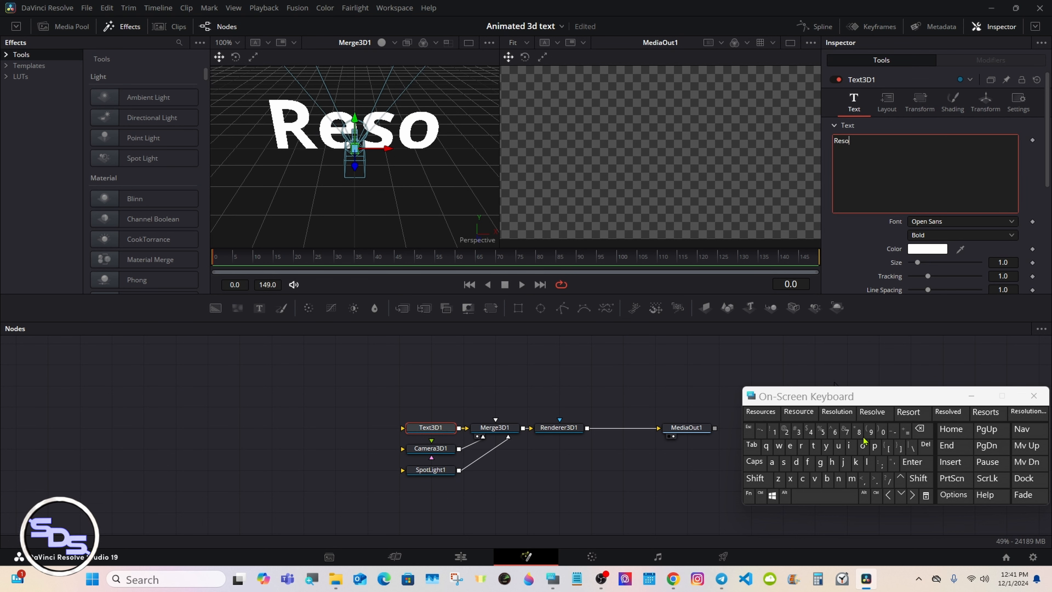
pyautogui.click(874, 411)
pyautogui.click(920, 429)
pyautogui.moveTo(874, 402); pyautogui.dragTo(833, 440)
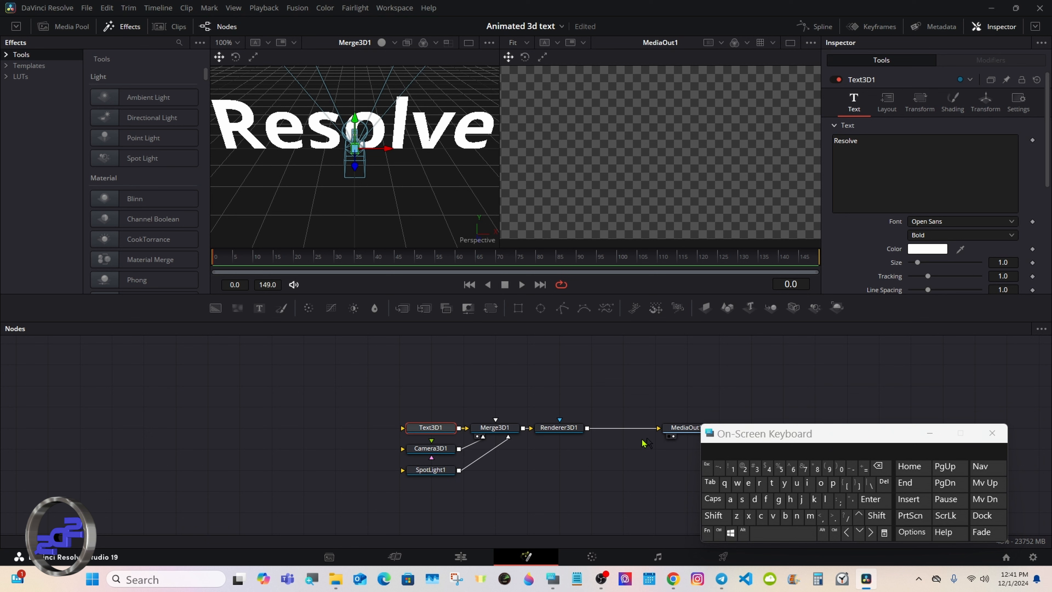
# Step: Turn on Use Target for Camera3D1 and set its Z translation to 6.96
pyautogui.click(440, 449)
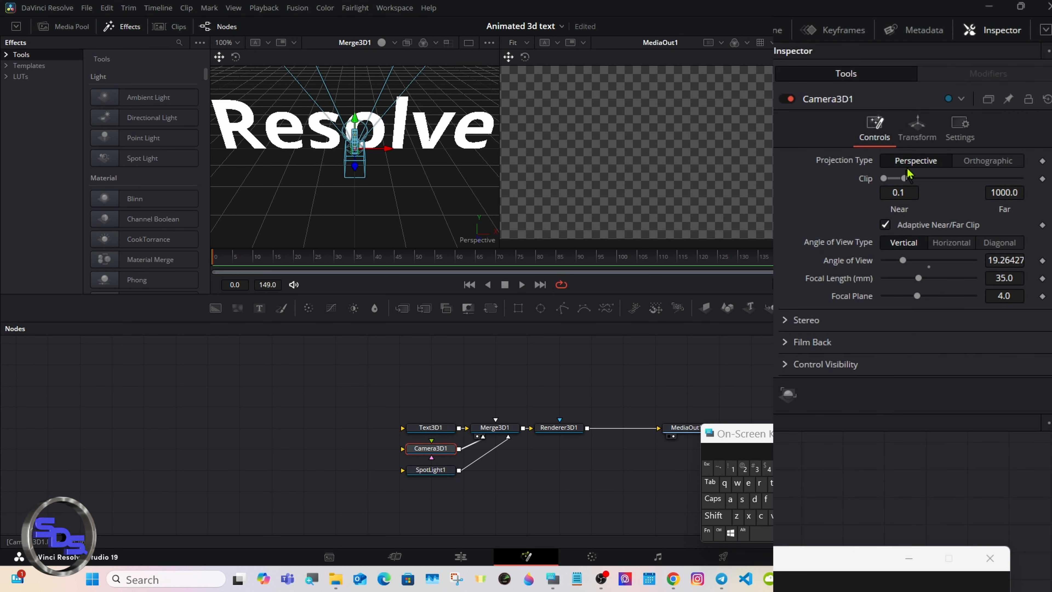
pyautogui.click(917, 141)
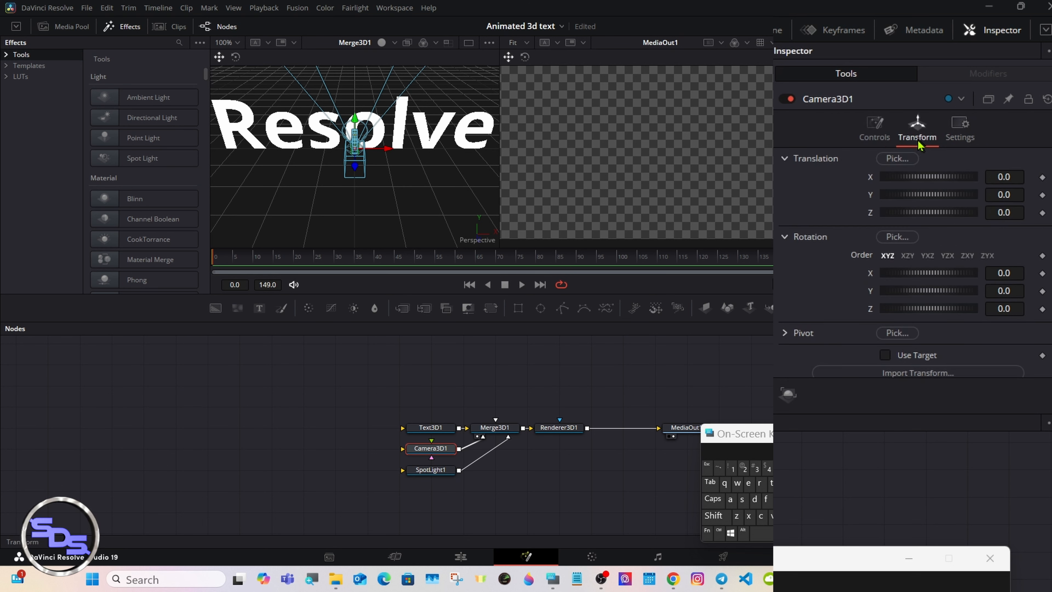
pyautogui.click(885, 355)
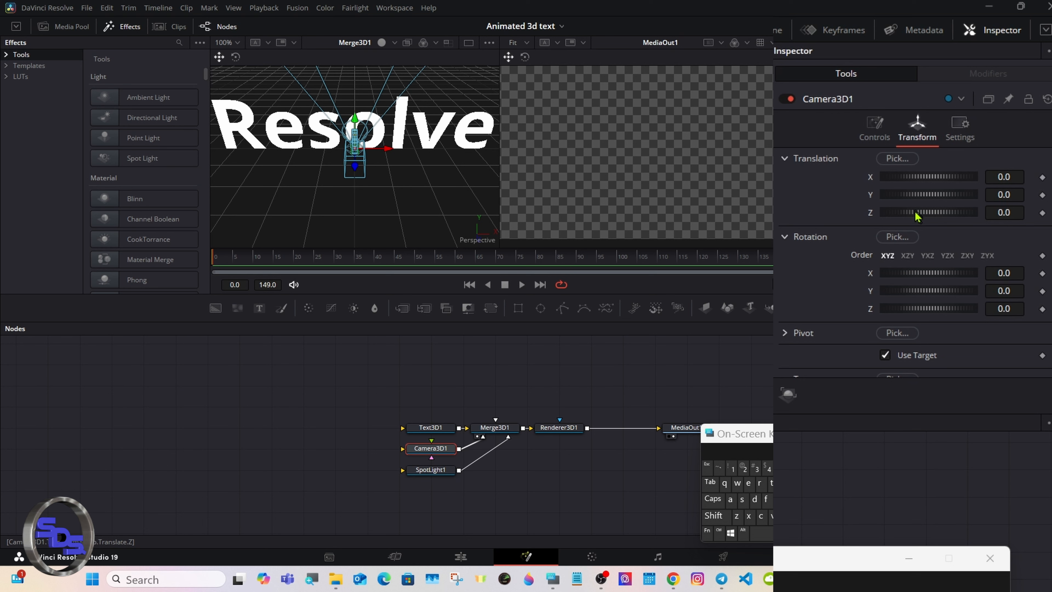
pyautogui.moveTo(920, 214); pyautogui.dragTo(951, 212)
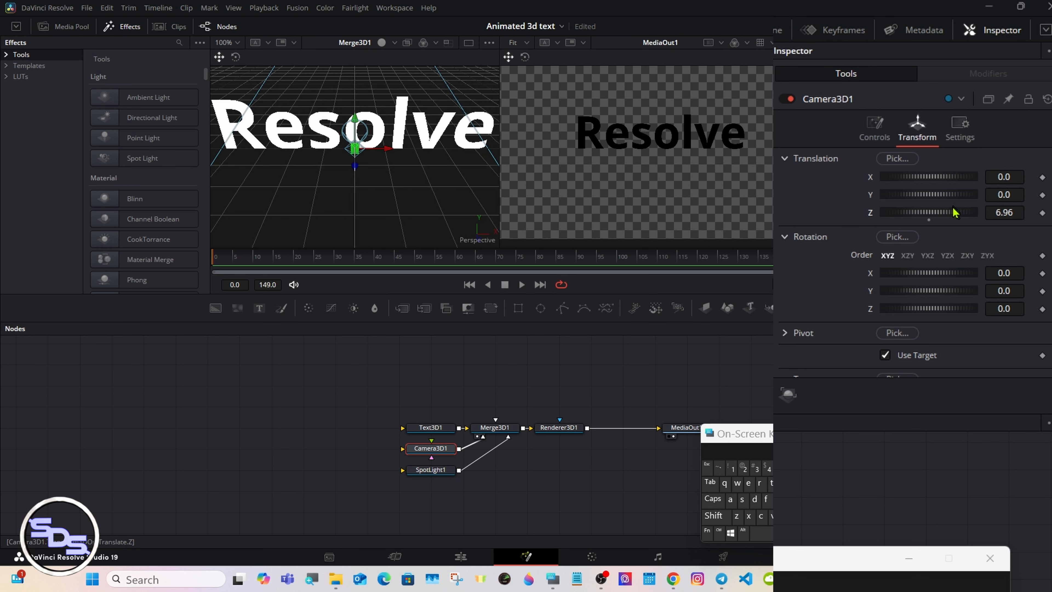
# Step: Turn the renderer's lighting off and back on to compare the look of the rendered text
pyautogui.click(559, 427)
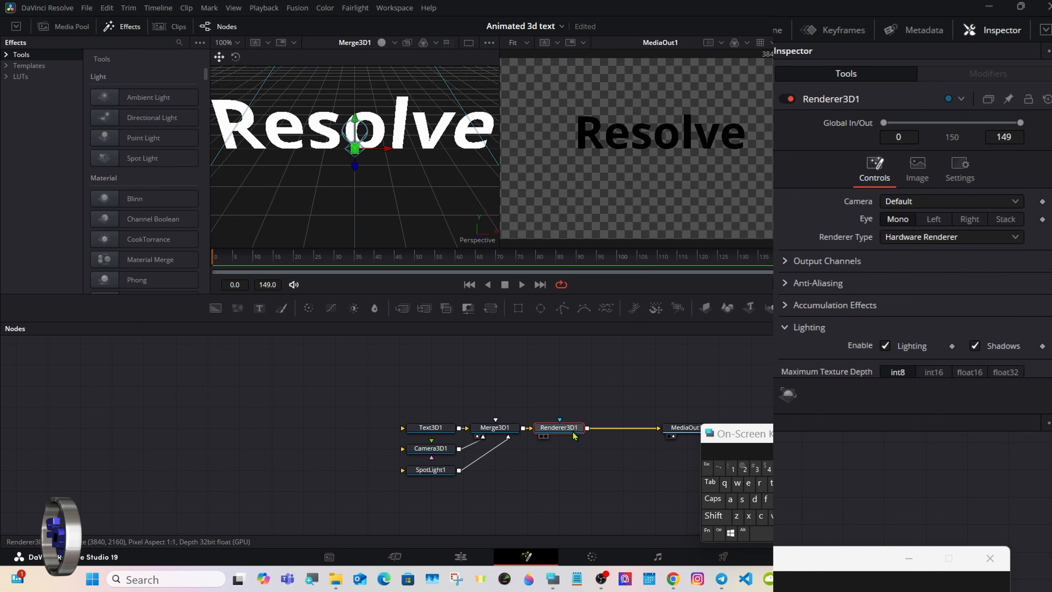
pyautogui.click(885, 346)
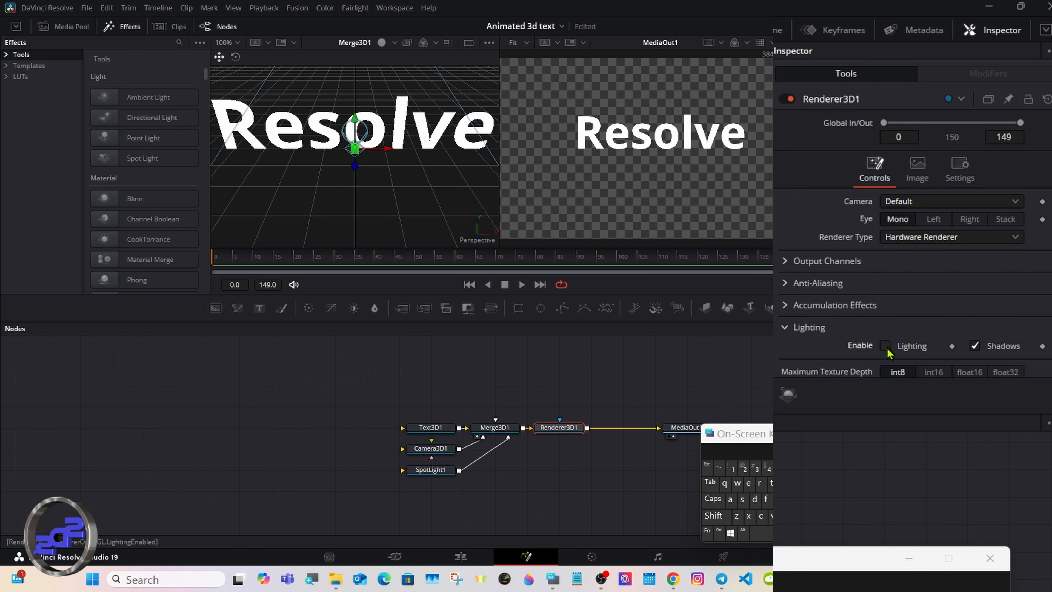
pyautogui.click(885, 346)
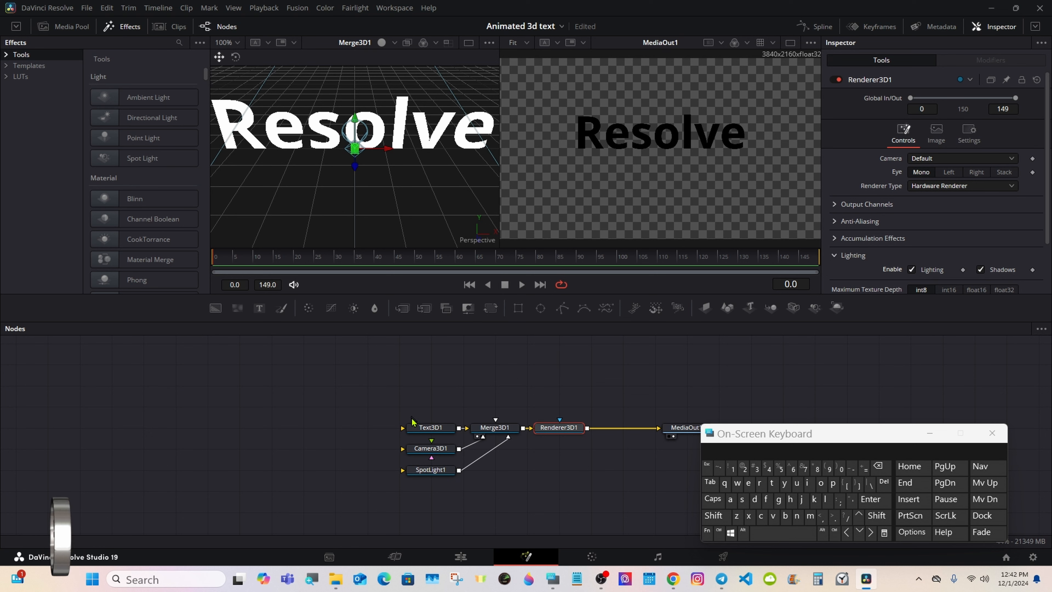
# Step: Expand the Inspector to full height and set the vertical anchor of Text3D1 to center
pyautogui.click(425, 430)
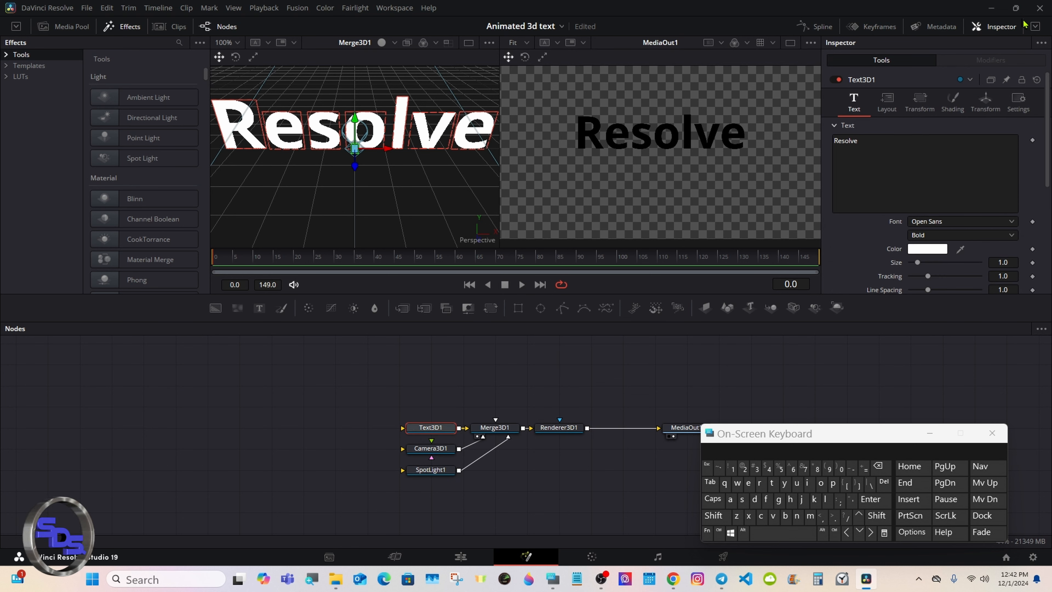
pyautogui.click(1035, 26)
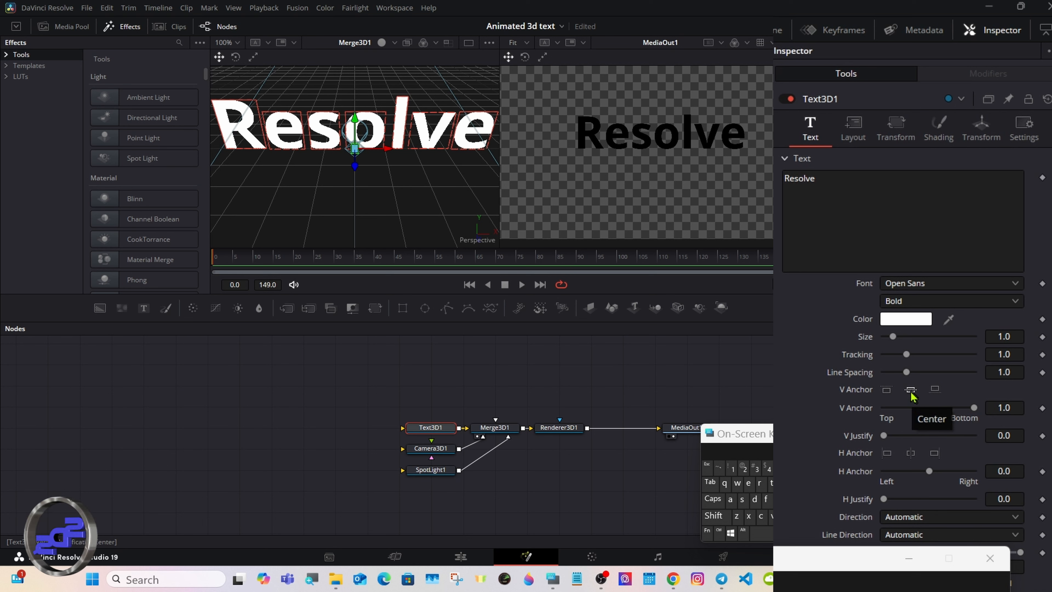
pyautogui.click(911, 392)
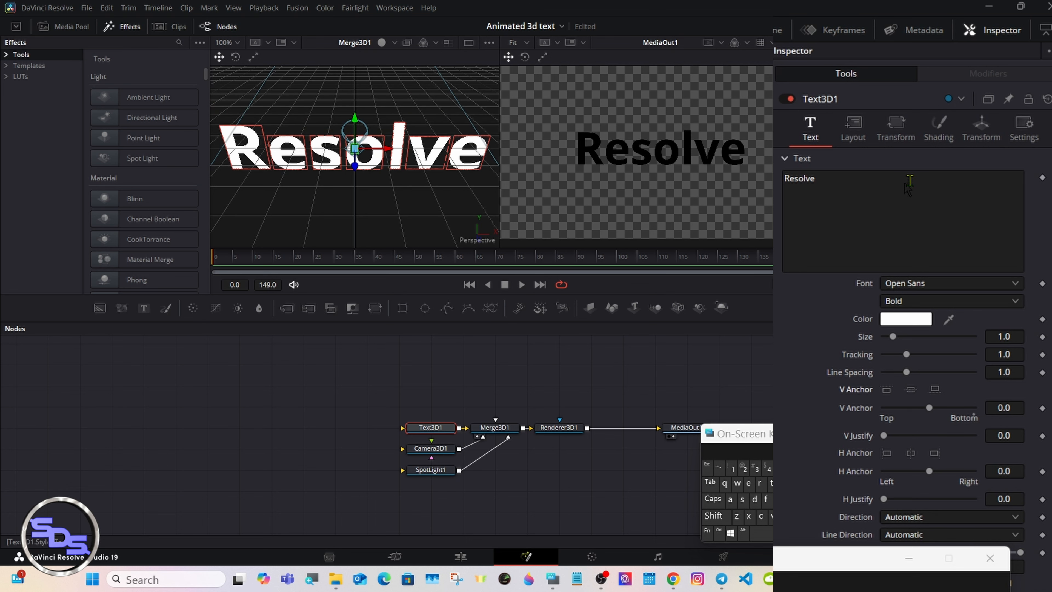
# Step: Turn on Use Target for SpotLight1 and move the light to a Z translation of 1.59
pyautogui.click(966, 135)
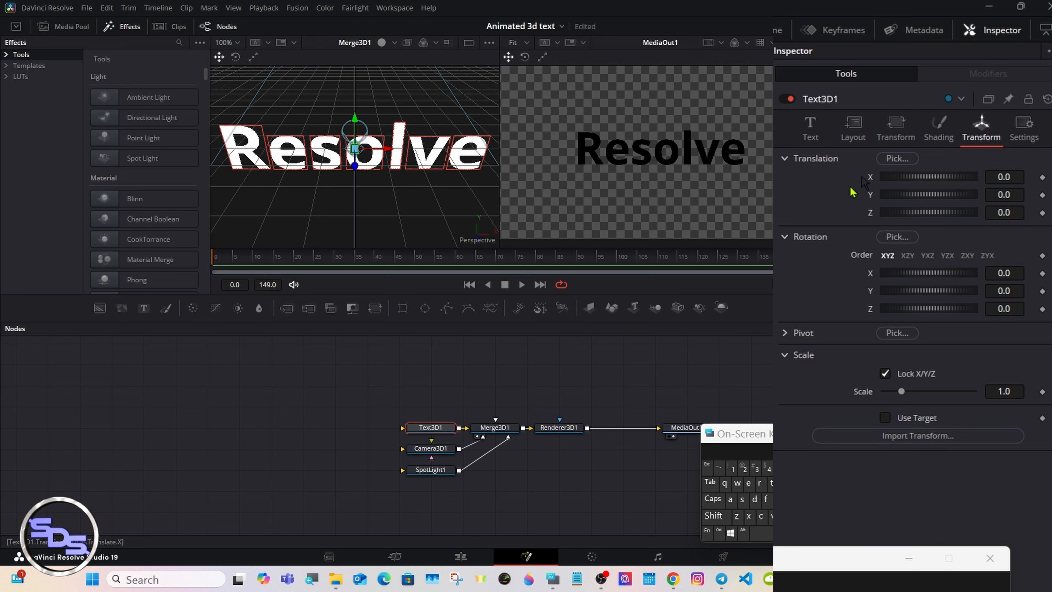
pyautogui.click(441, 448)
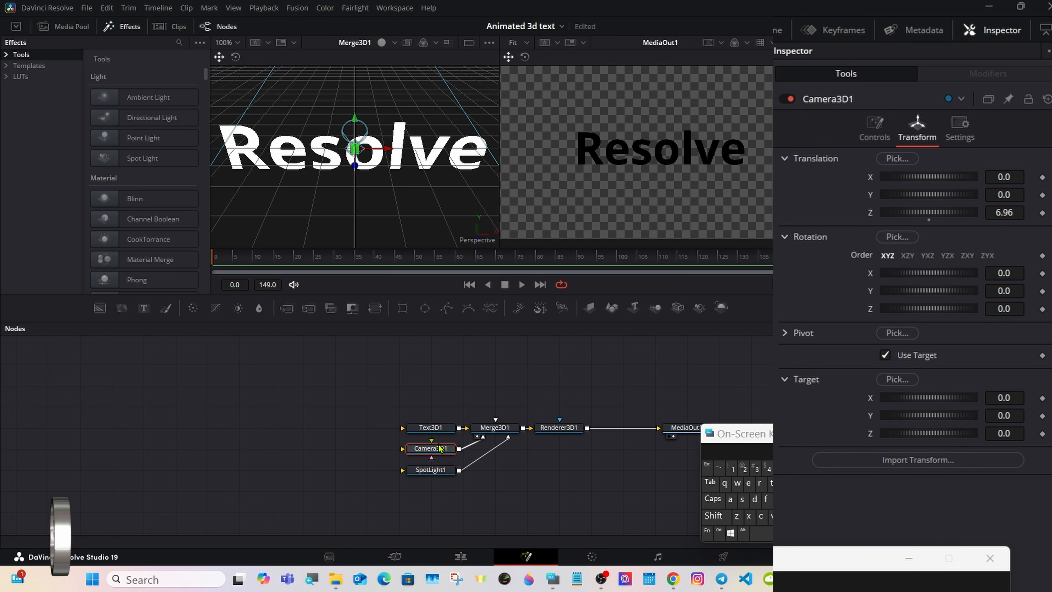
pyautogui.click(431, 475)
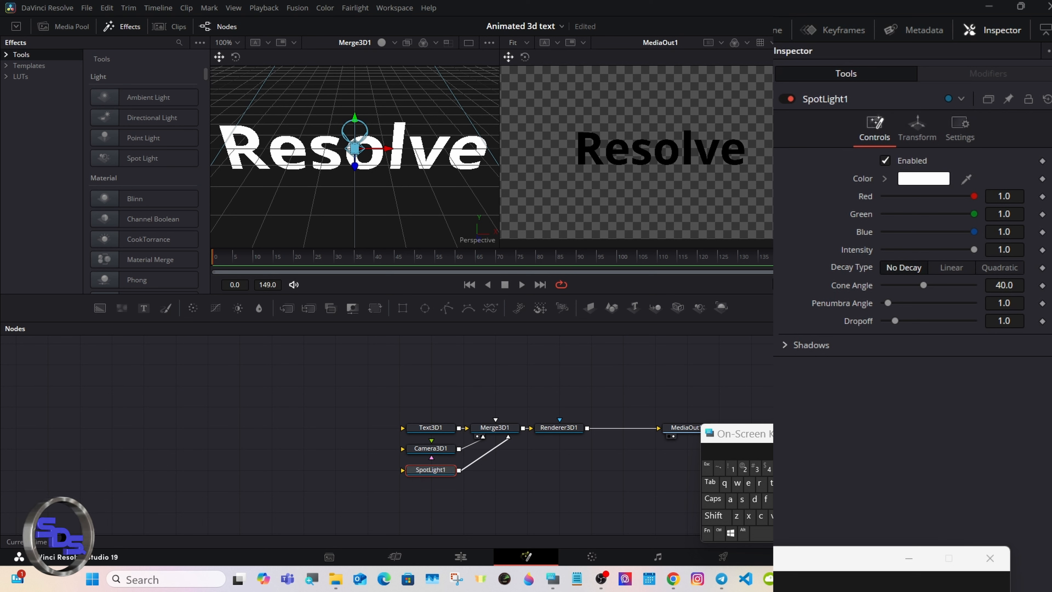
pyautogui.click(919, 139)
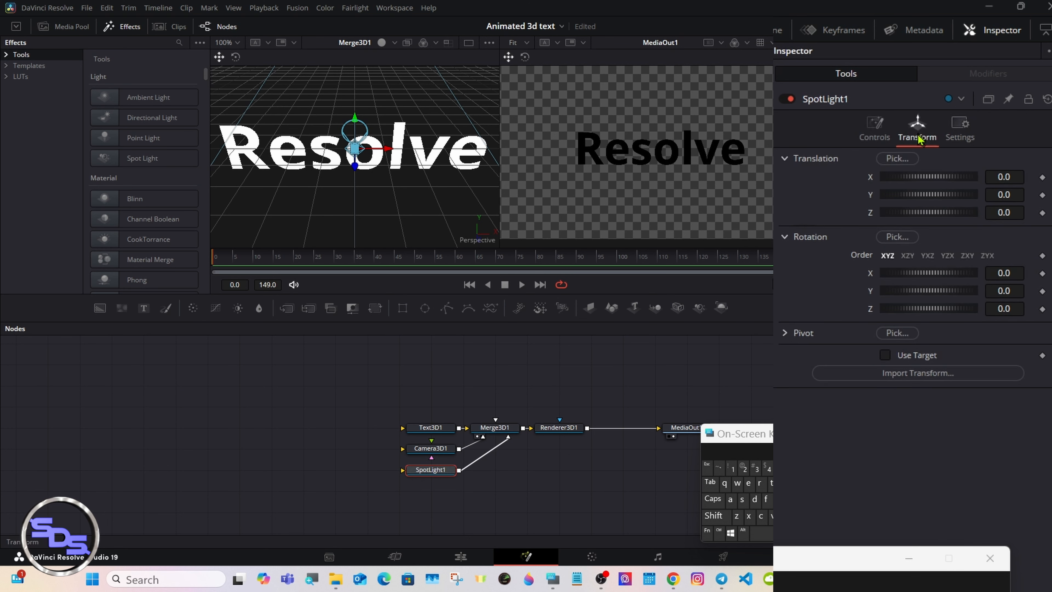
pyautogui.click(885, 356)
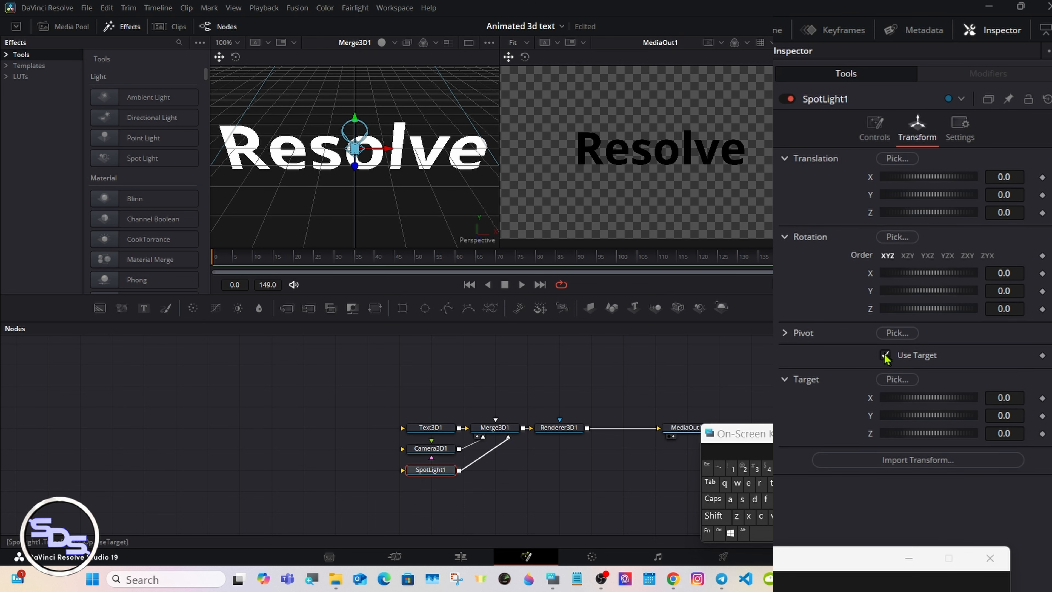
pyautogui.moveTo(913, 212); pyautogui.dragTo(927, 212)
# Step: Set SpotLight1's translation to Y 0.928 and Z 5.21, and widen its cone angle to 90
pyautogui.rightClick(385, 156)
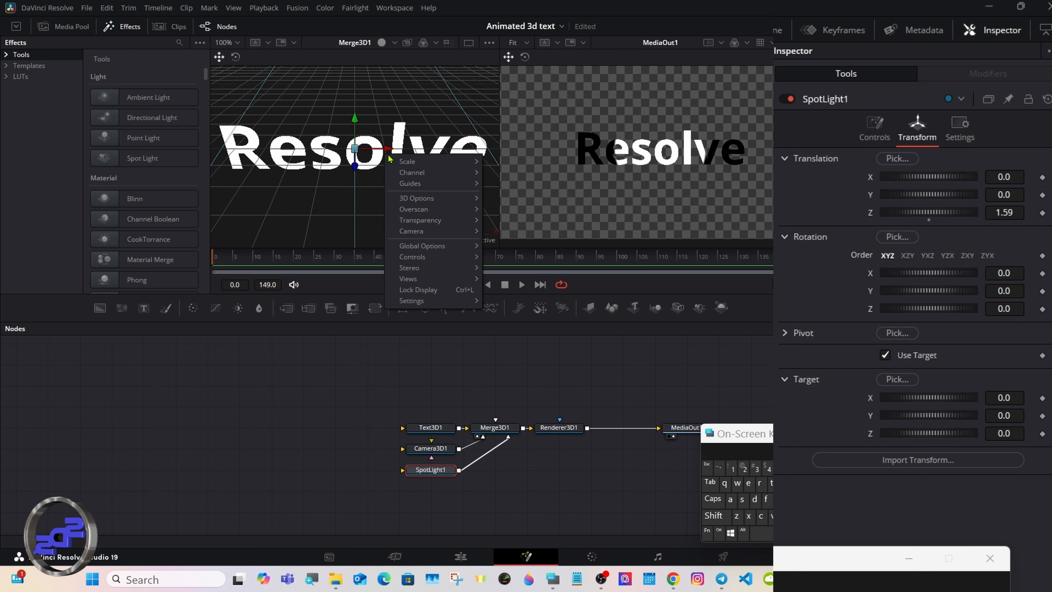
pyautogui.moveTo(451, 162)
pyautogui.click(530, 162)
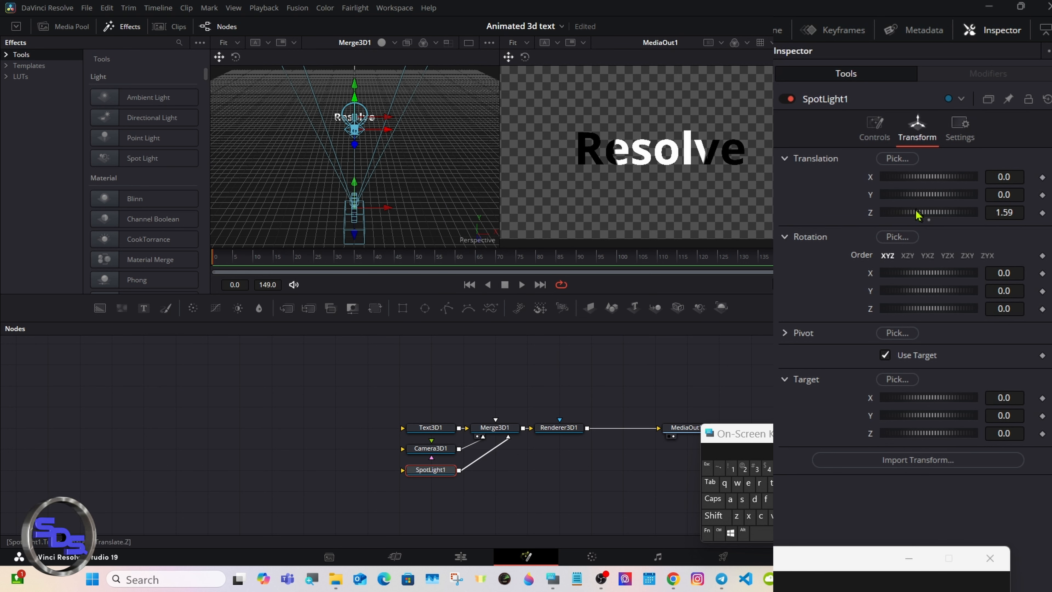
pyautogui.moveTo(917, 212); pyautogui.dragTo(936, 212)
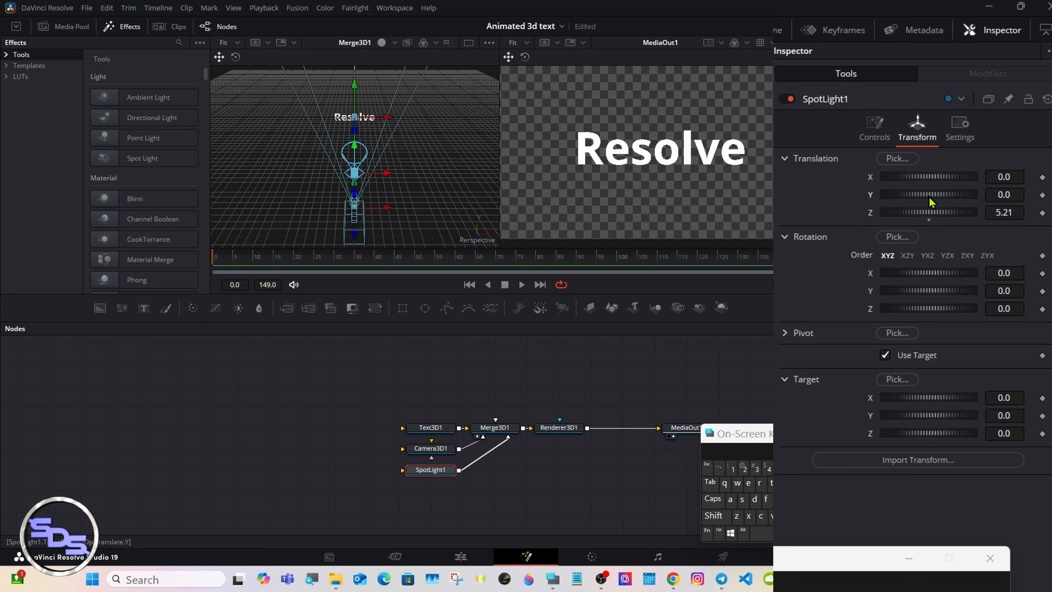
pyautogui.moveTo(931, 195); pyautogui.dragTo(950, 193)
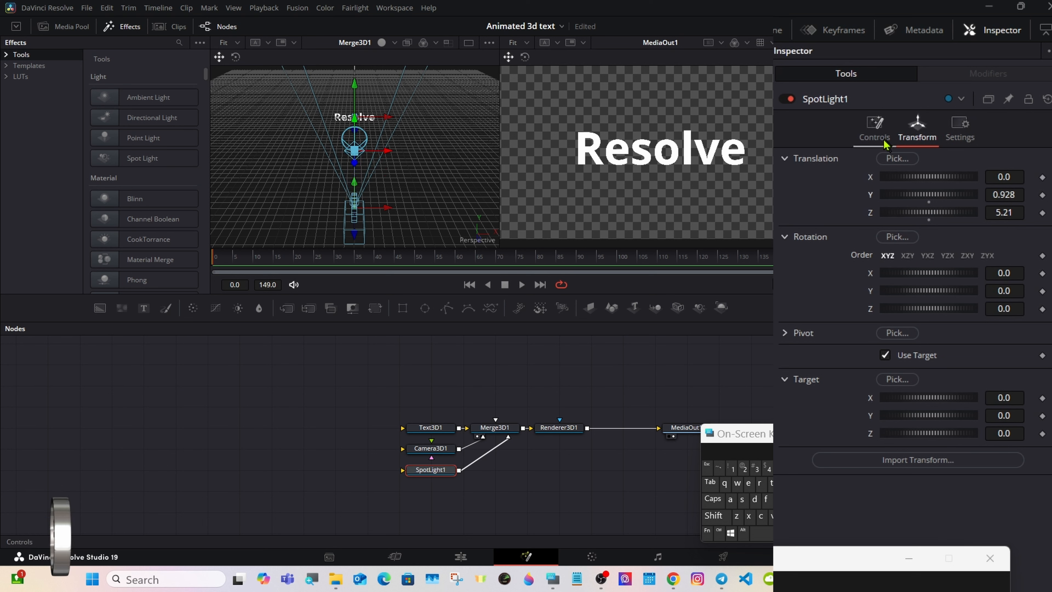
pyautogui.click(877, 132)
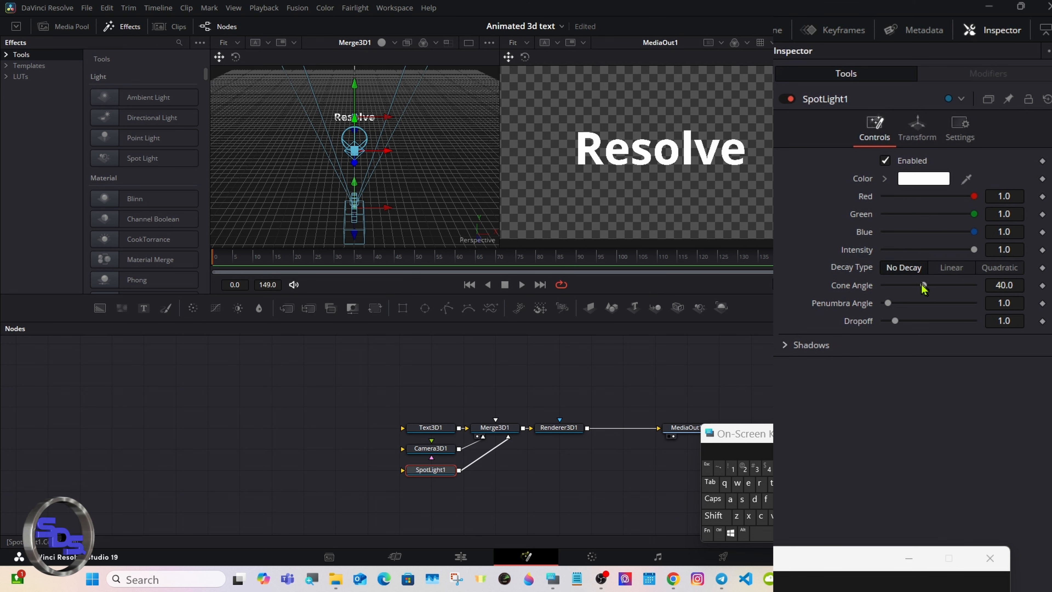
pyautogui.moveTo(922, 287); pyautogui.dragTo(981, 287)
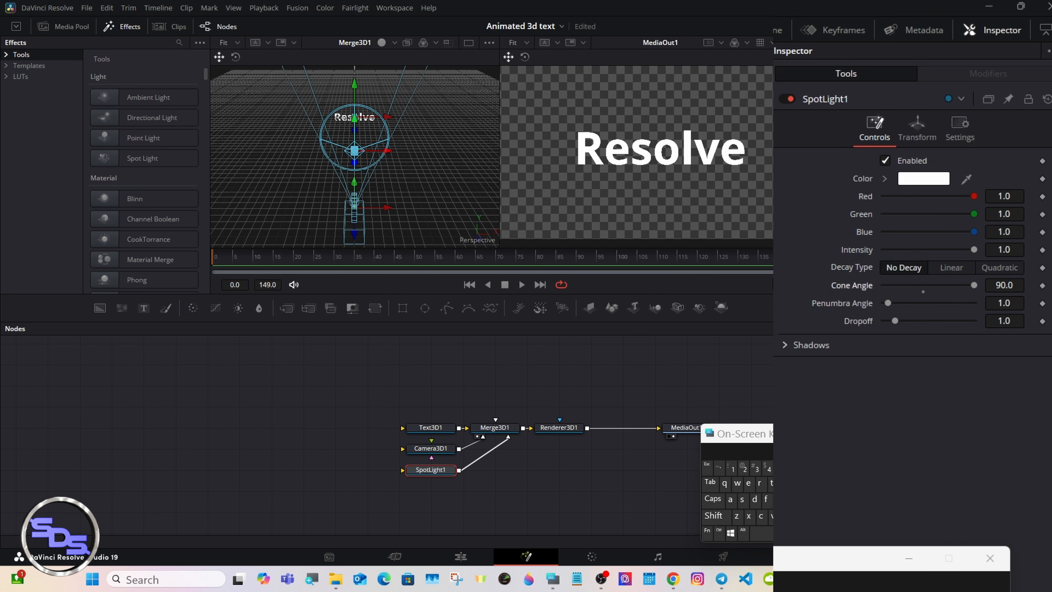
# Step: Change the font of Text3D1 to Audiowide
pyautogui.click(438, 427)
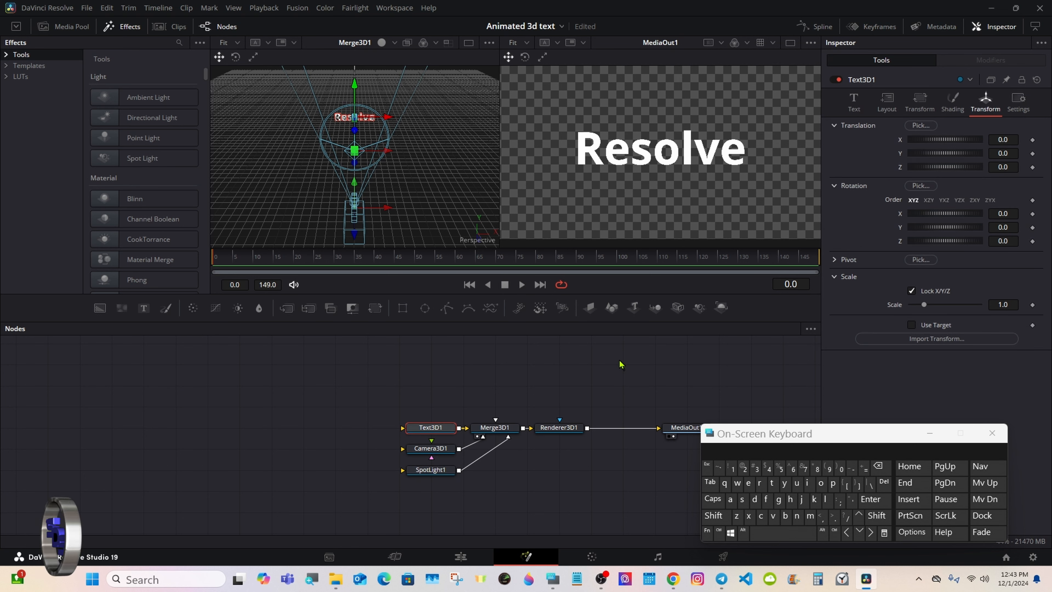
pyautogui.click(845, 108)
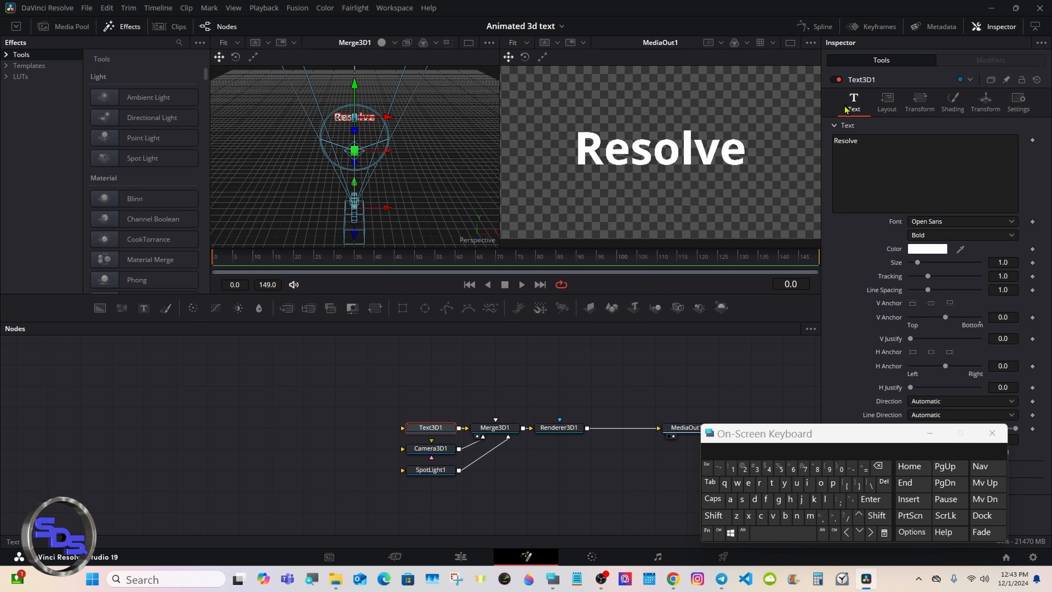
pyautogui.click(937, 224)
pyautogui.scroll(15, 988, 345)
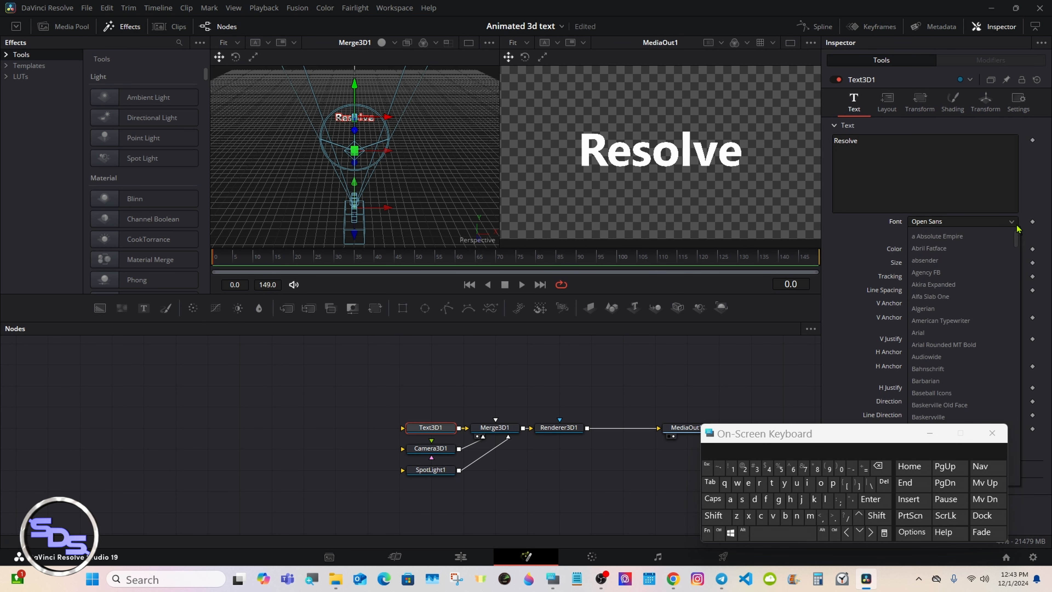
pyautogui.click(949, 356)
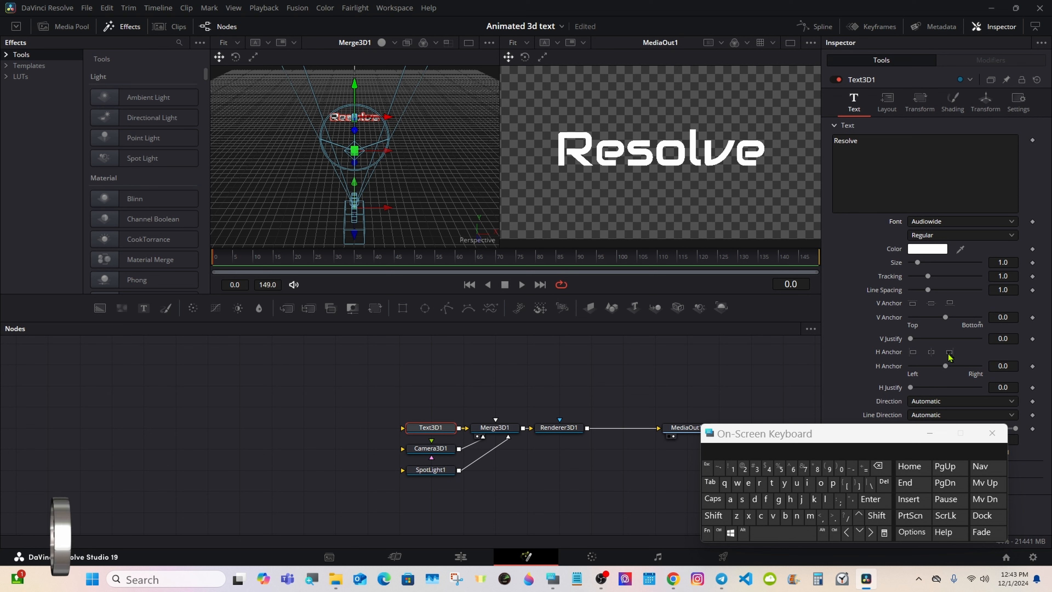
# Step: Set the tracking of Text3D1 to 1.04
pyautogui.click(1004, 276)
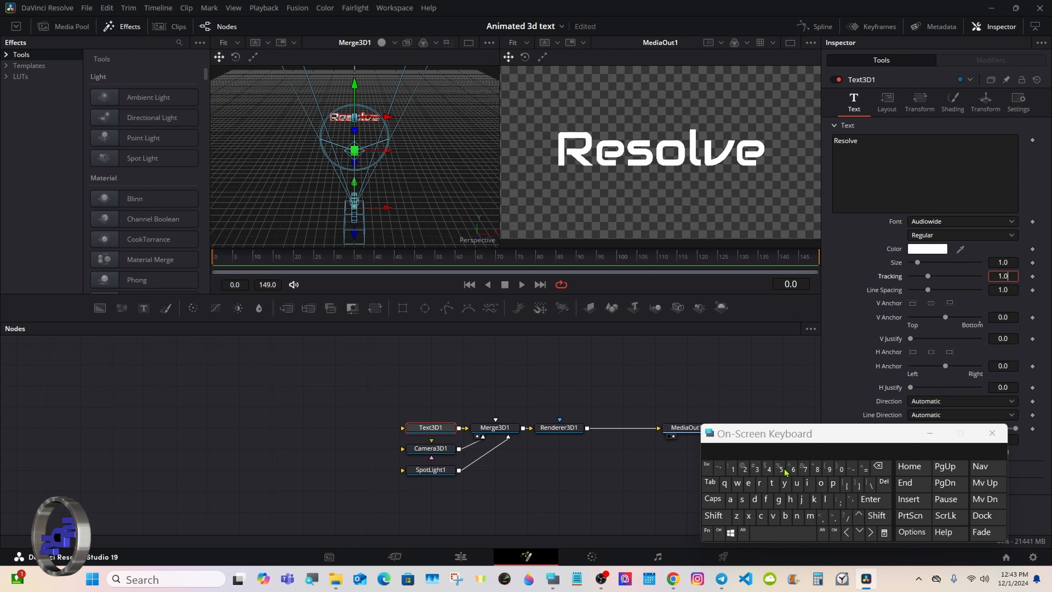
pyautogui.click(768, 468)
pyautogui.click(870, 500)
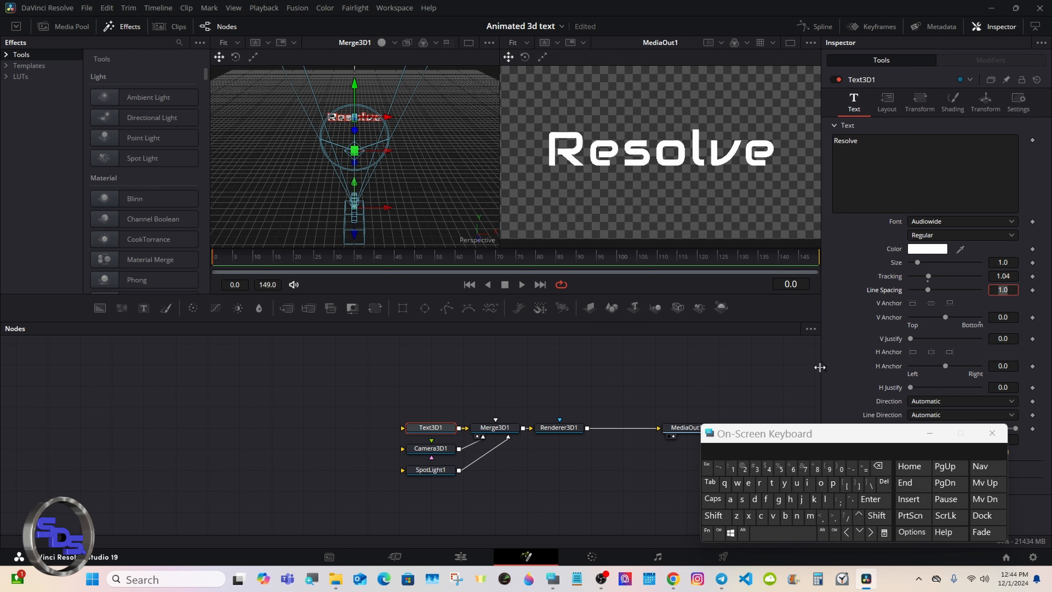
# Step: Move the on-screen keyboard clear of the extrusion settings and set the extrusion depth of Text3D1 to 0.1
pyautogui.moveTo(809, 435); pyautogui.dragTo(596, 437)
pyautogui.moveTo(683, 437); pyautogui.dragTo(669, 438)
pyautogui.click(834, 471)
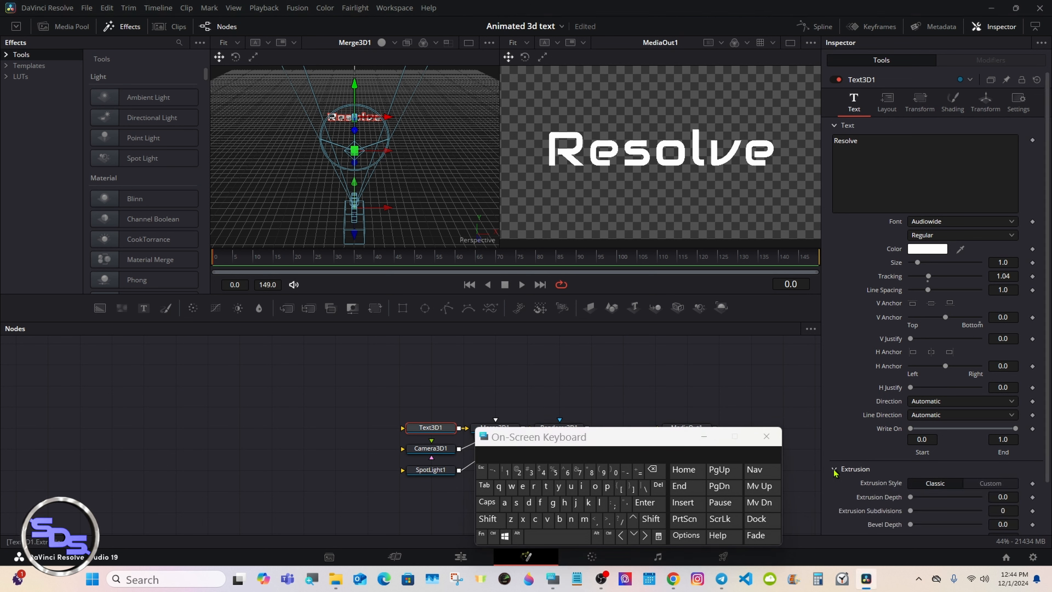
pyautogui.moveTo(1048, 226); pyautogui.dragTo(1047, 279)
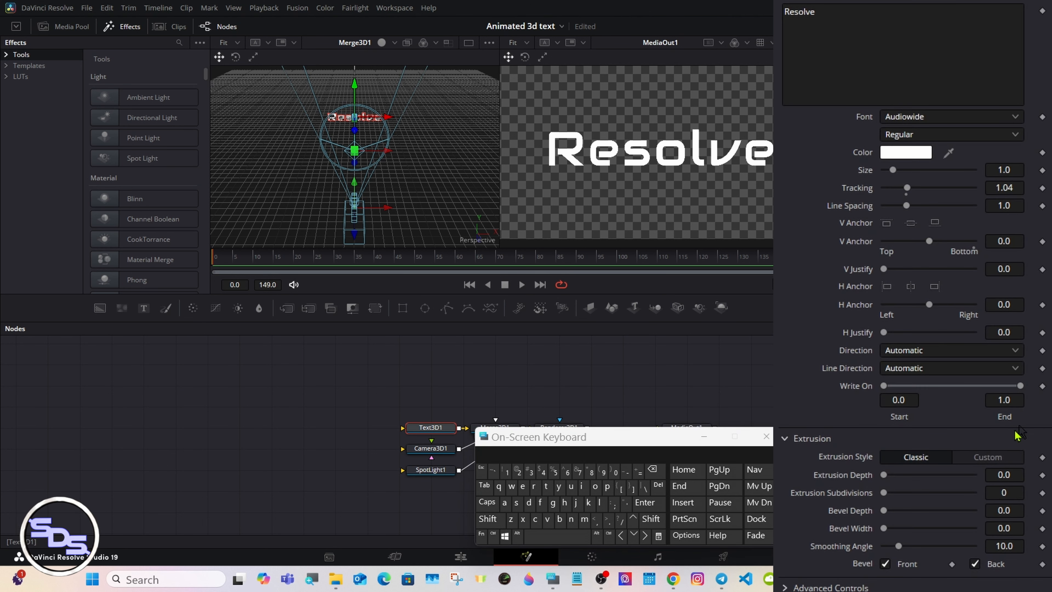
pyautogui.click(1007, 475)
pyautogui.click(652, 469)
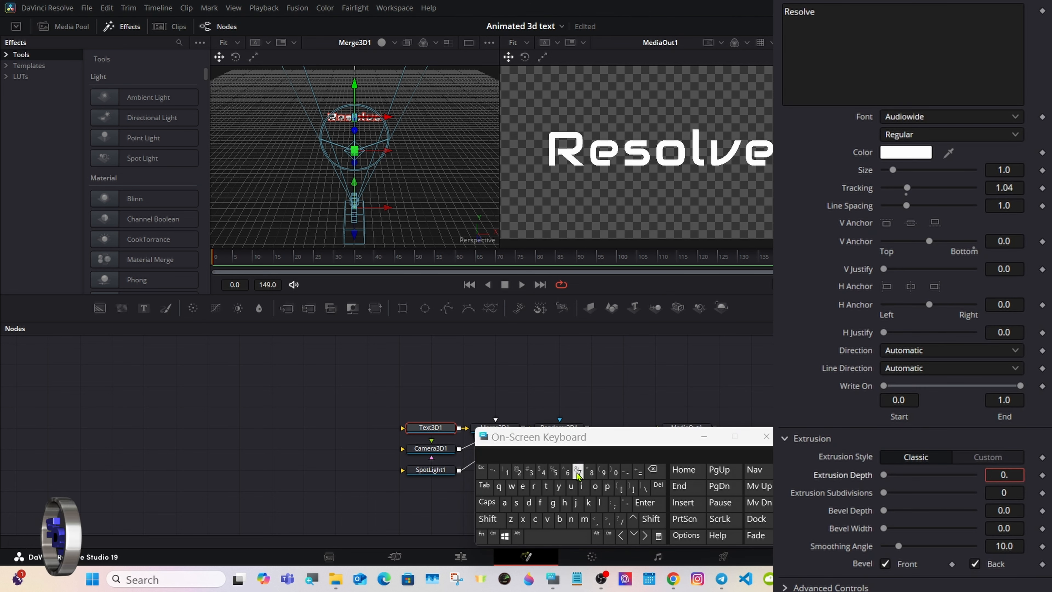
pyautogui.click(507, 471)
pyautogui.click(652, 503)
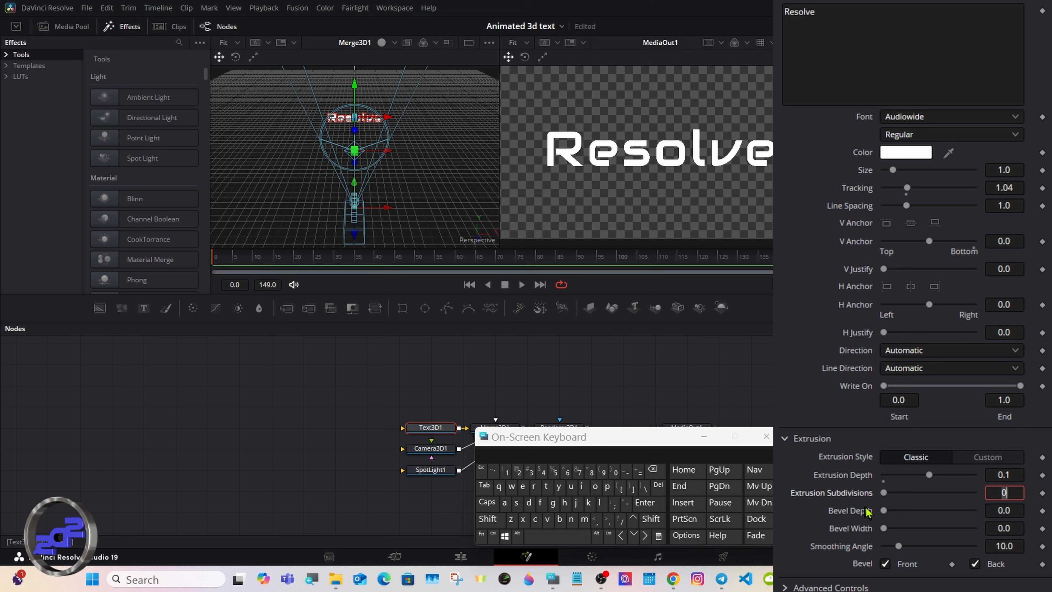
# Step: Set the extrusion subdivisions of Text3D1 to 10, smoothing angle to 60, and bevel depth and width to 0.0031
pyautogui.moveTo(883, 493); pyautogui.dragTo(975, 493)
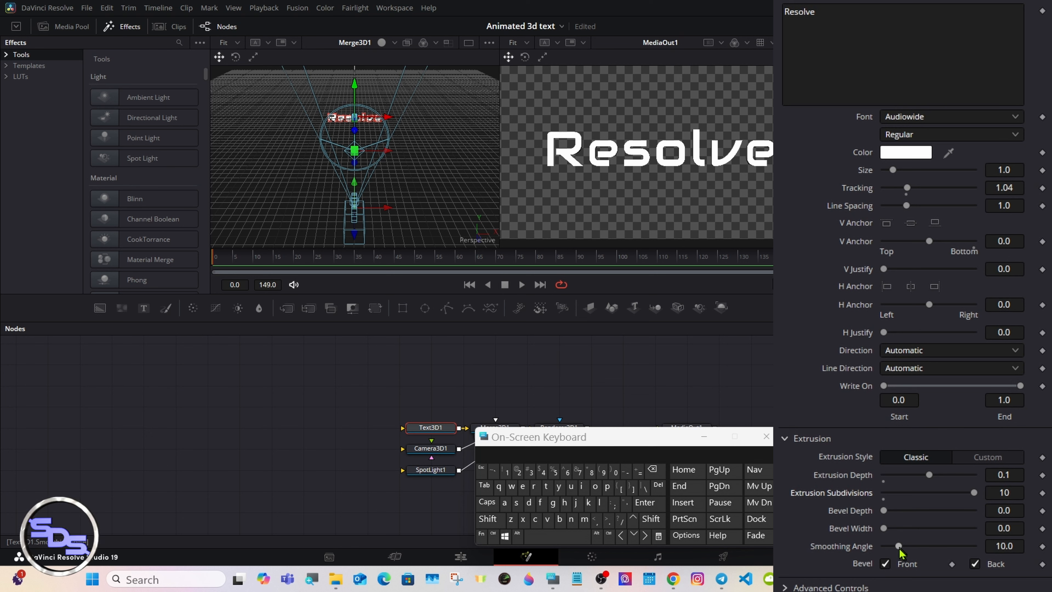
pyautogui.moveTo(899, 547); pyautogui.dragTo(944, 538)
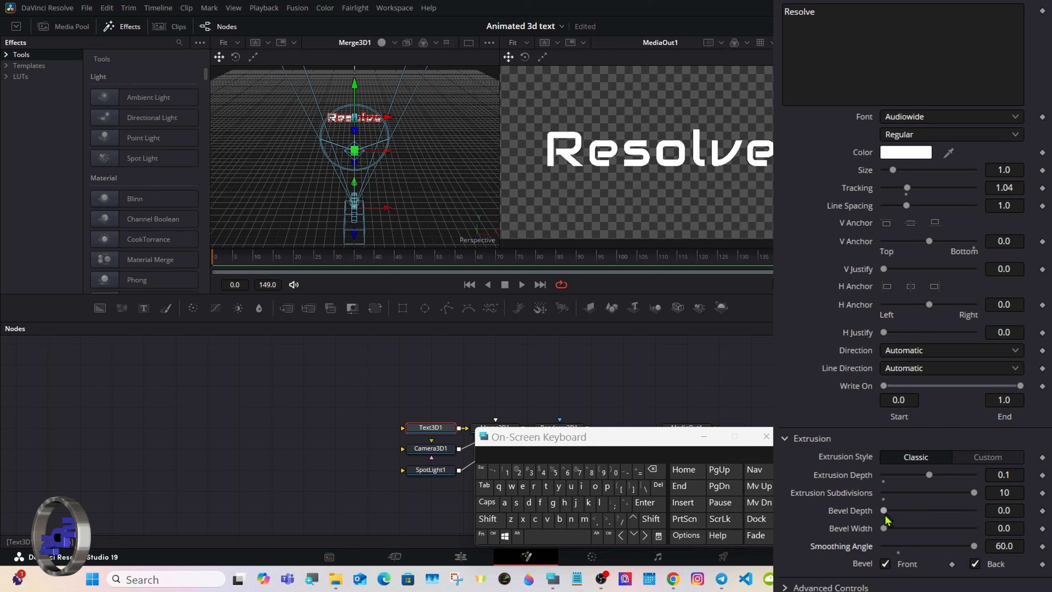
pyautogui.moveTo(884, 512); pyautogui.dragTo(888, 538)
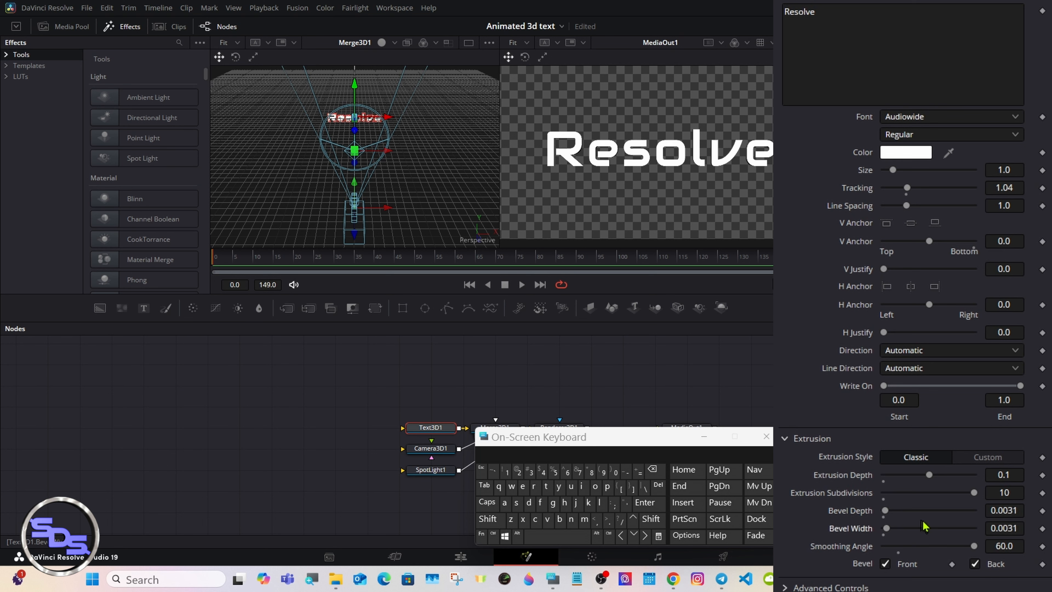
# Step: Switch the extrusion style of Text3D1 to Custom and flatten the upper points of its extrusion profile curve
pyautogui.click(986, 458)
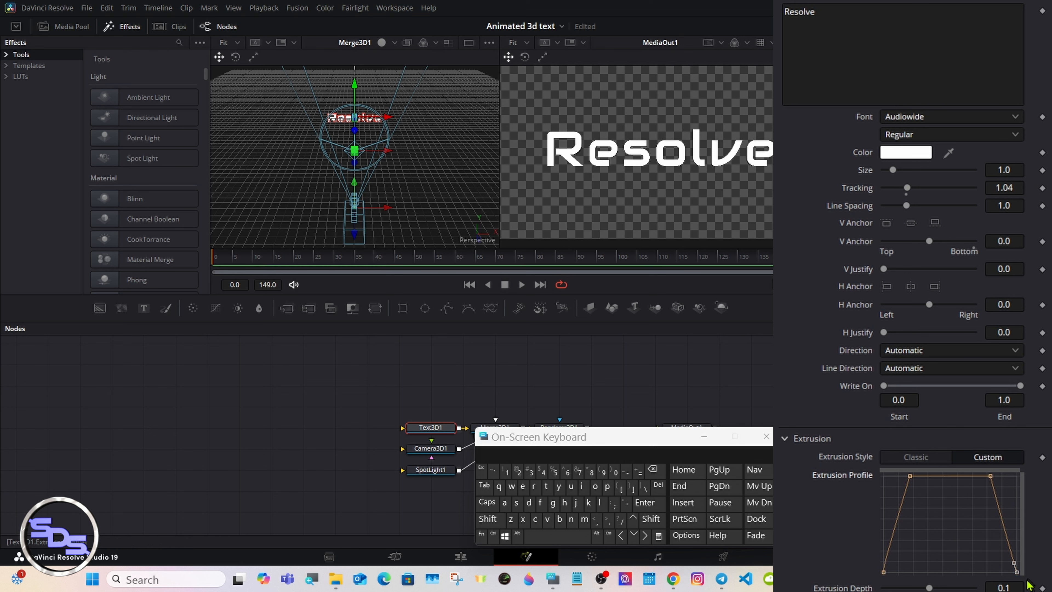
pyautogui.moveTo(1013, 566); pyautogui.dragTo(1016, 564)
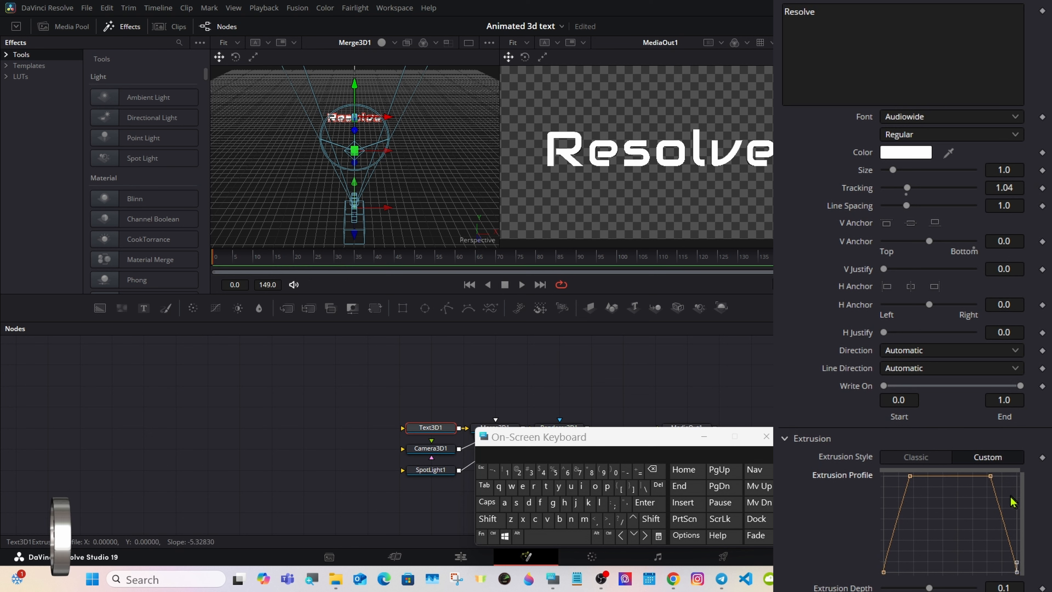
pyautogui.moveTo(1014, 496); pyautogui.dragTo(846, 449)
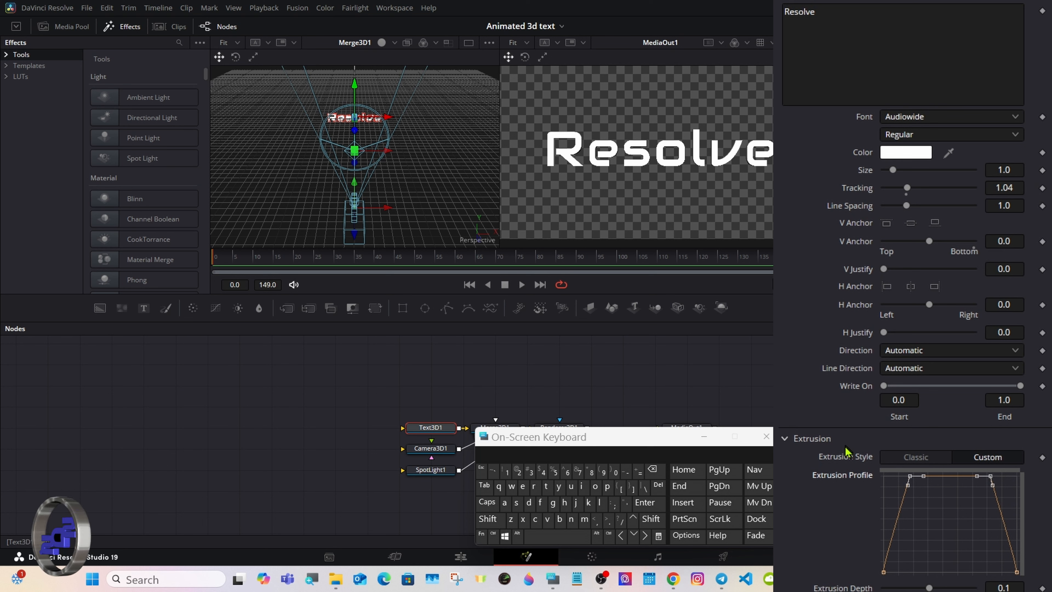
pyautogui.click(541, 502)
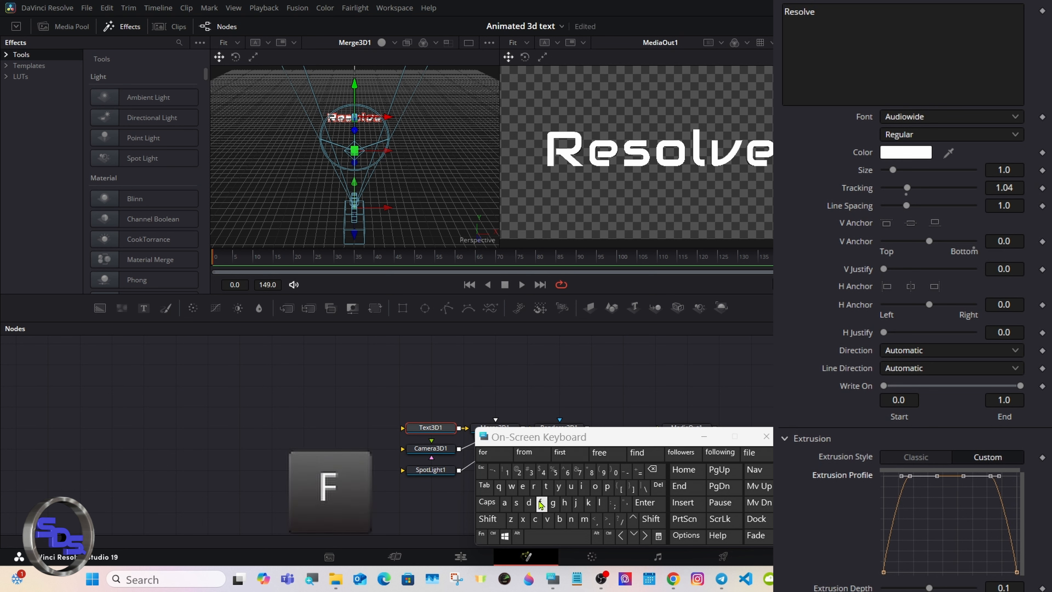
# Step: View the extruded text from the side in the Merge3D1 view and turn on that view's lighting
pyautogui.rightClick(418, 182)
pyautogui.moveTo(455, 187)
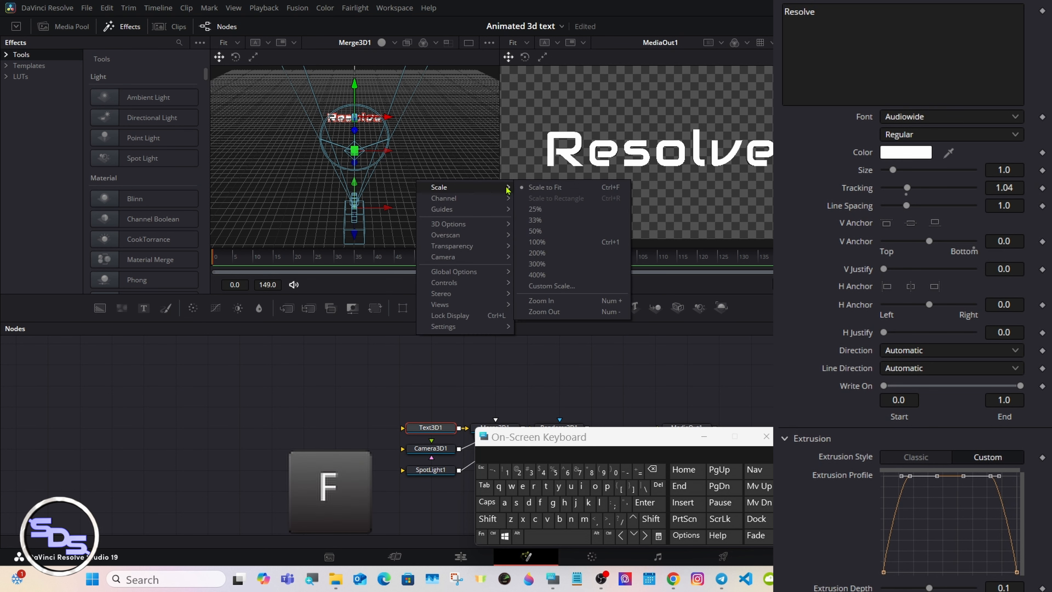
pyautogui.click(534, 188)
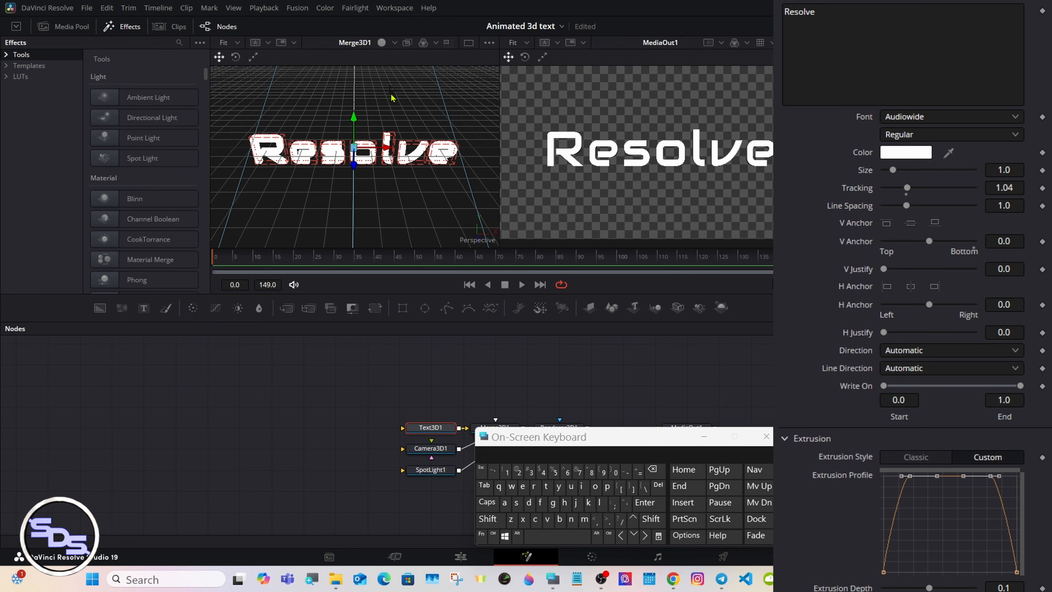
pyautogui.click(487, 518)
pyautogui.moveTo(365, 219); pyautogui.dragTo(562, 137)
pyautogui.click(487, 518)
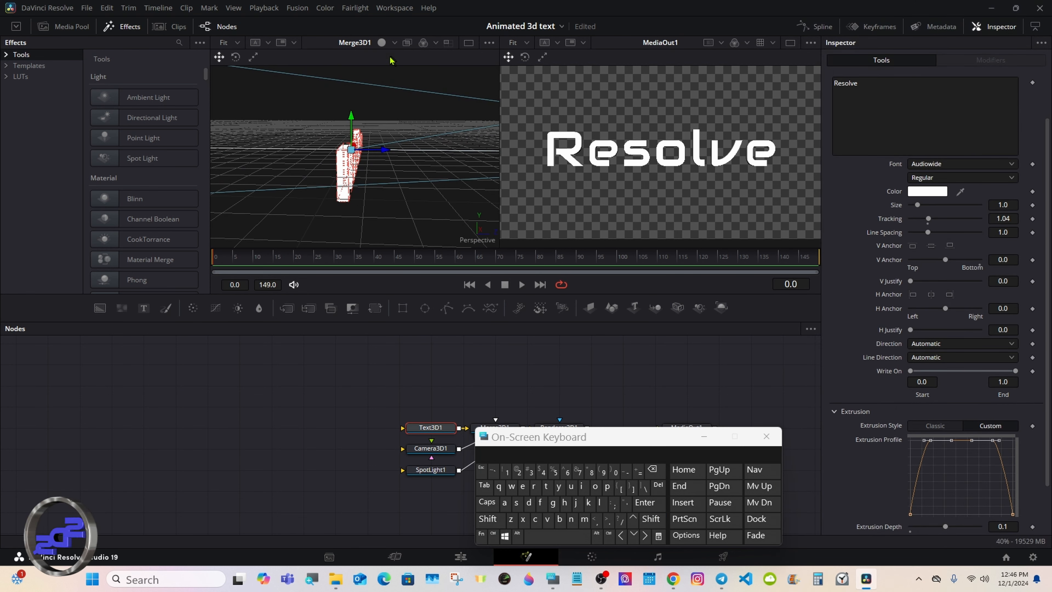
pyautogui.click(381, 44)
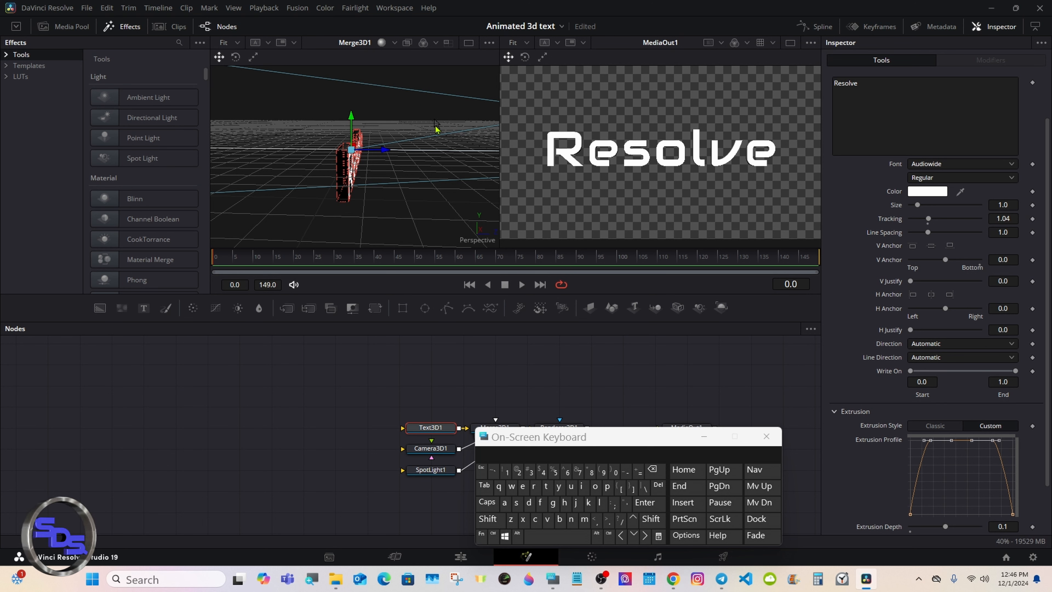
# Step: Pull the outer handles of the two upper extrusion profile points outward to round the text's edges more fully
pyautogui.rightClick(442, 191)
pyautogui.moveTo(489, 196)
pyautogui.click(556, 310)
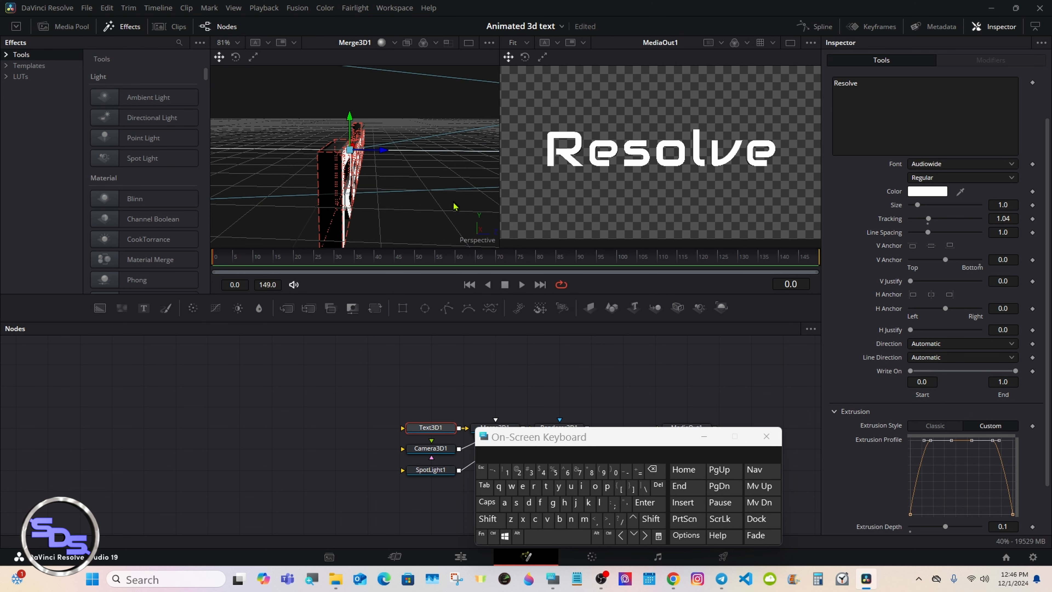
pyautogui.rightClick(454, 203)
pyautogui.click(568, 323)
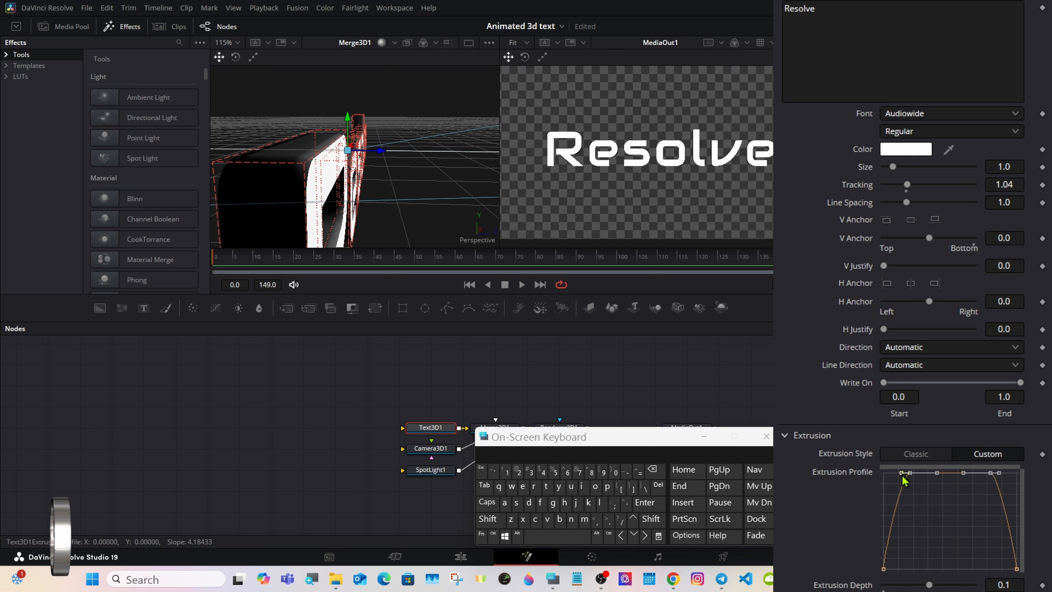
pyautogui.moveTo(902, 473)
pyautogui.mouseDown()
pyautogui.moveTo(873, 477)
pyautogui.moveTo(898, 473)
pyautogui.mouseUp()
pyautogui.moveTo(999, 472); pyautogui.dragTo(1017, 472)
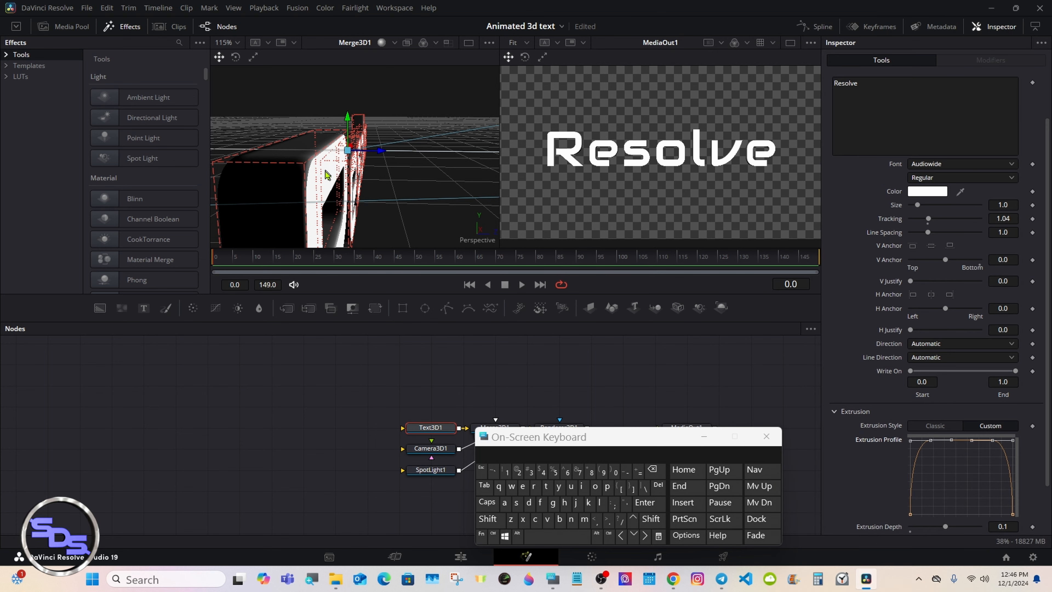
# Step: Scale the Merge3D1 view to fit so the extruded text is shown whole
pyautogui.rightClick(405, 174)
pyautogui.moveTo(442, 184)
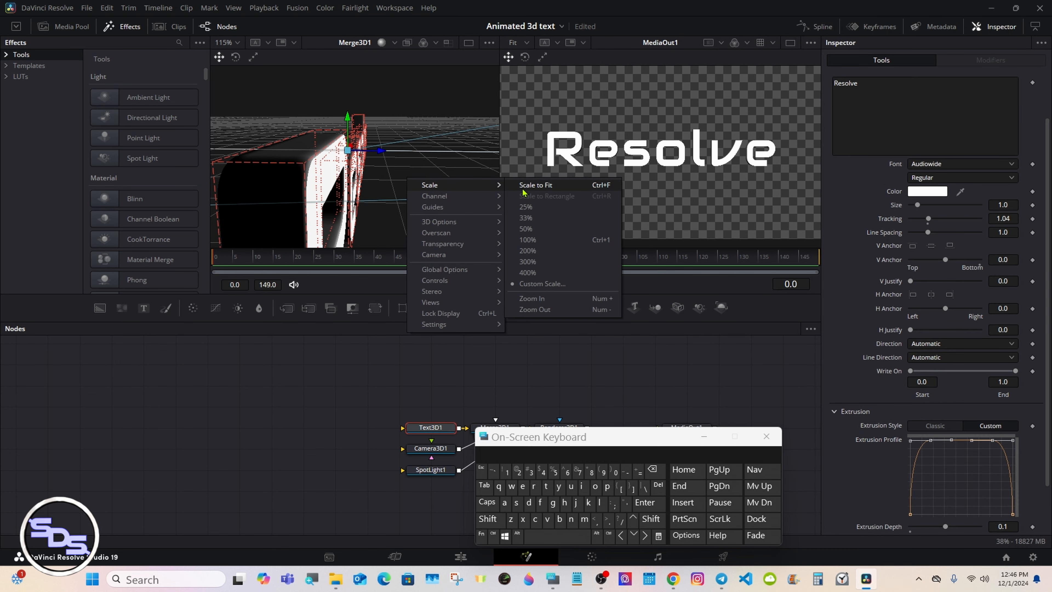
pyautogui.click(535, 187)
pyautogui.moveTo(679, 438); pyautogui.dragTo(596, 486)
# Step: Try applying a Character Level Styling modifier directly to the text of Text3D1
pyautogui.click(433, 428)
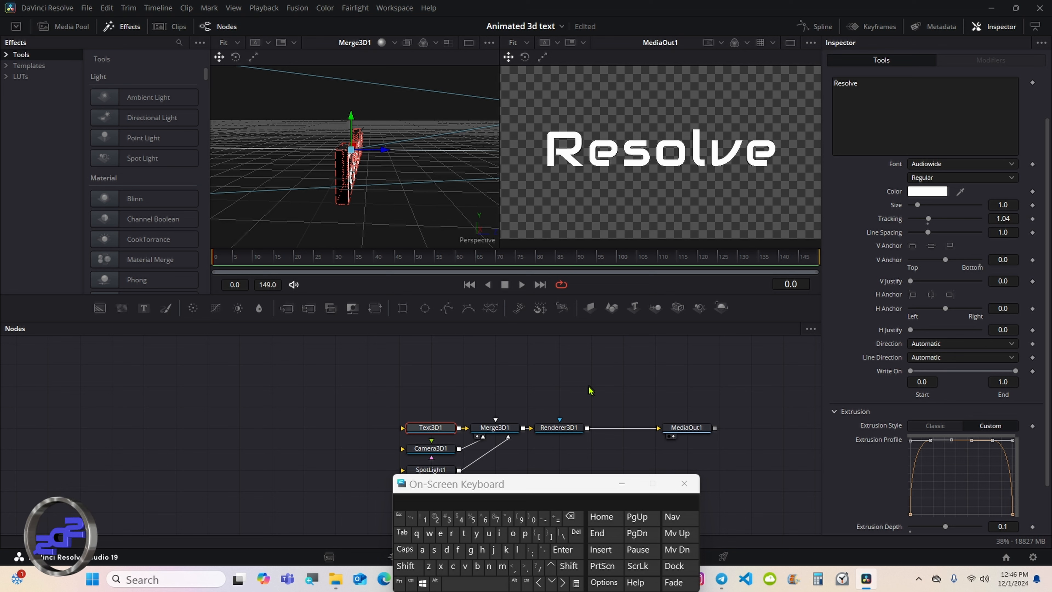
pyautogui.moveTo(1045, 243); pyautogui.dragTo(1042, 189)
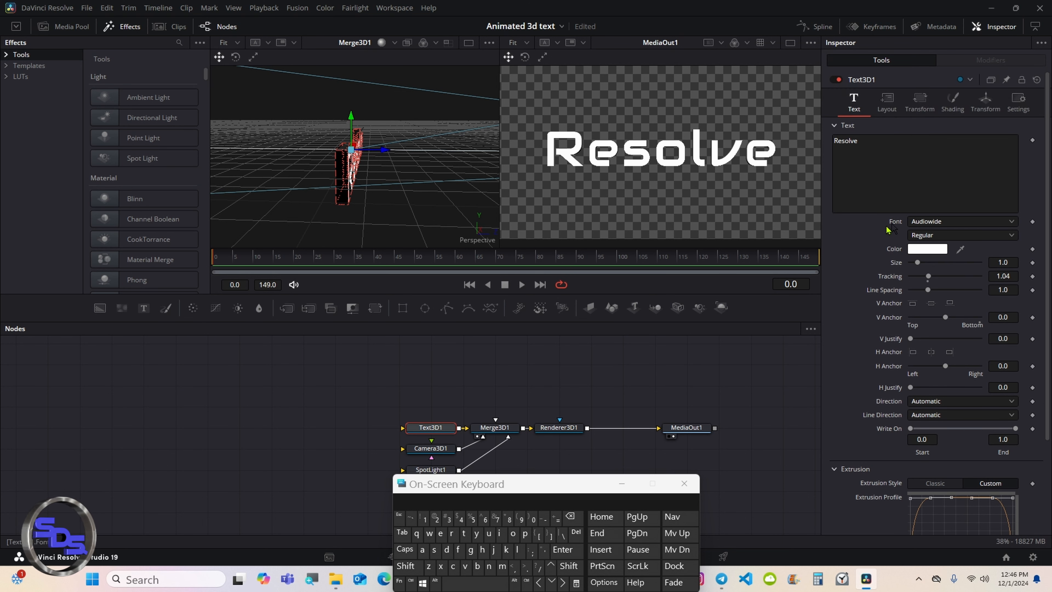
pyautogui.rightClick(882, 186)
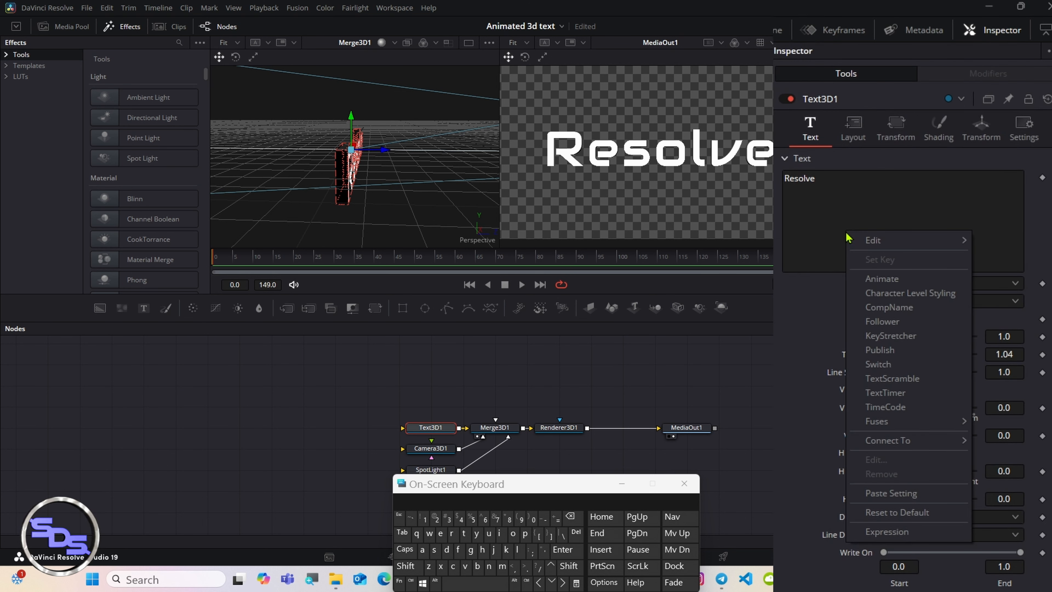
pyautogui.click(894, 294)
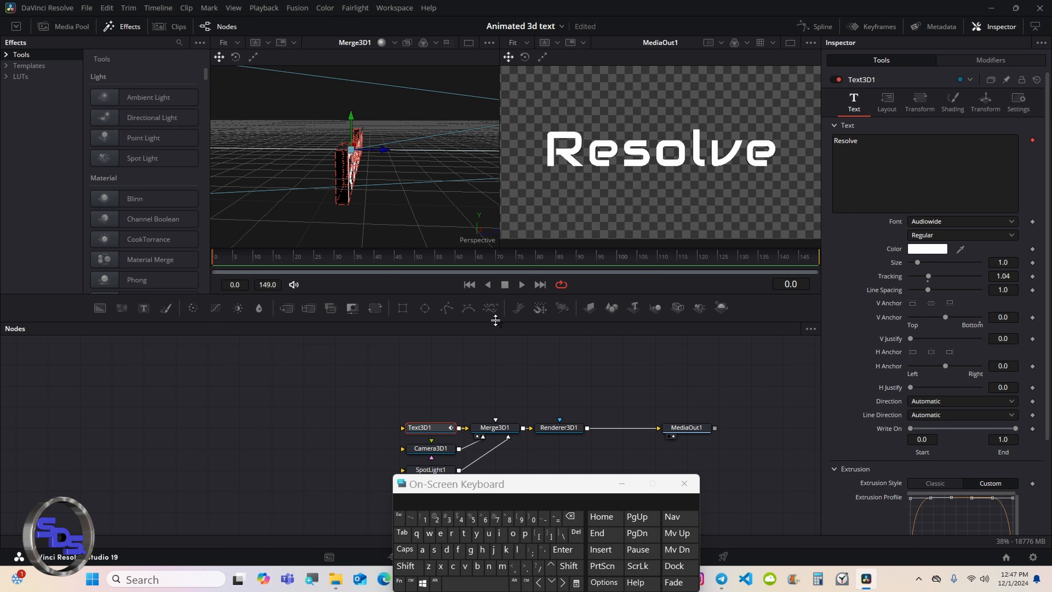
pyautogui.click(418, 411)
pyautogui.click(417, 428)
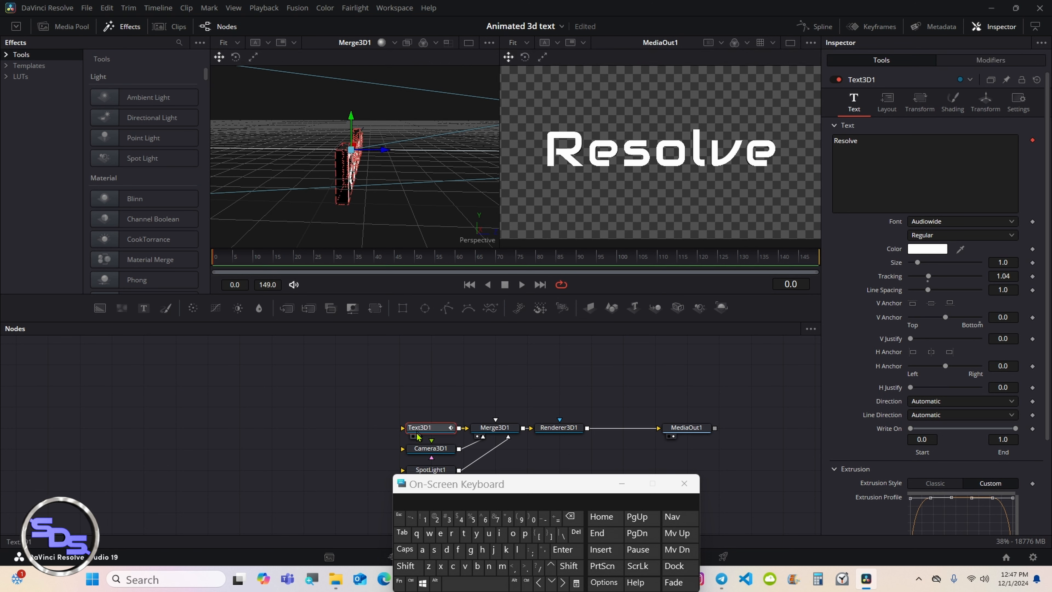
# Step: Remove the CharacterLevelStyling1 modifier from the text of Text3D1
pyautogui.moveTo(444, 483); pyautogui.dragTo(510, 442)
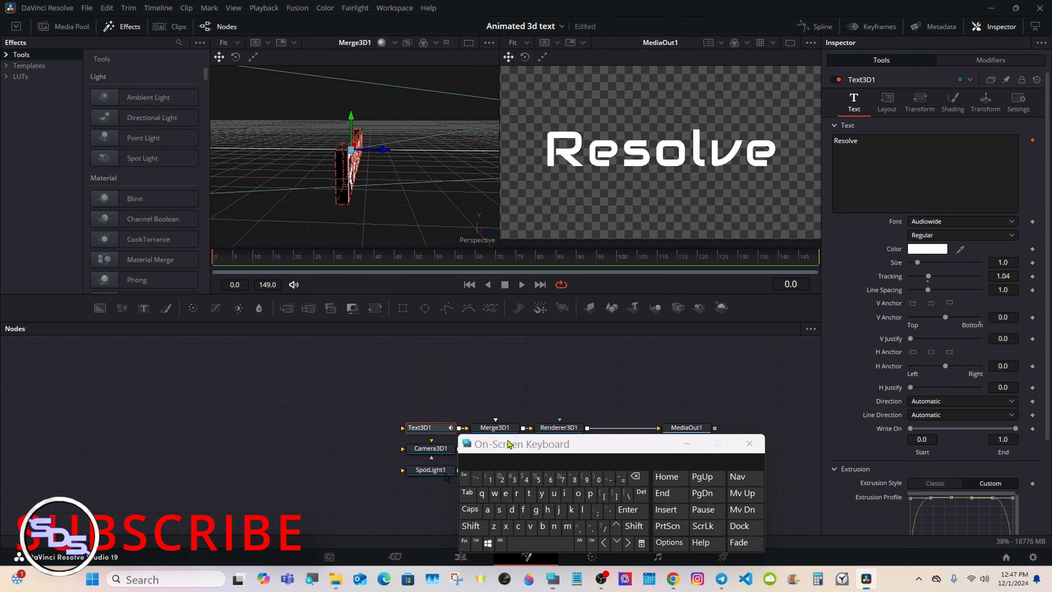
pyautogui.click(474, 526)
pyautogui.moveTo(435, 227); pyautogui.dragTo(263, 199)
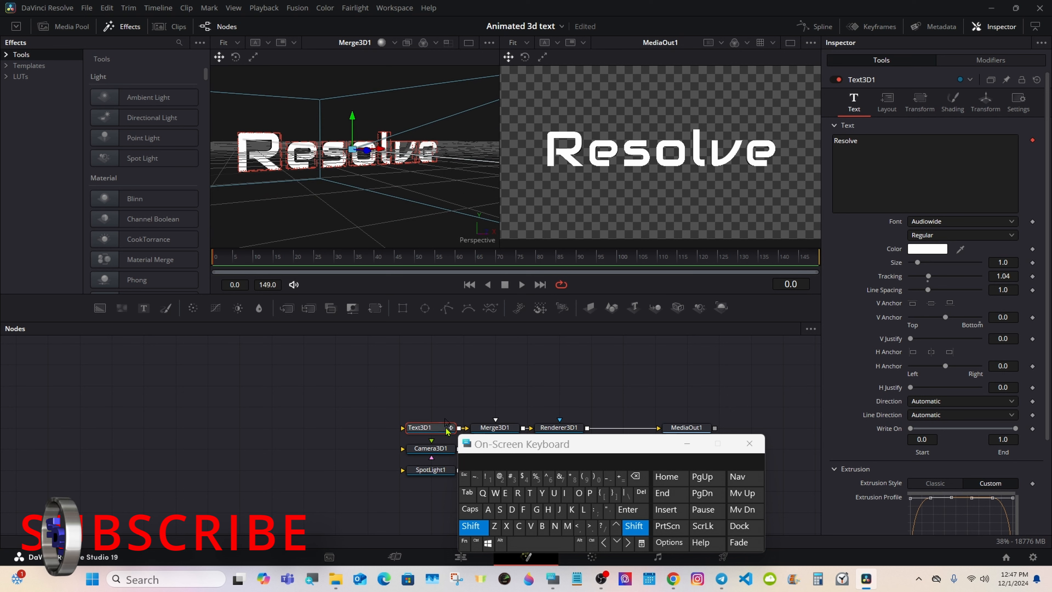
pyautogui.click(472, 526)
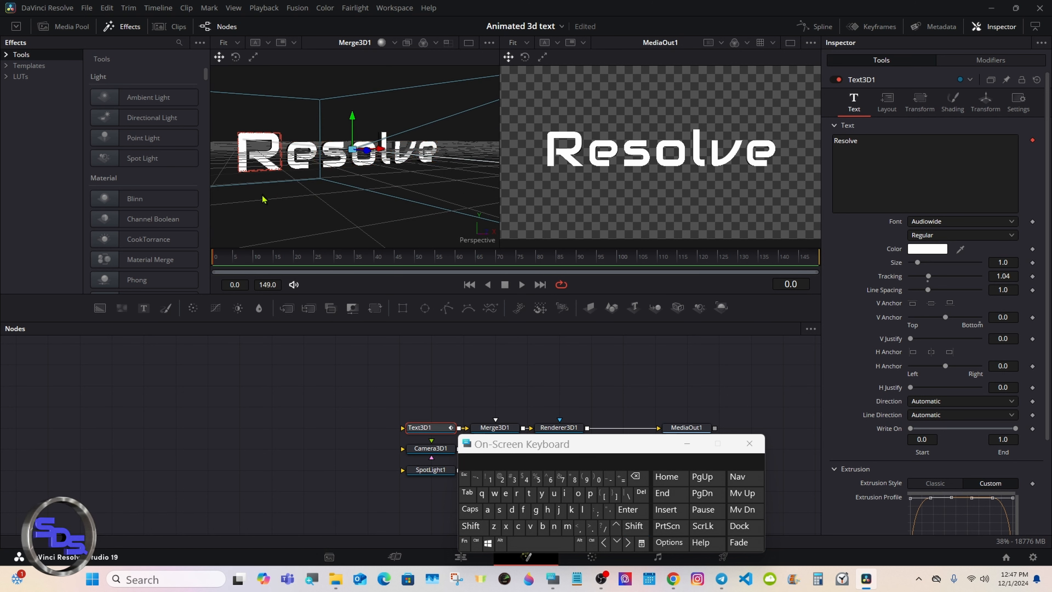
pyautogui.rightClick(884, 162)
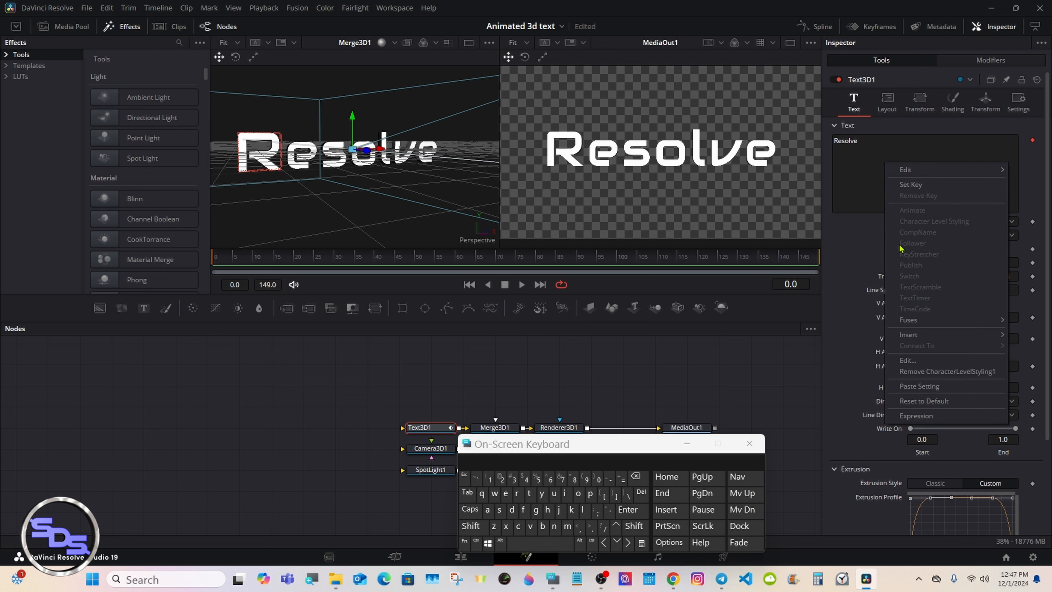
pyautogui.click(913, 372)
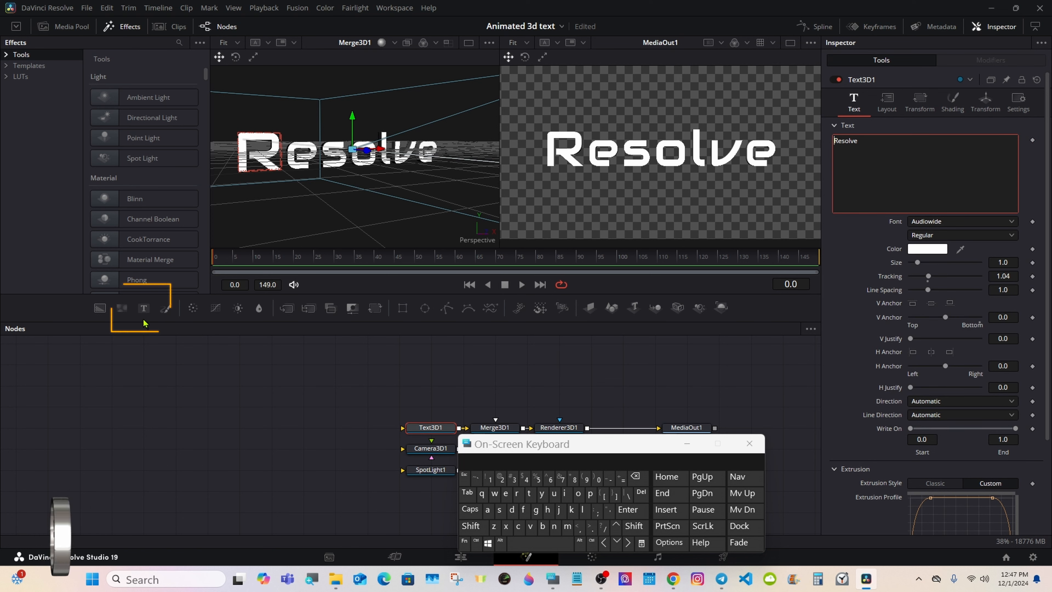
# Step: Add a separate Text+ node to the node graph and show it in the first viewer in place of Merge3D1
pyautogui.moveTo(144, 307); pyautogui.dragTo(298, 400)
pyautogui.click(285, 394)
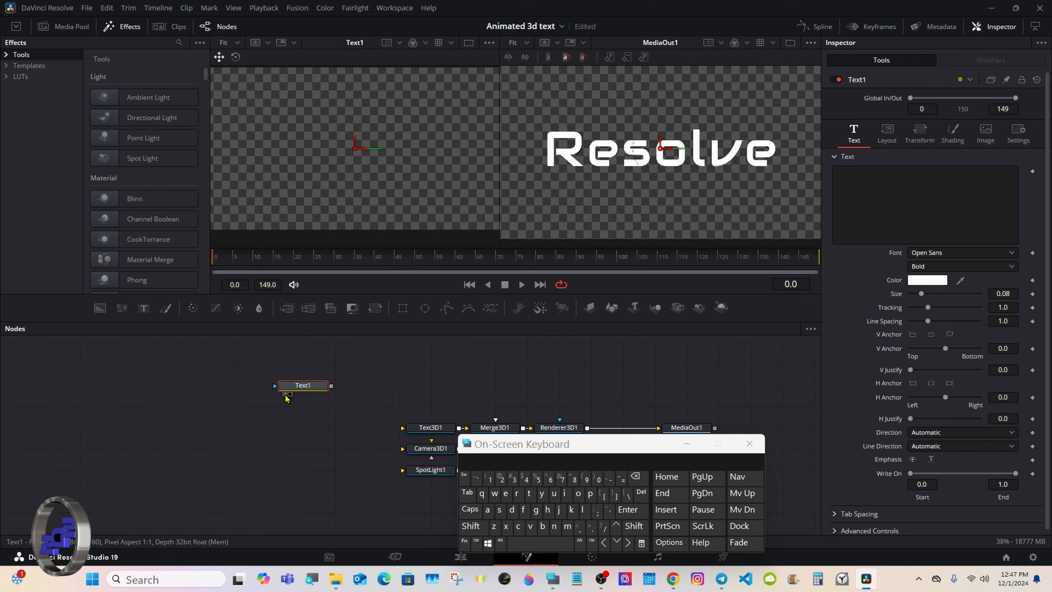
pyautogui.moveTo(498, 162); pyautogui.dragTo(509, 160)
pyautogui.moveTo(553, 448); pyautogui.dragTo(602, 370)
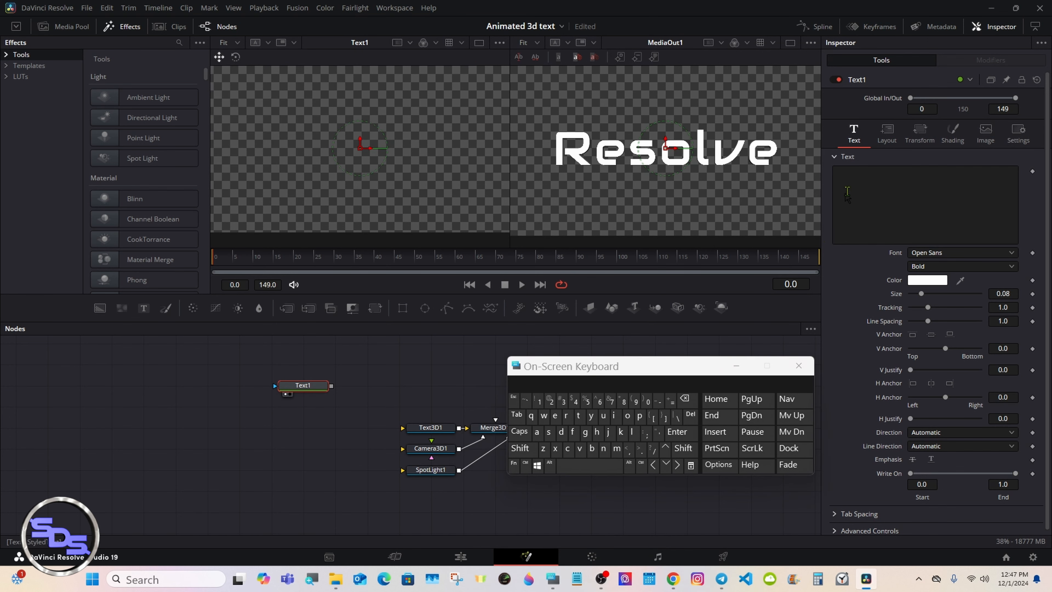
# Step: Enter "Resolve" as the text of Text1
pyautogui.click(852, 187)
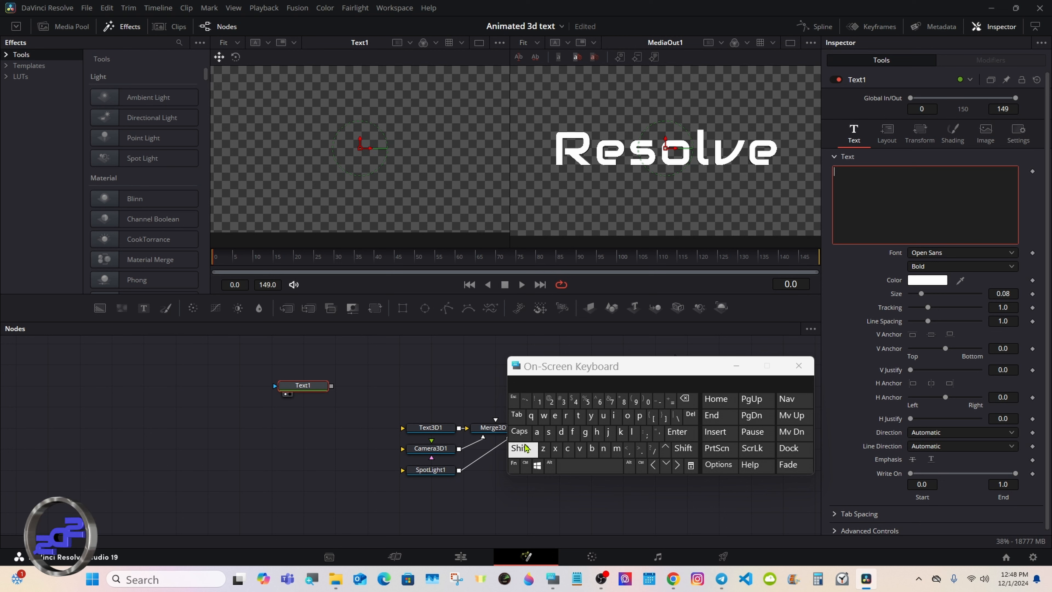
pyautogui.click(519, 448)
pyautogui.click(566, 415)
pyautogui.click(555, 416)
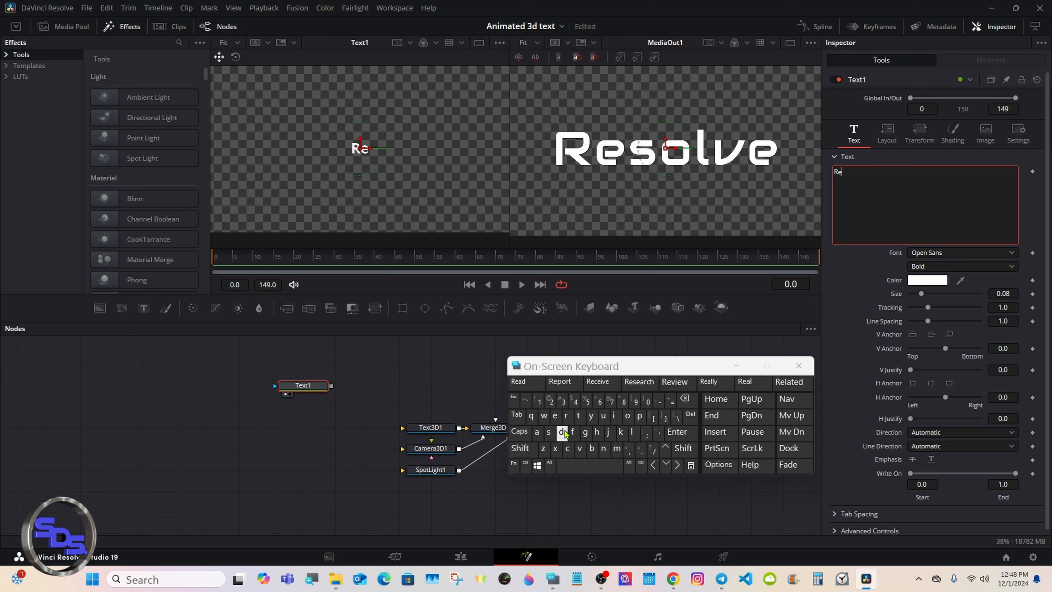
pyautogui.click(549, 431)
pyautogui.click(627, 415)
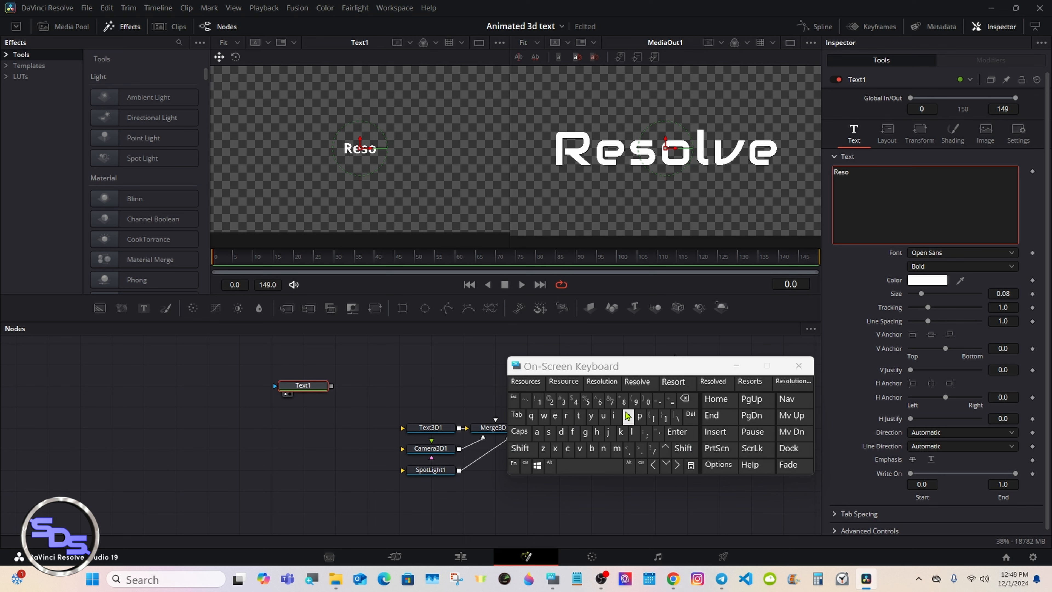
pyautogui.click(640, 382)
pyautogui.click(656, 369)
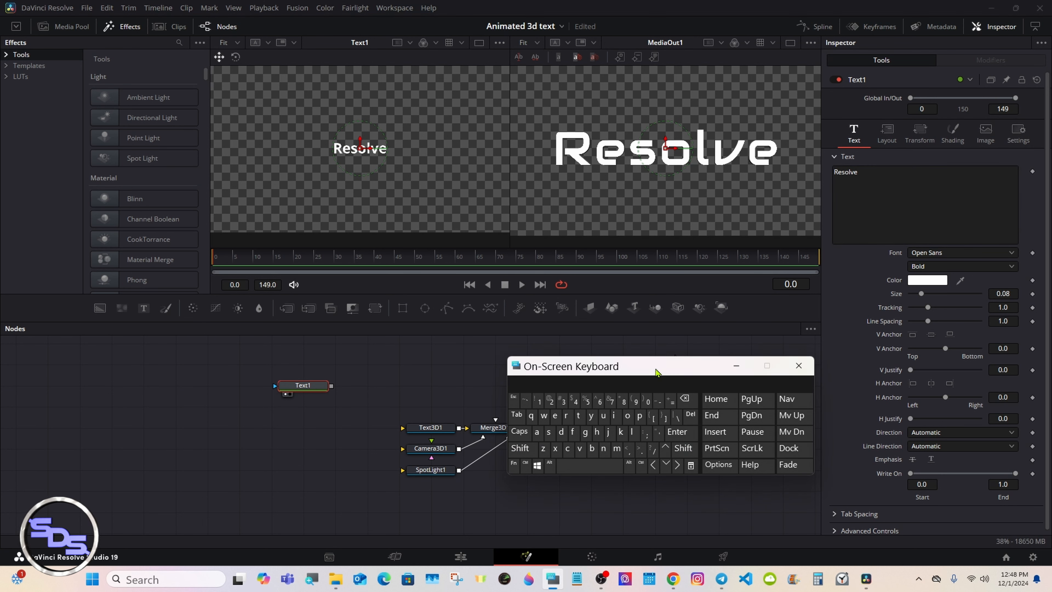
# Step: Set the tracking of Text1 to 1.04 and enlarge its size to 0.2205
pyautogui.click(998, 306)
pyautogui.click(575, 401)
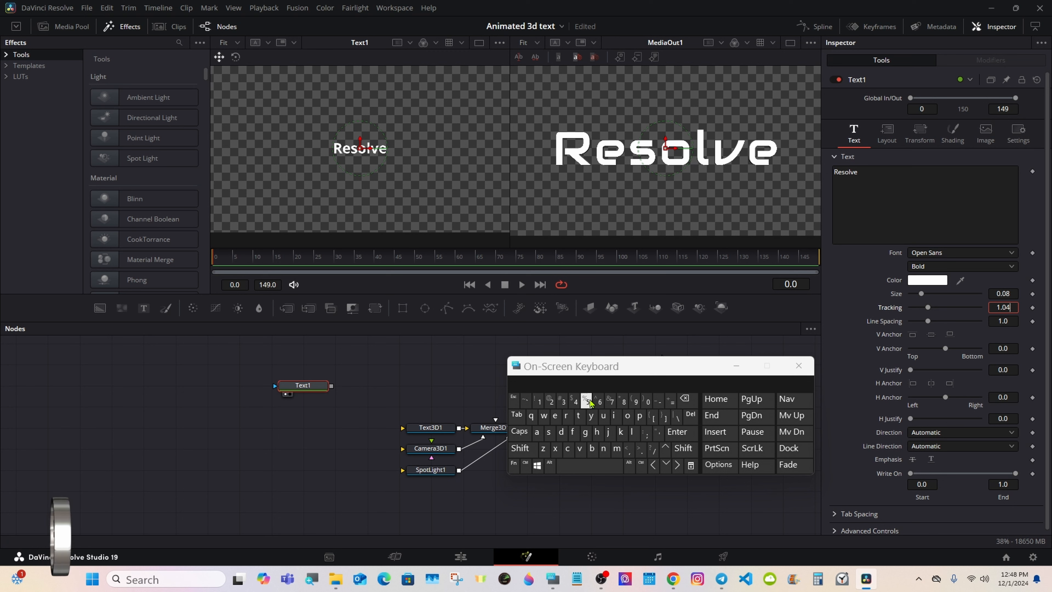
pyautogui.click(676, 431)
pyautogui.moveTo(921, 293); pyautogui.dragTo(942, 294)
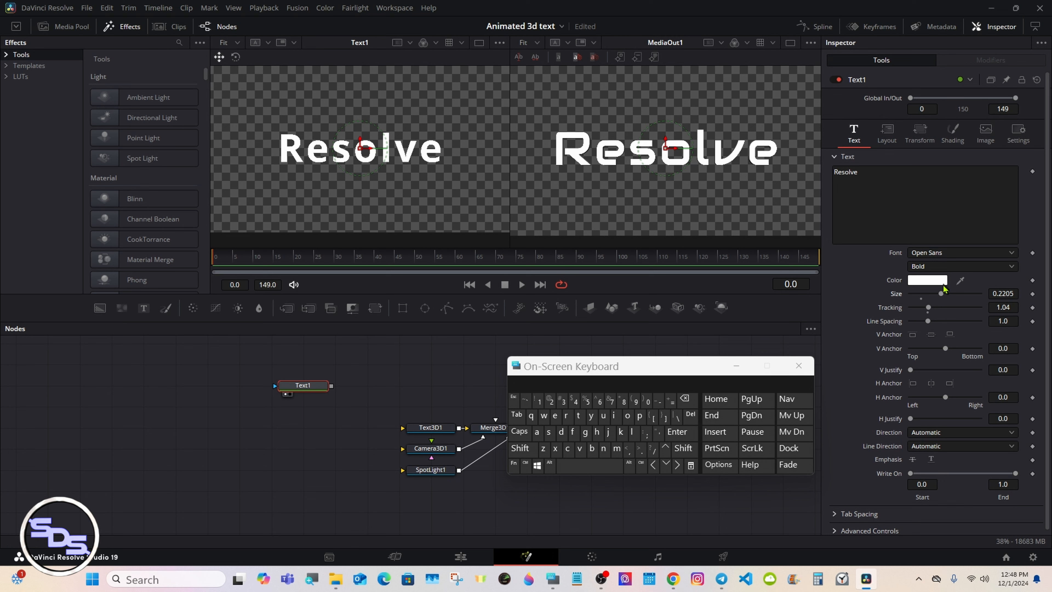
# Step: Change the font of Text1 to Audiowide
pyautogui.click(968, 258)
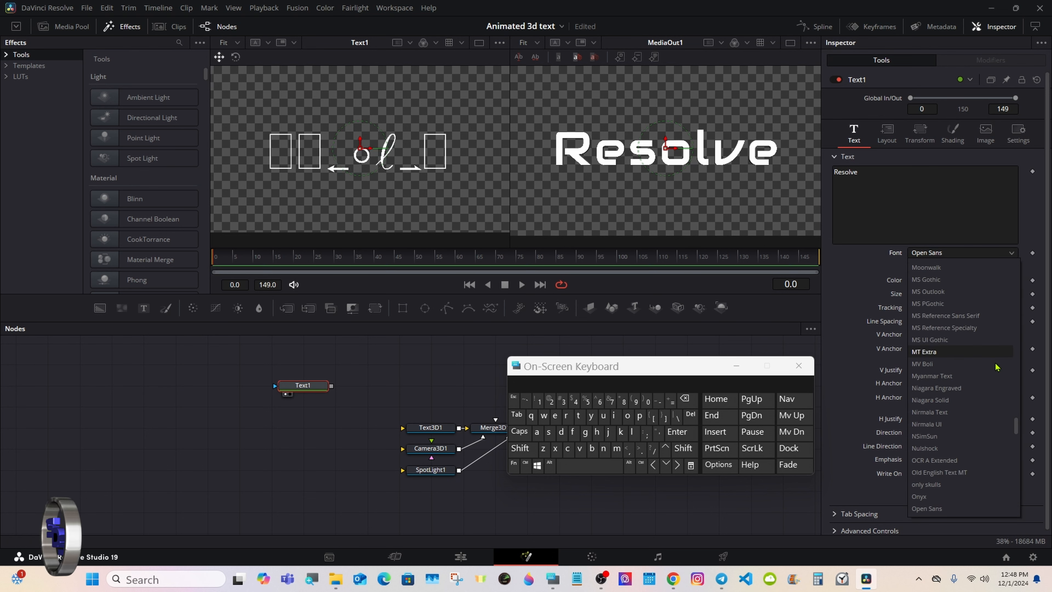
pyautogui.scroll(15, 994, 365)
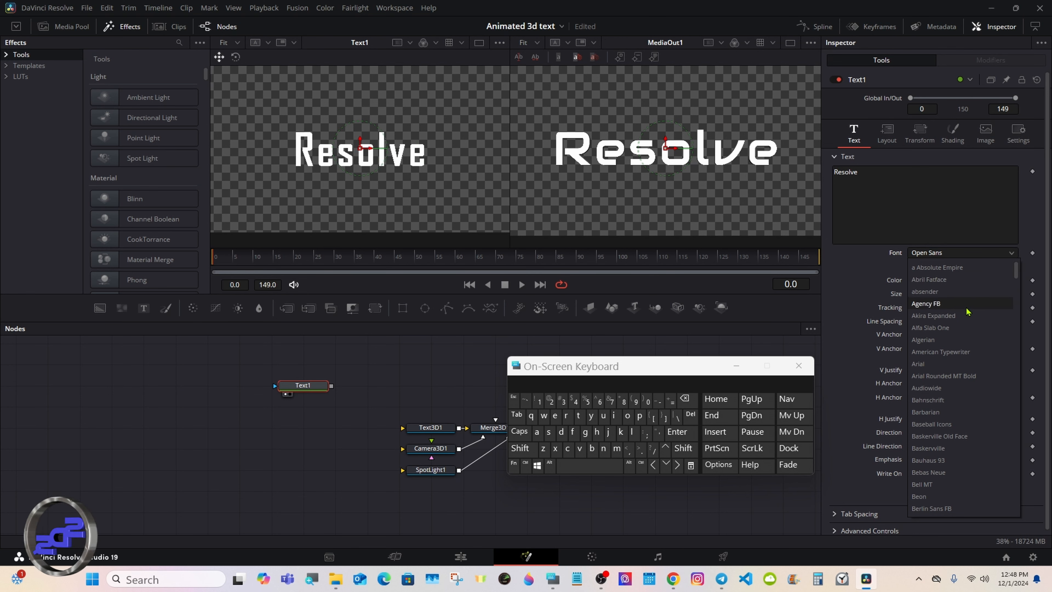
pyautogui.click(945, 388)
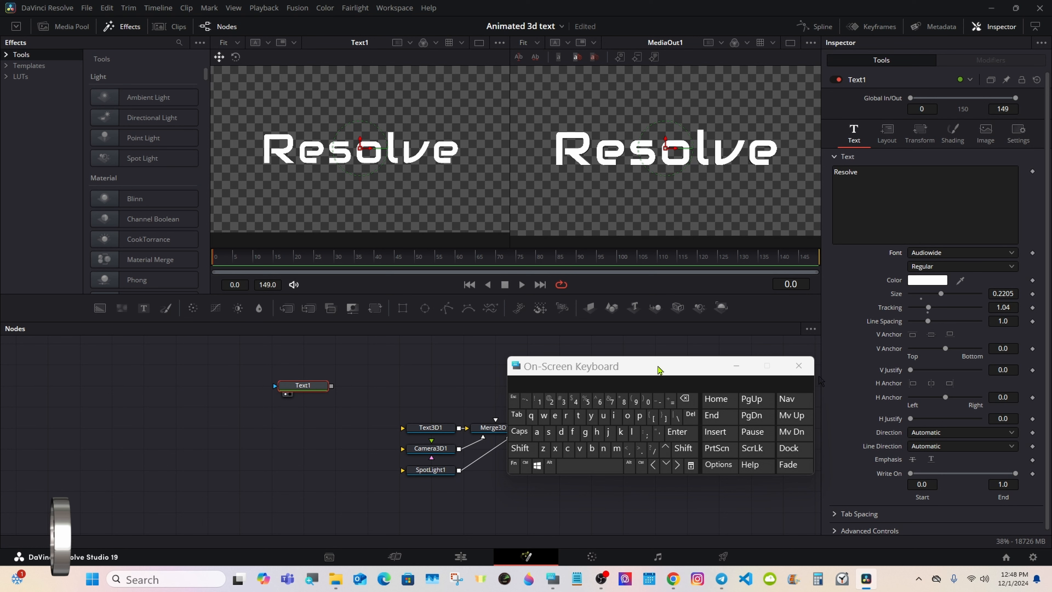
# Step: Apply a Character Level Styling modifier to the text of Text1
pyautogui.moveTo(653, 369); pyautogui.dragTo(547, 447)
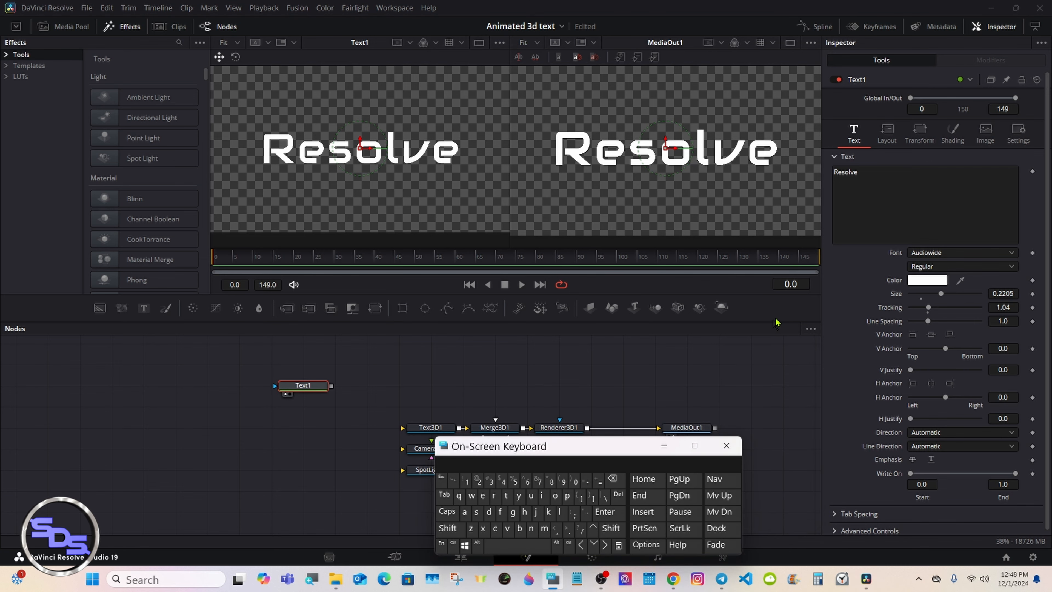
pyautogui.rightClick(874, 204)
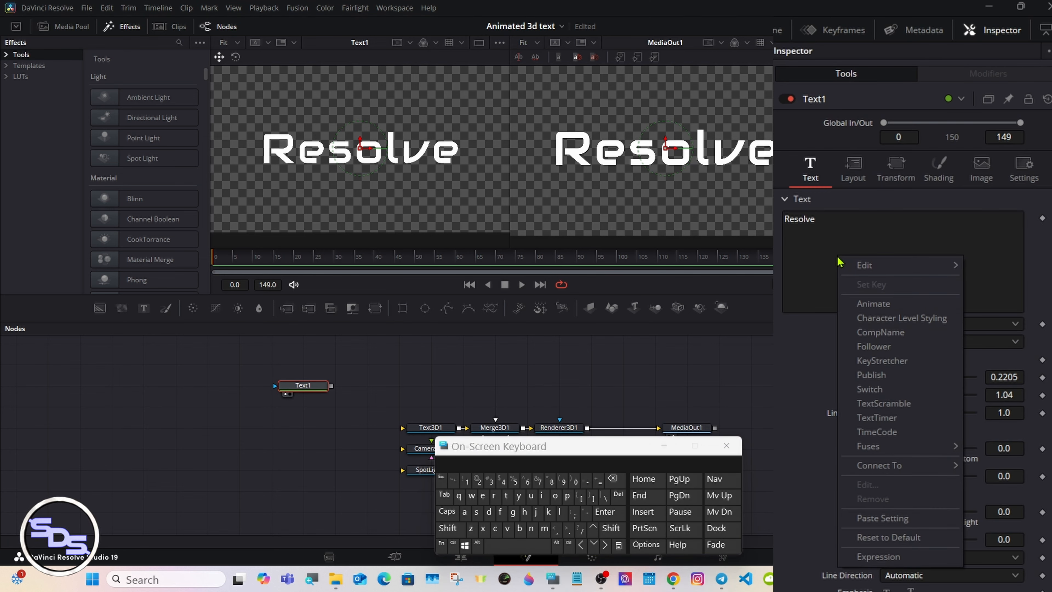
pyautogui.click(890, 323)
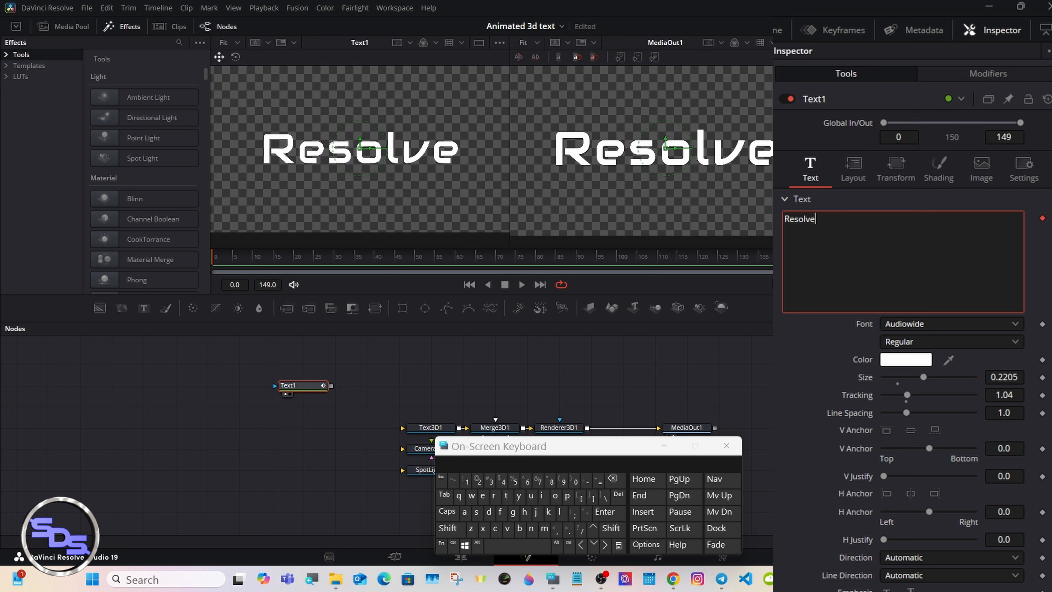
# Step: Connect the text of Text3D1 to the Styled Text output of CharacterLevelStyling1
pyautogui.click(440, 430)
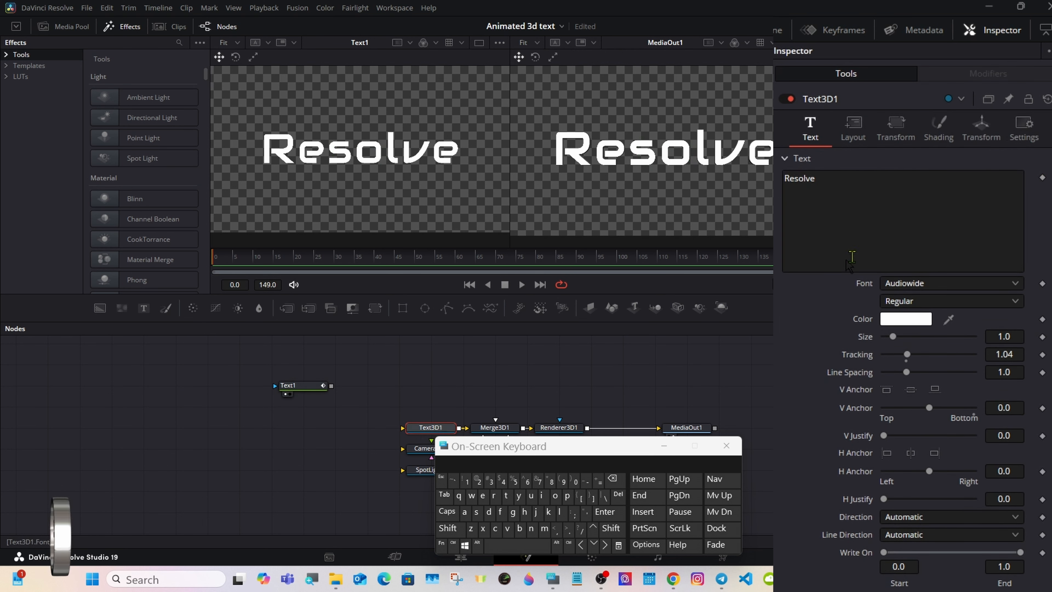
pyautogui.rightClick(889, 224)
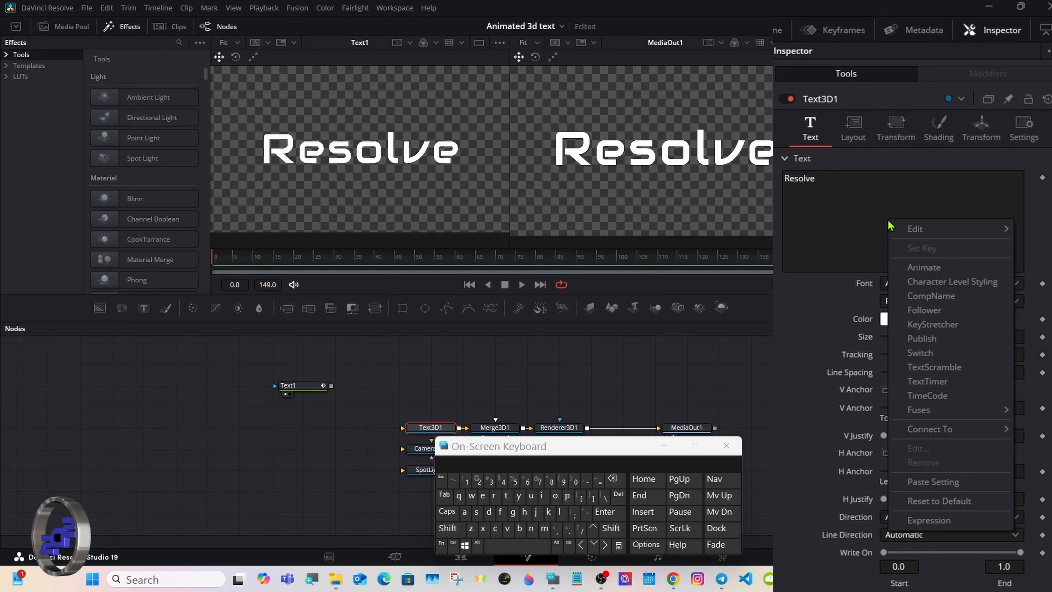
pyautogui.moveTo(916, 439)
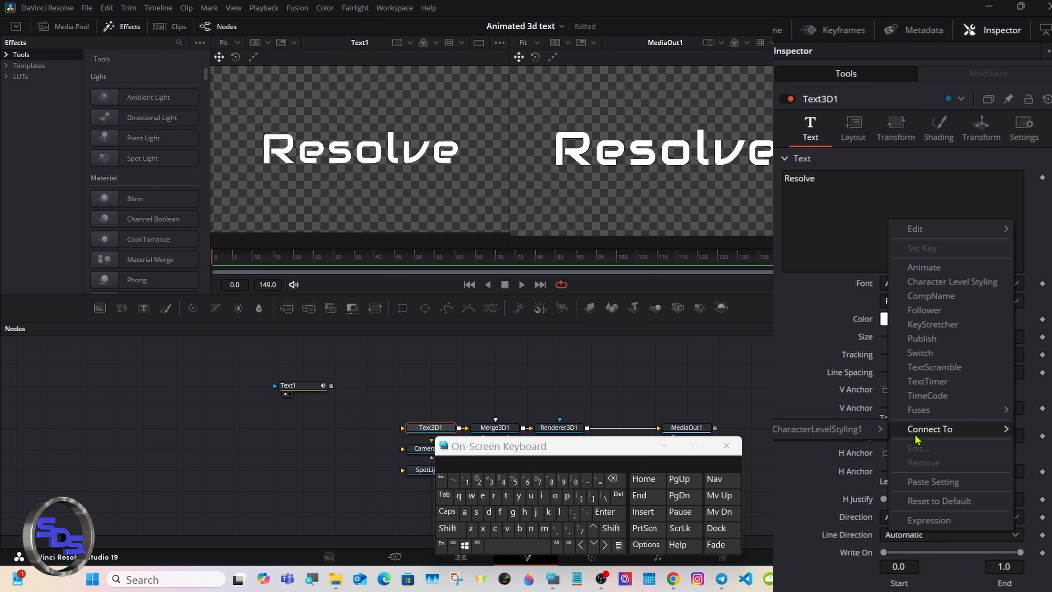
pyautogui.moveTo(843, 437)
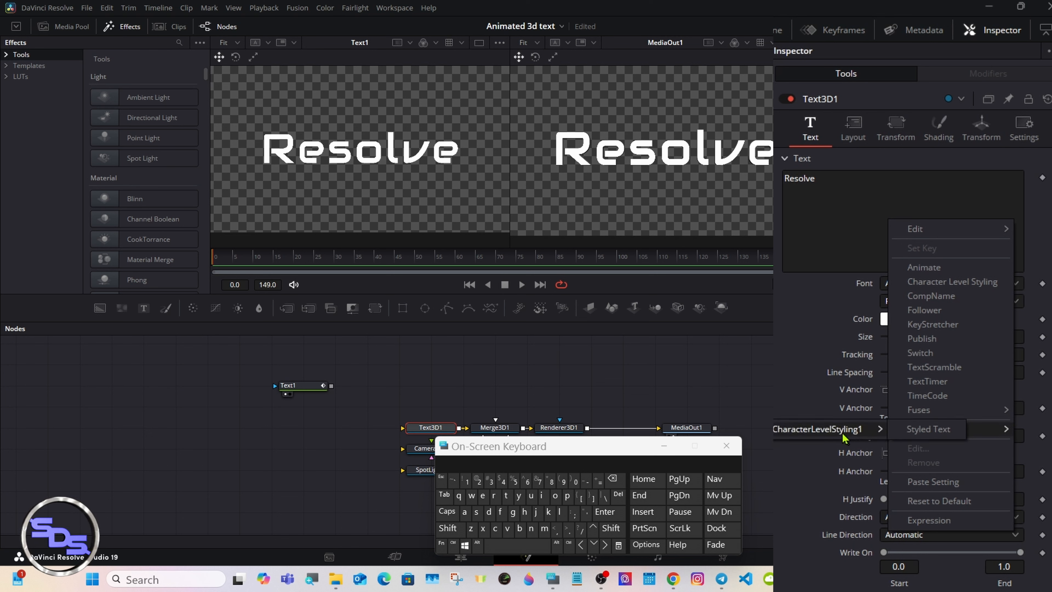
pyautogui.click(944, 434)
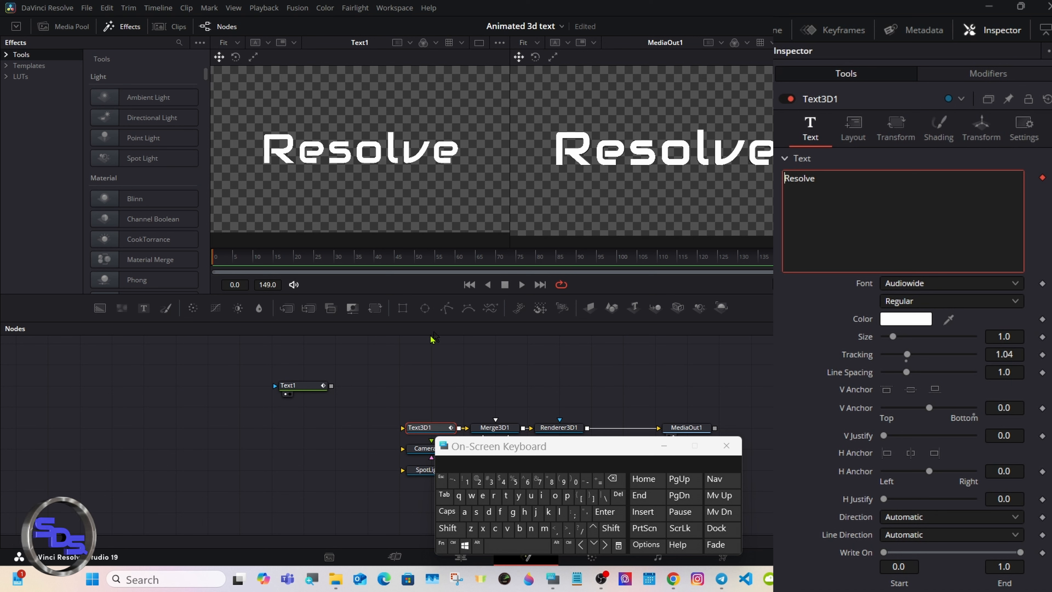
# Step: Select all characters of Text1 in its view and keyframe the CharacterLevelStyling1 character styling at frame 0
pyautogui.click(311, 391)
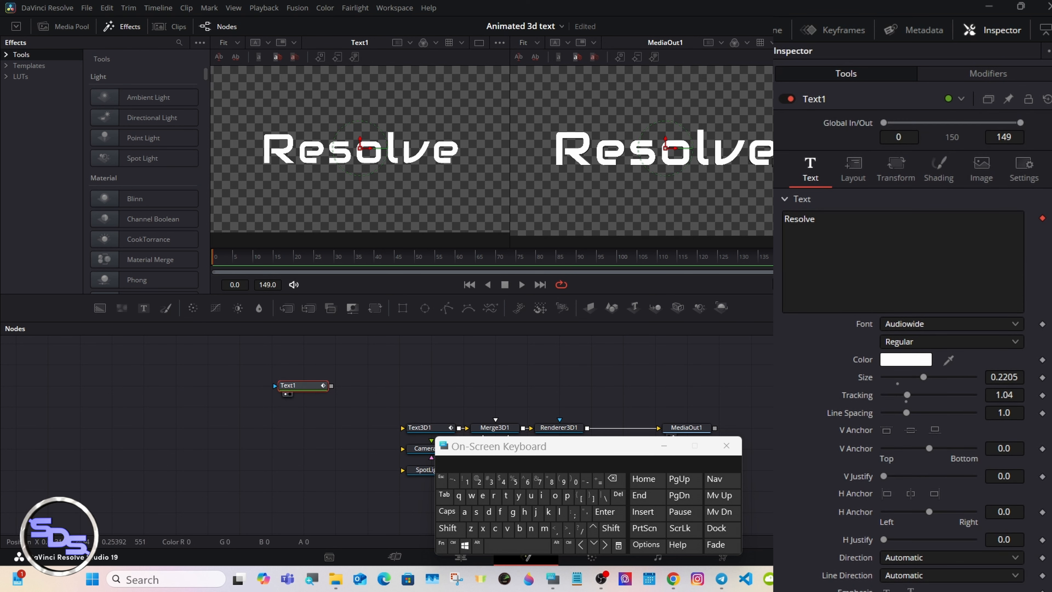
pyautogui.click(977, 76)
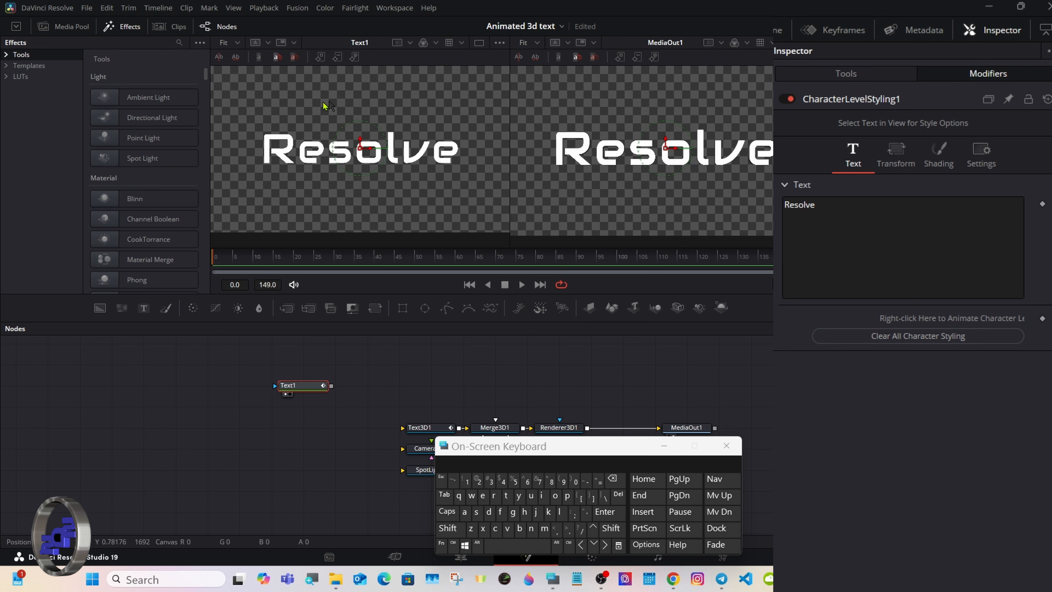
pyautogui.moveTo(237, 105); pyautogui.dragTo(492, 188)
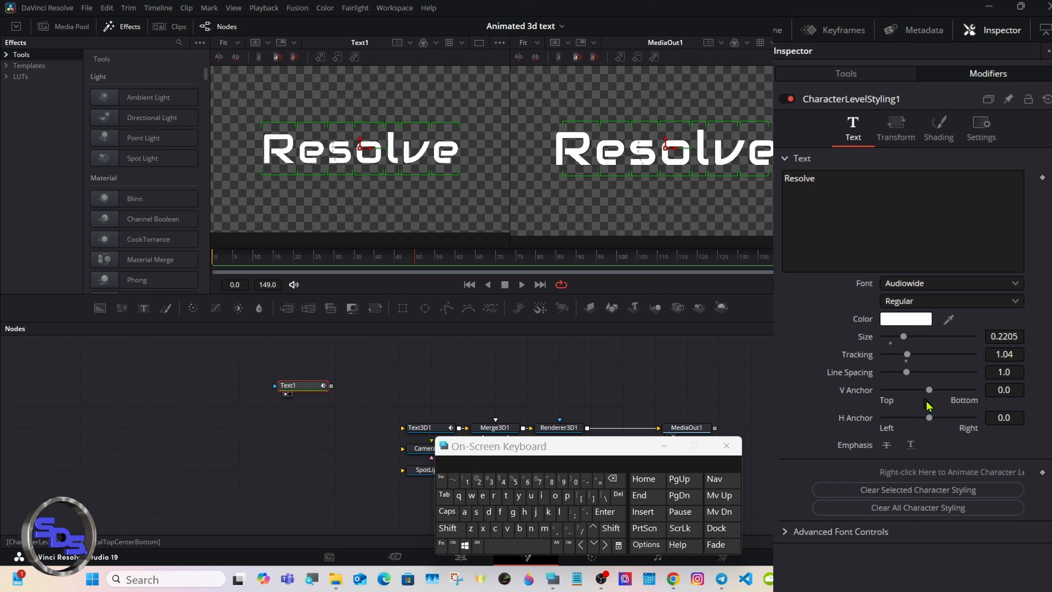
pyautogui.click(1042, 473)
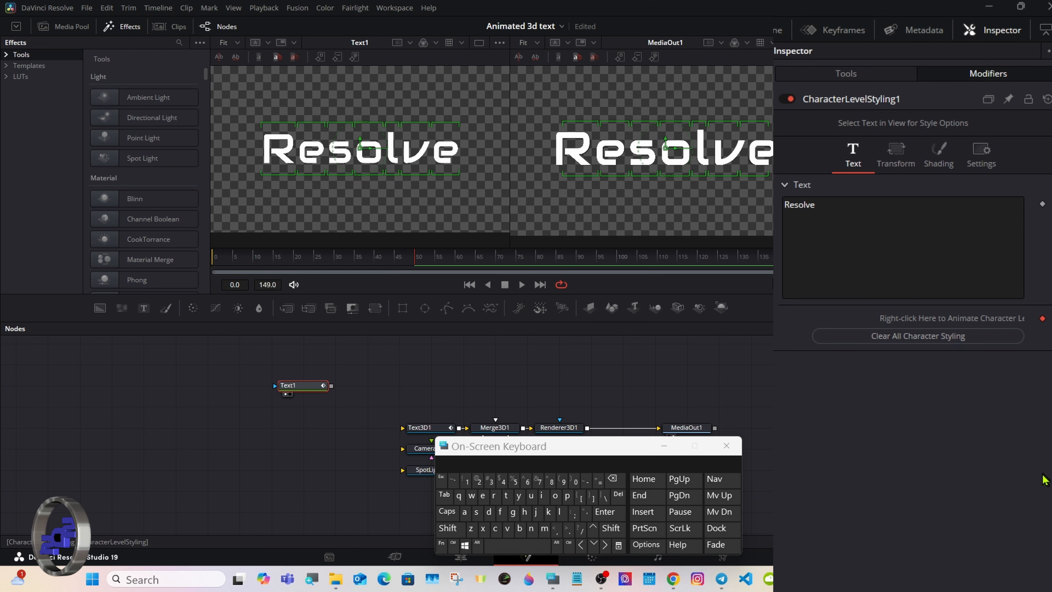
pyautogui.click(945, 157)
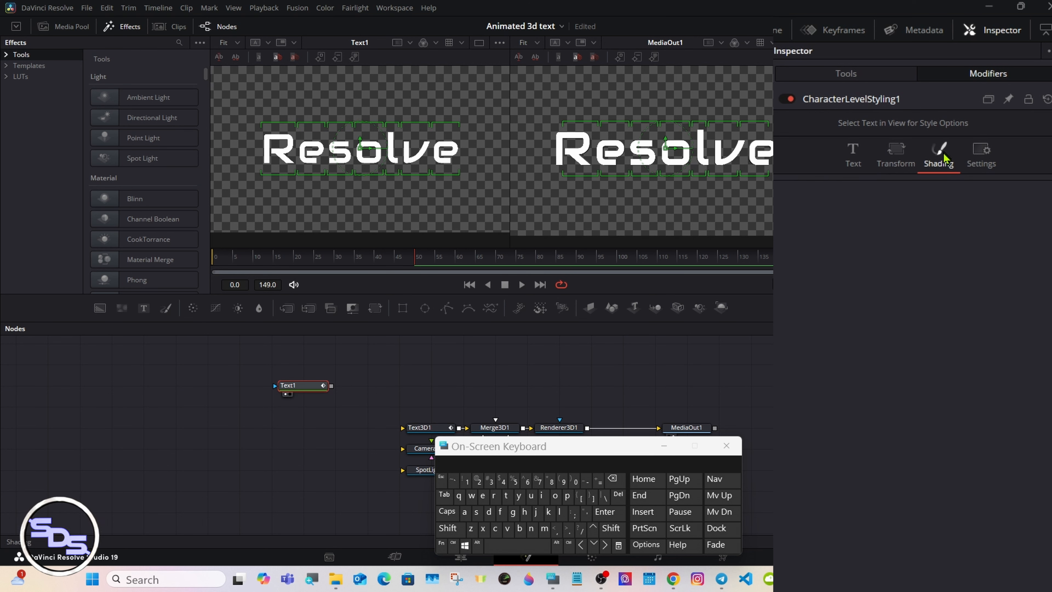
pyautogui.click(896, 155)
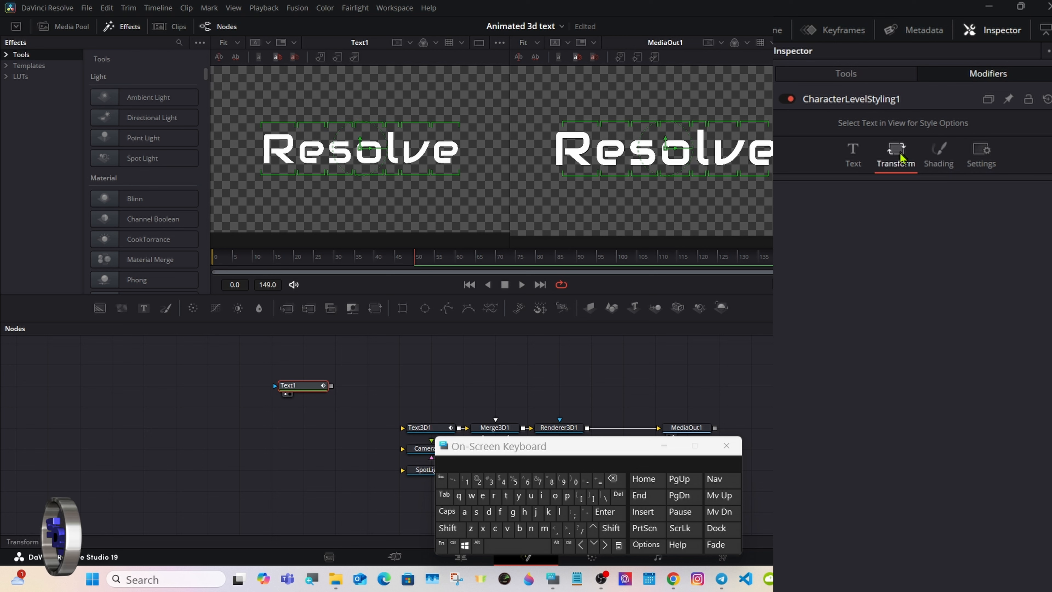
pyautogui.click(854, 160)
pyautogui.click(938, 154)
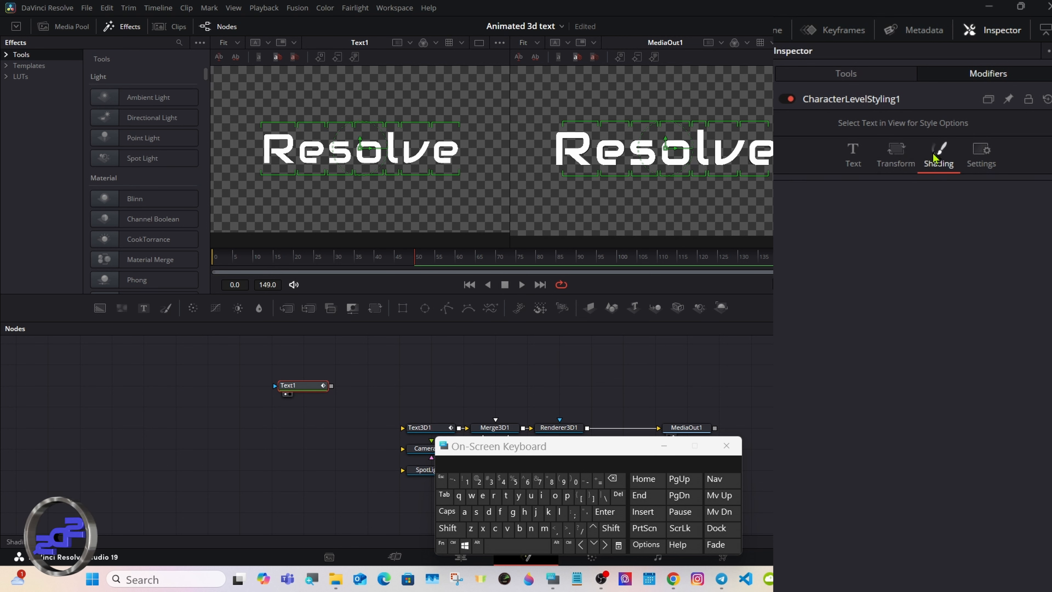
pyautogui.click(853, 160)
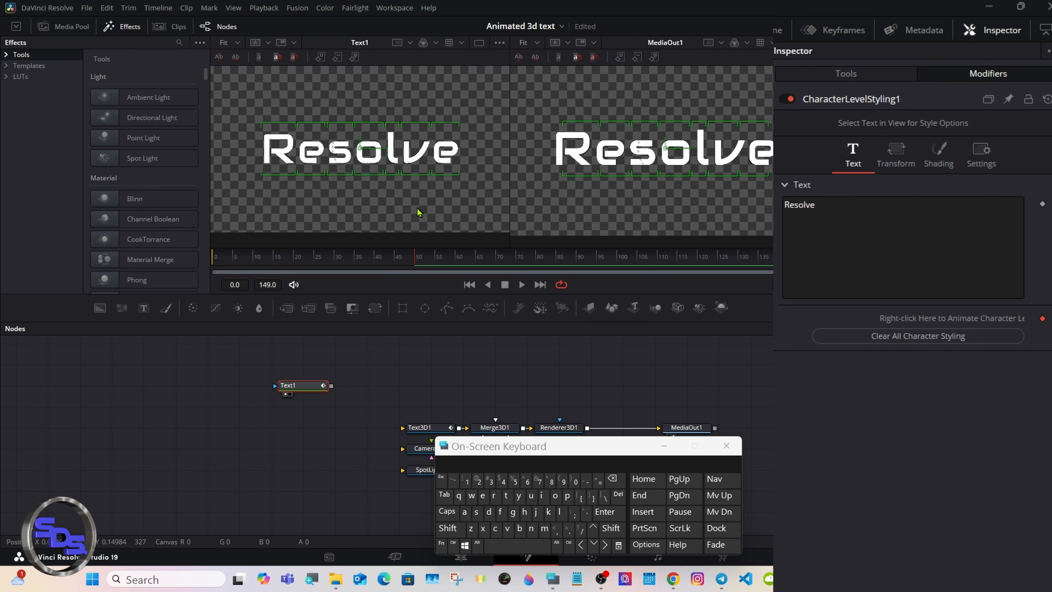
# Step: Select only the letter R of Text1 in its view and set its character color to light blue
pyautogui.click(416, 208)
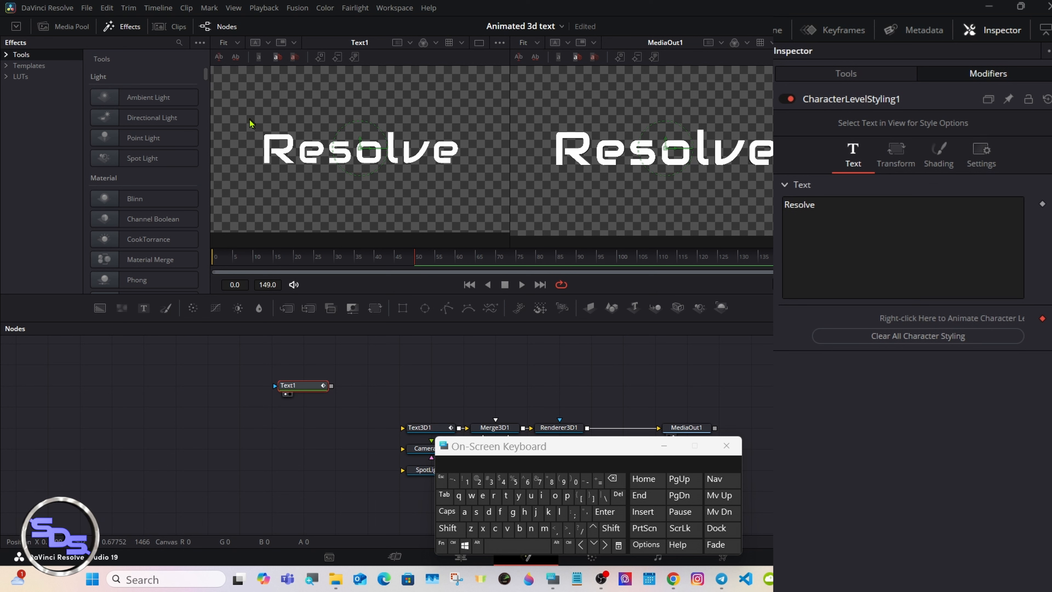
pyautogui.moveTo(251, 122); pyautogui.dragTo(285, 188)
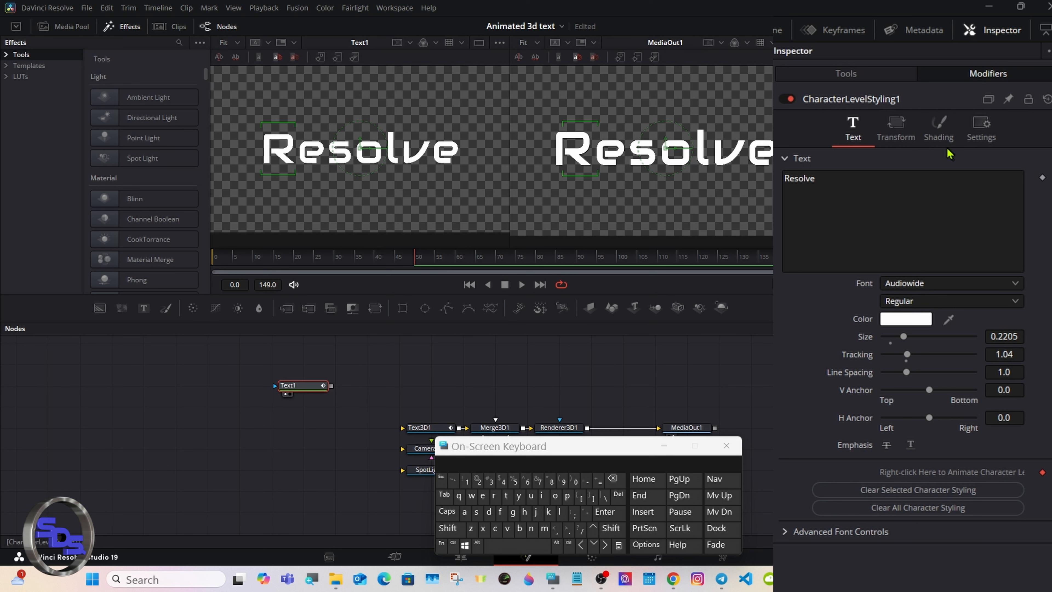
pyautogui.click(946, 134)
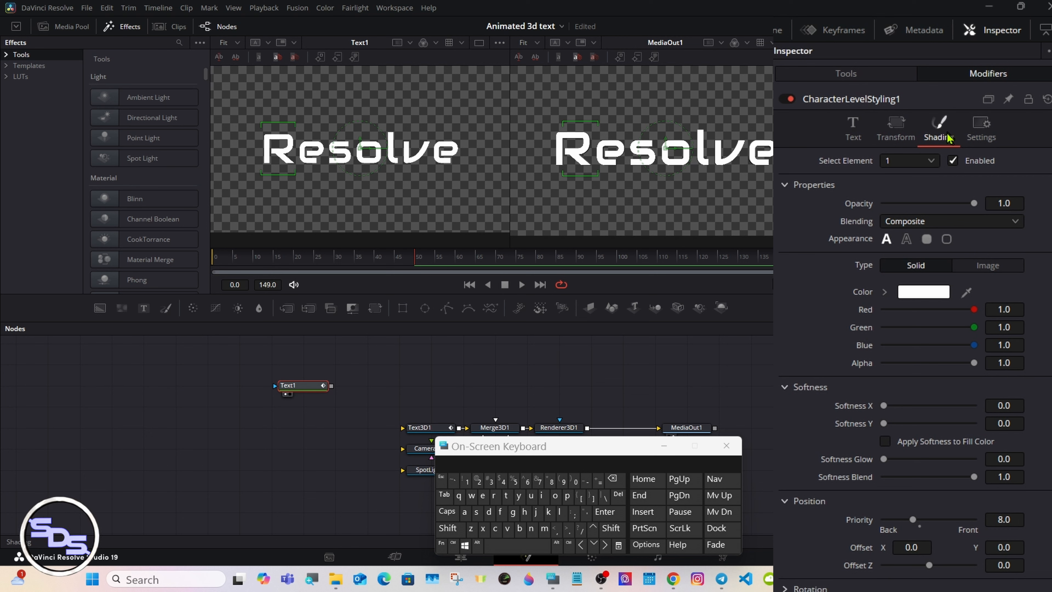
pyautogui.click(852, 128)
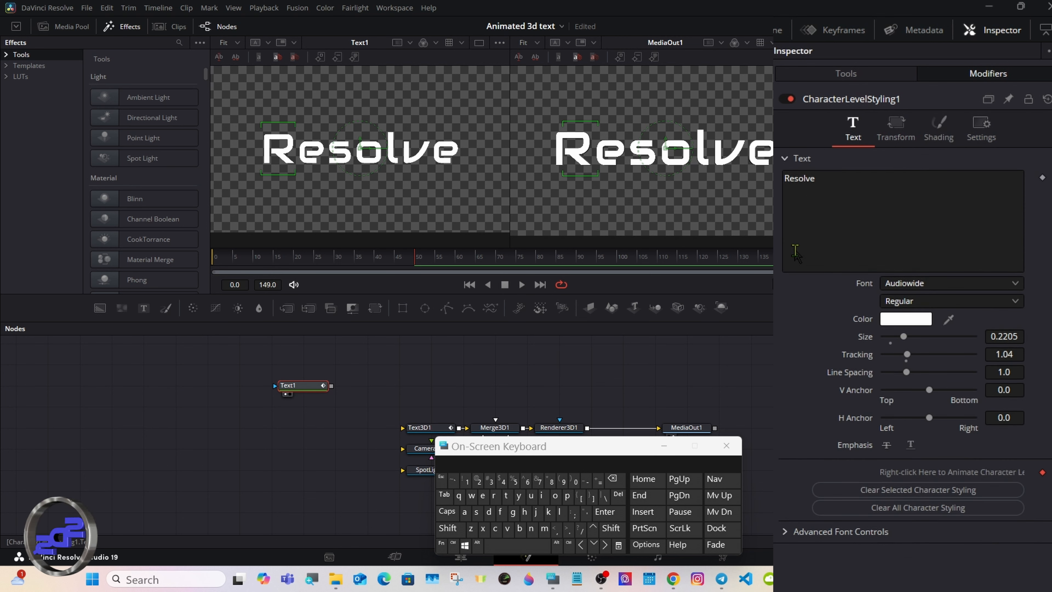
pyautogui.click(892, 320)
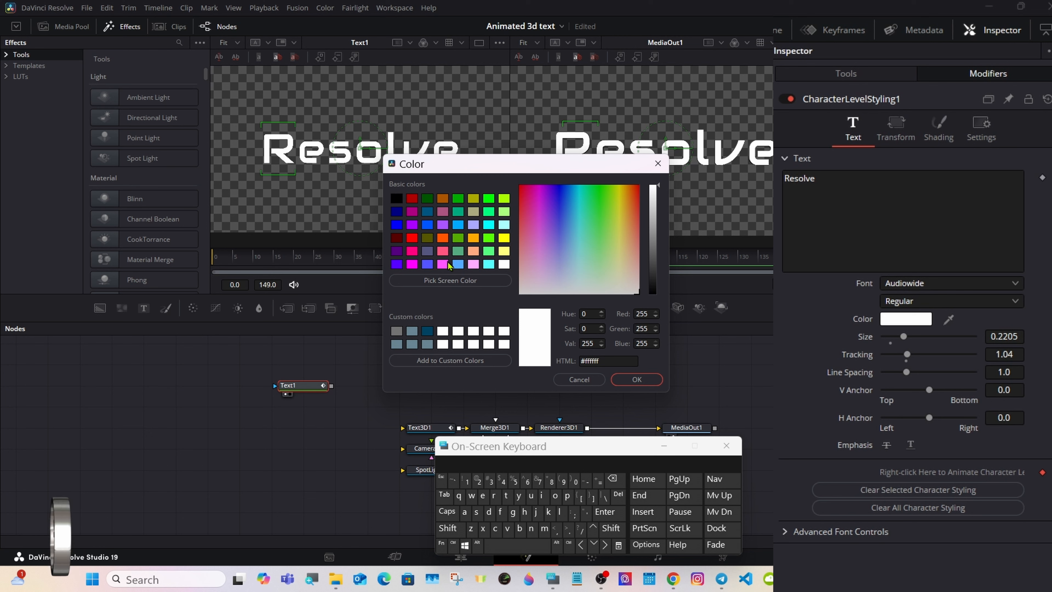
pyautogui.click(566, 218)
pyautogui.click(626, 379)
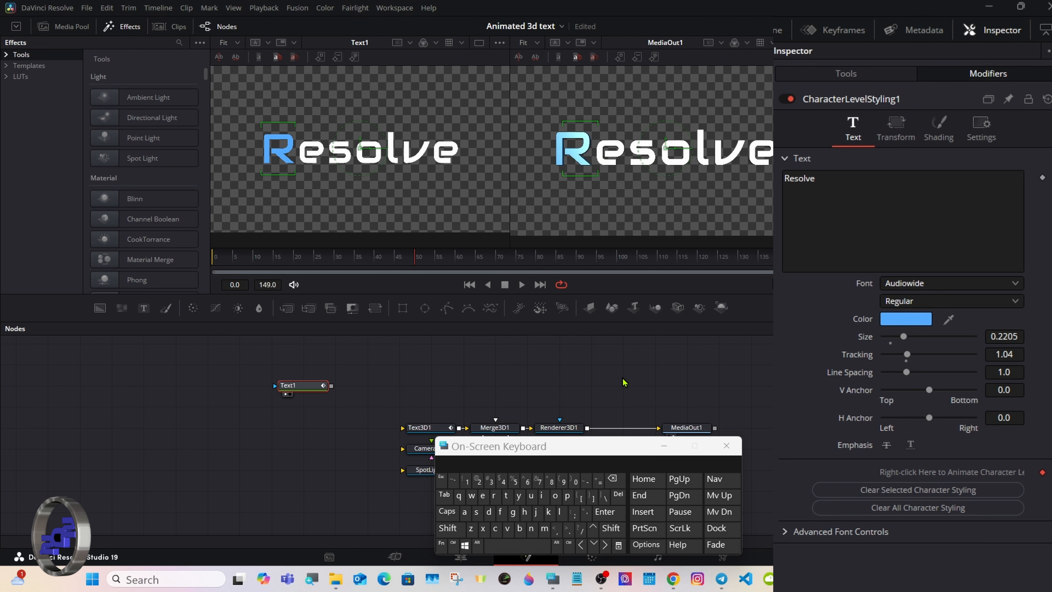
# Step: Color the first letter e of Text1 orange and the letter s bright green through the character styling
pyautogui.moveTo(311, 102); pyautogui.dragTo(313, 191)
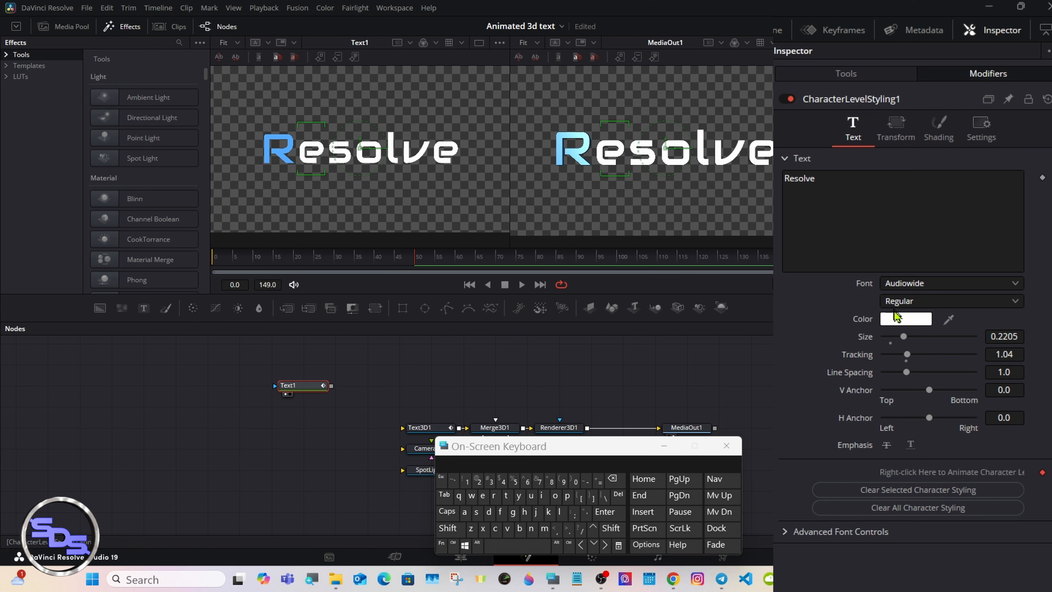
pyautogui.click(896, 319)
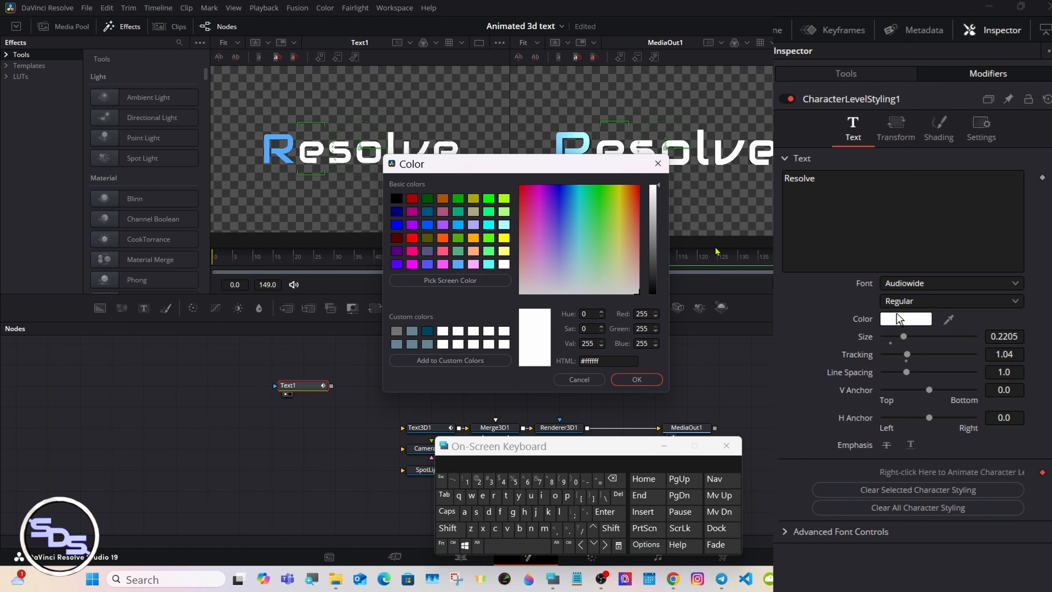
pyautogui.click(473, 238)
pyautogui.click(626, 377)
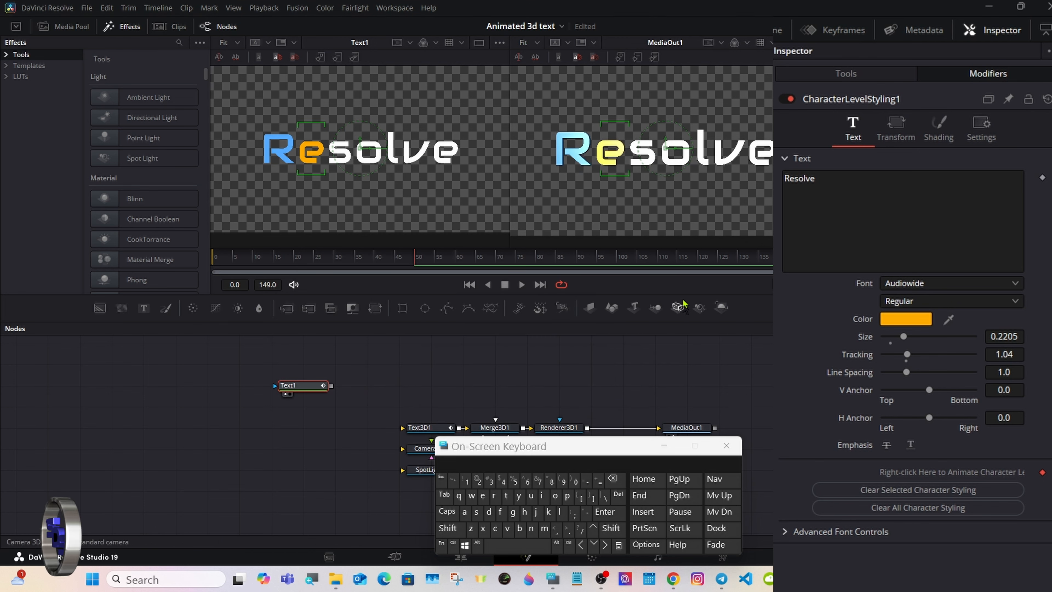
pyautogui.moveTo(345, 89); pyautogui.dragTo(347, 137)
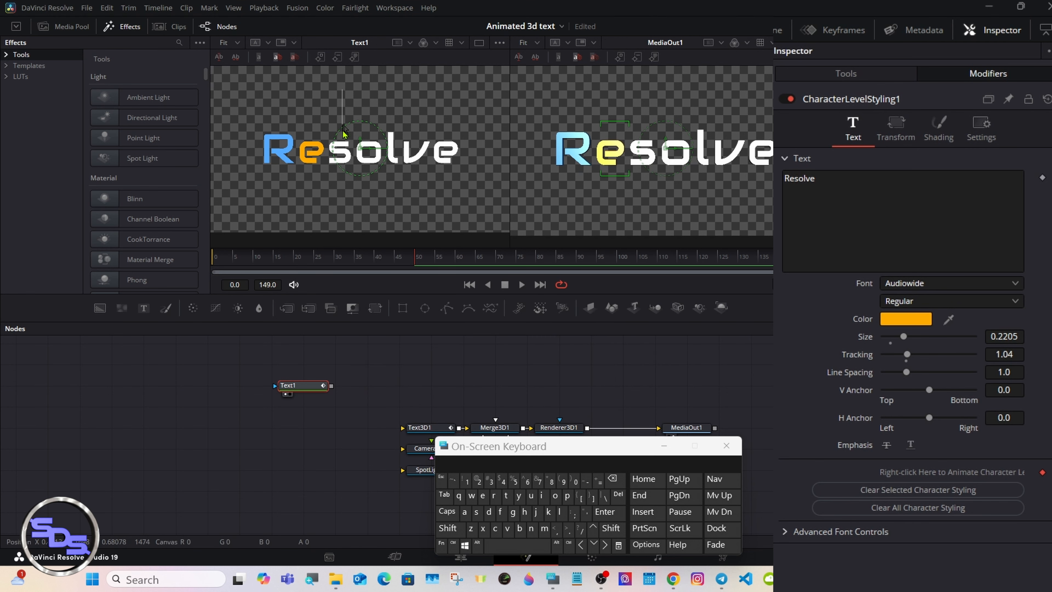
pyautogui.click(899, 323)
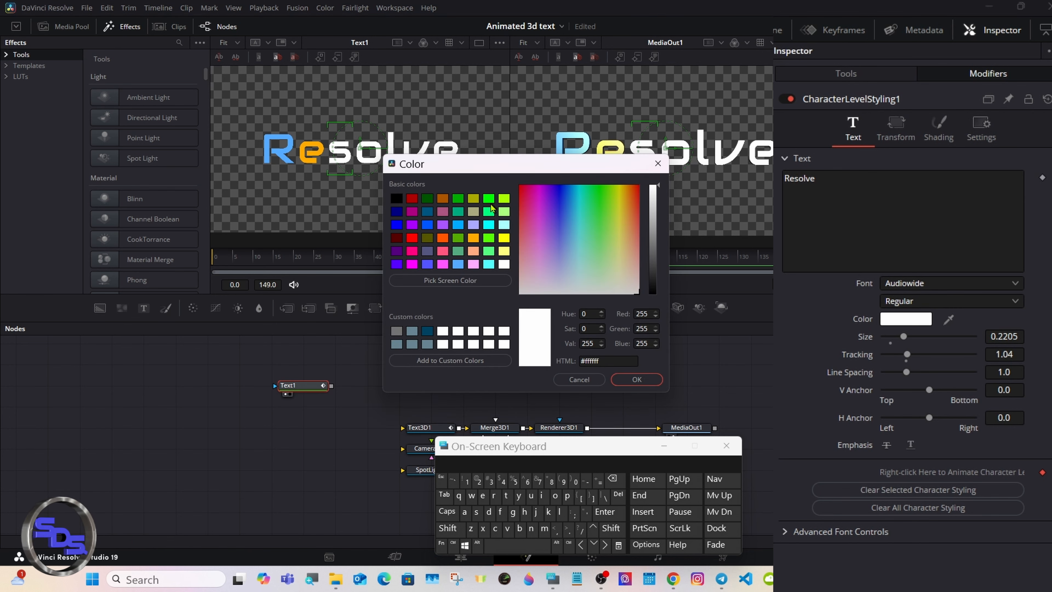
pyautogui.click(488, 211)
pyautogui.click(636, 379)
# Step: Color the letter o of Text1 red and the letter l yellow-green through the character styling
pyautogui.moveTo(375, 98); pyautogui.dragTo(390, 183)
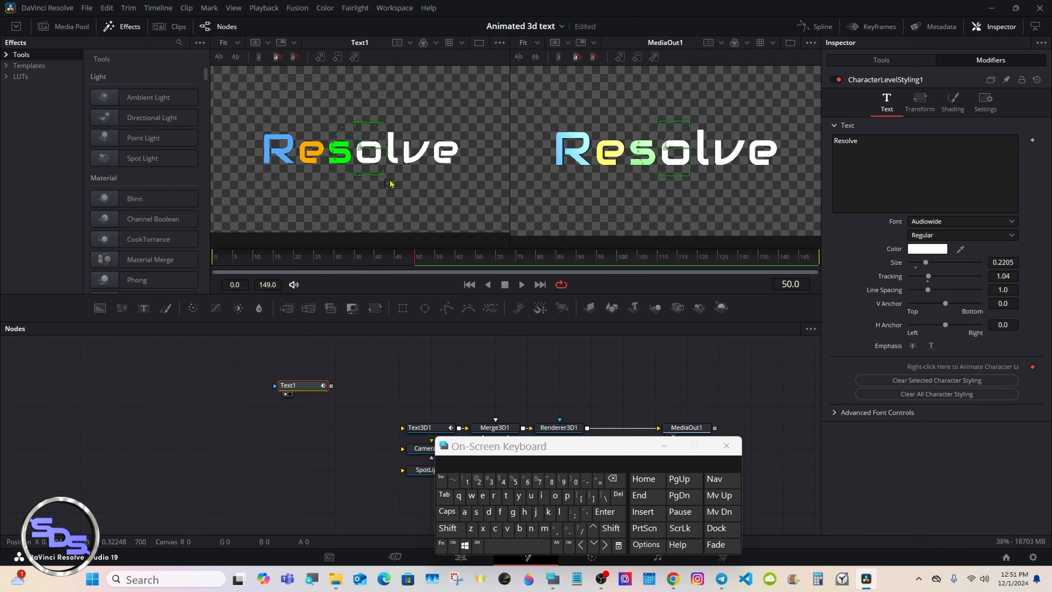
pyautogui.click(927, 249)
pyautogui.click(416, 241)
pyautogui.click(636, 379)
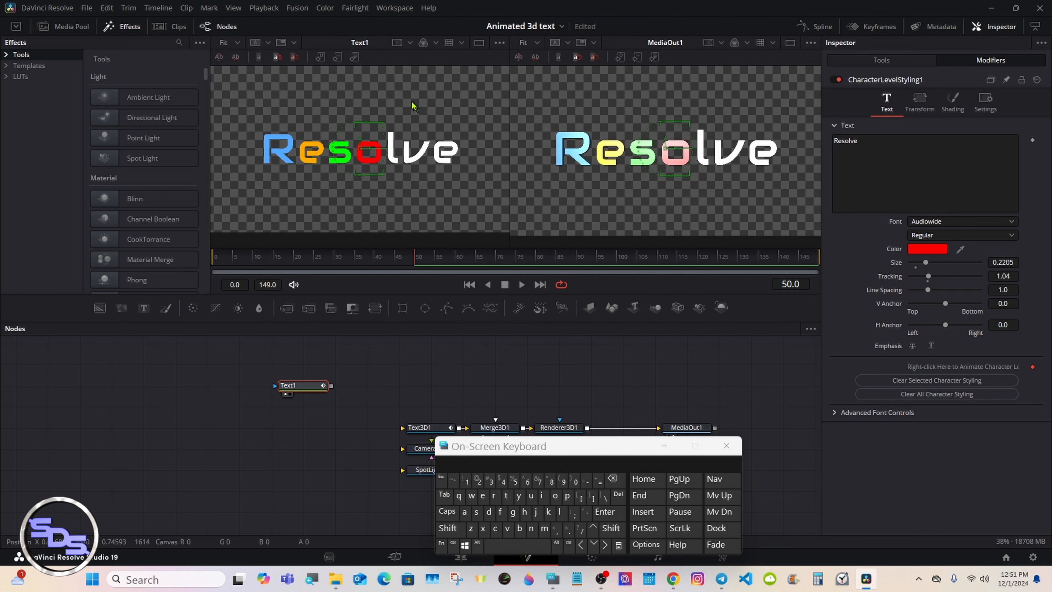
pyautogui.moveTo(413, 105); pyautogui.dragTo(389, 183)
pyautogui.click(927, 249)
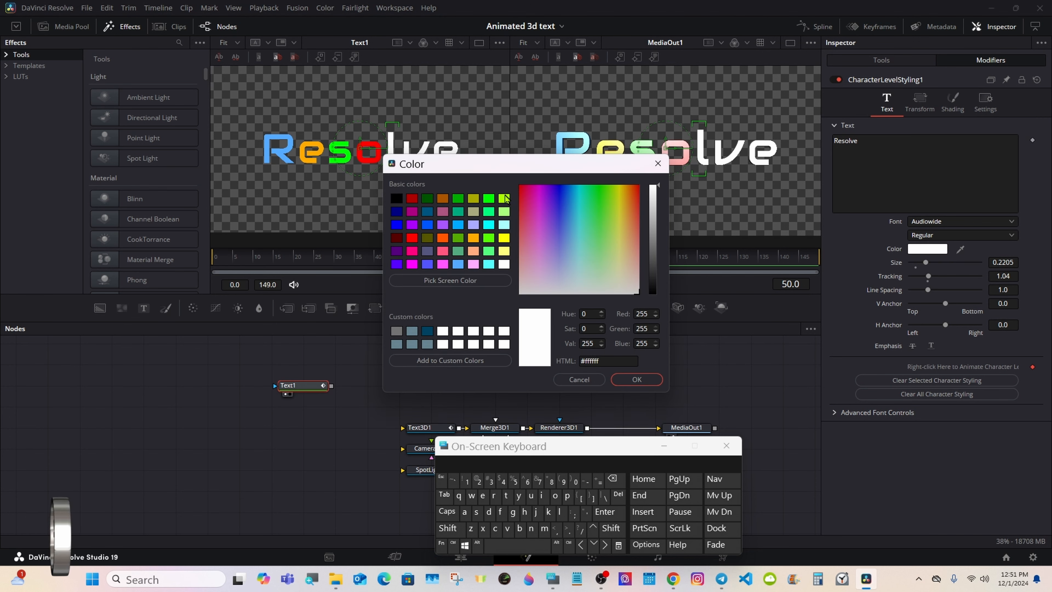
pyautogui.click(504, 199)
pyautogui.click(637, 379)
pyautogui.click(481, 198)
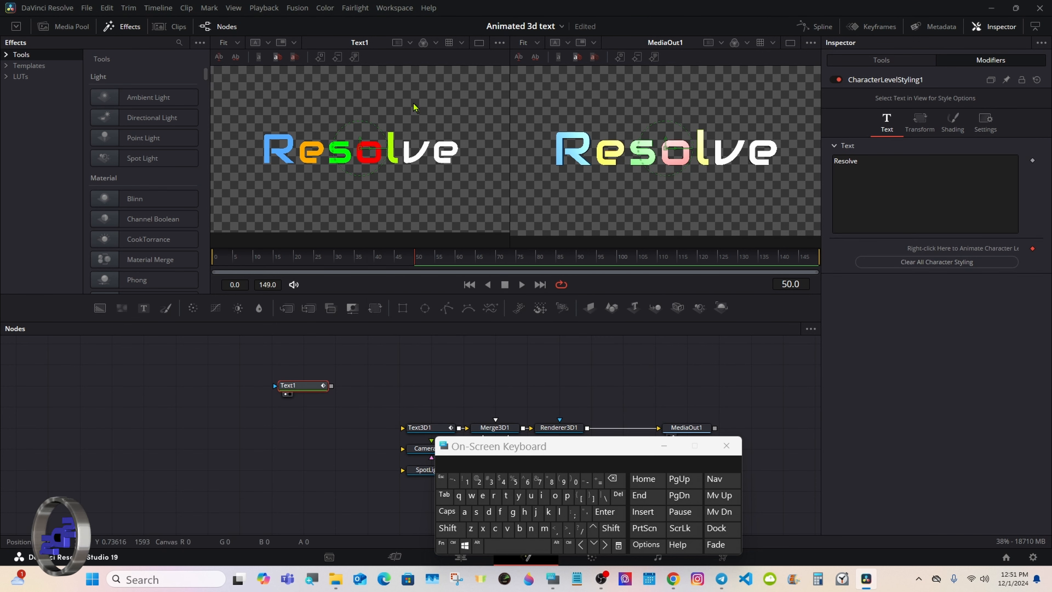
# Step: Color the letter v of Text1 pink-magenta and the final letter e orange-red through the character styling
pyautogui.moveTo(414, 103); pyautogui.dragTo(449, 210)
pyautogui.click(939, 247)
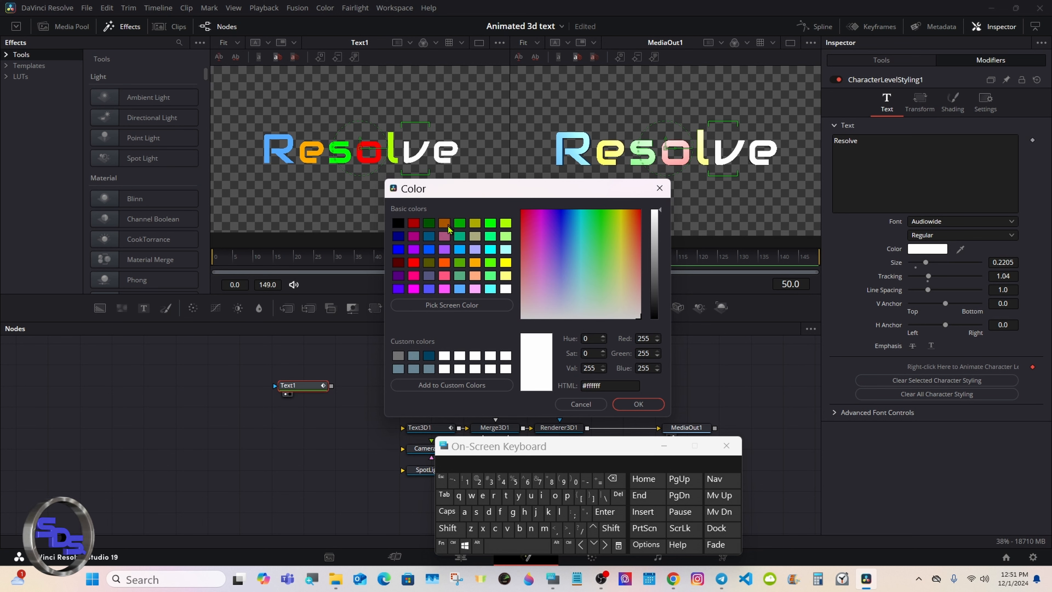
pyautogui.click(444, 288)
pyautogui.click(638, 404)
pyautogui.moveTo(447, 100); pyautogui.dragTo(450, 178)
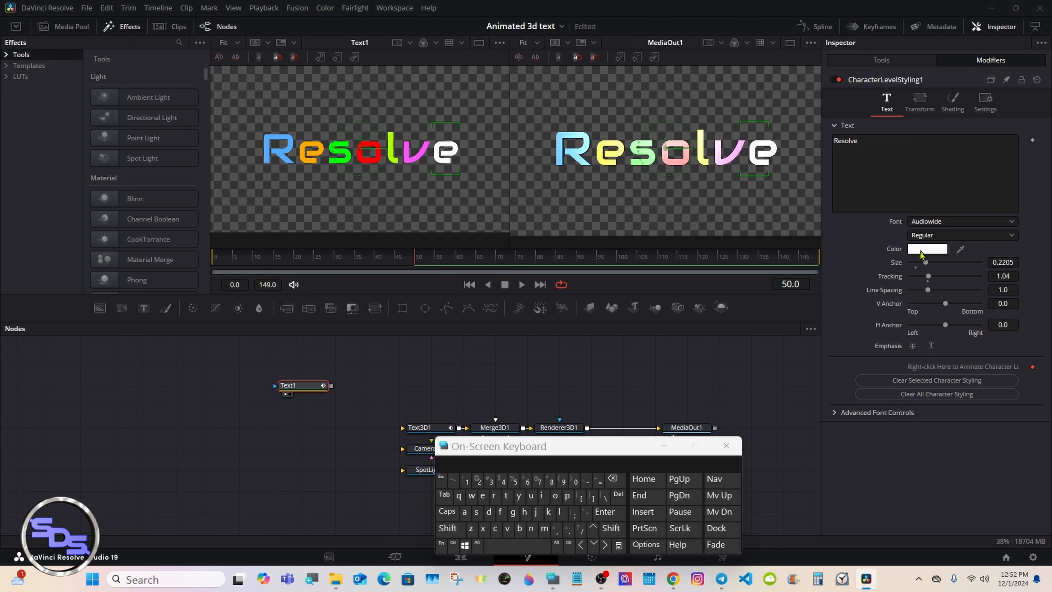
pyautogui.click(927, 248)
pyautogui.click(443, 238)
pyautogui.click(623, 380)
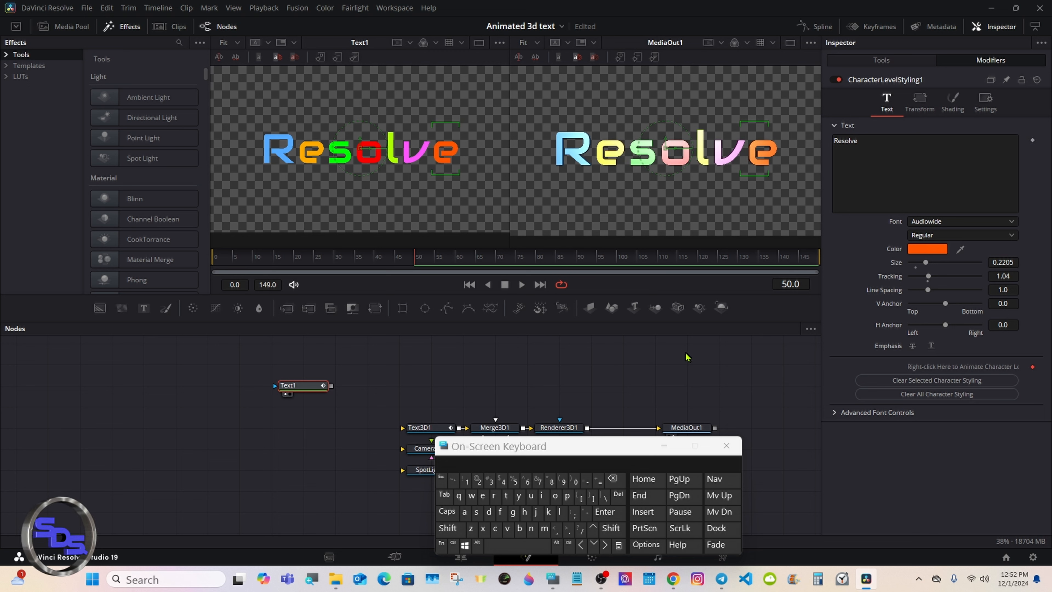
# Step: Set the Specular Exponent of the Text3D1 material to 100
pyautogui.click(421, 427)
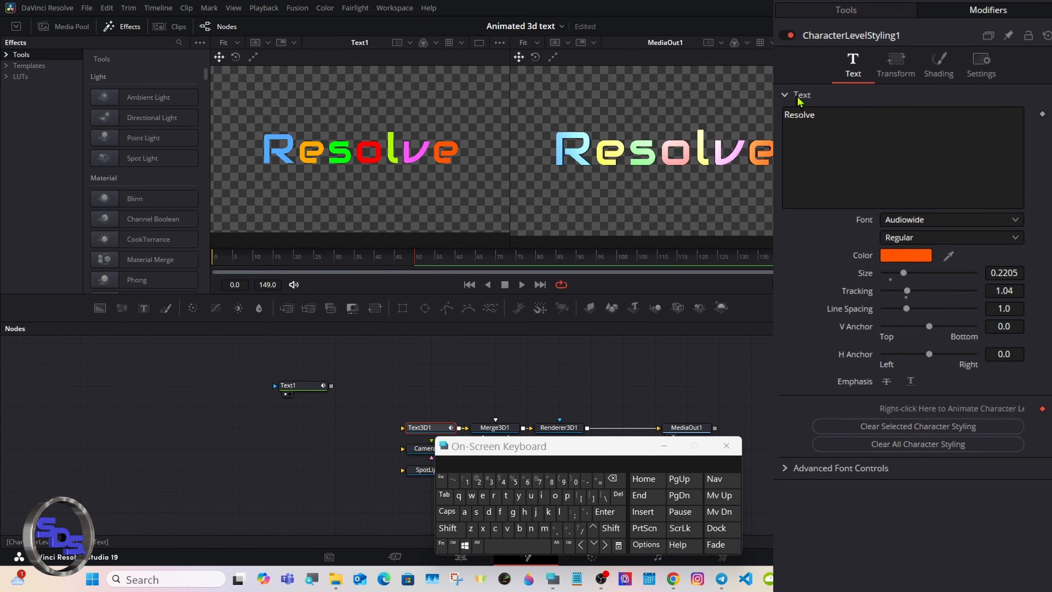
pyautogui.click(950, 106)
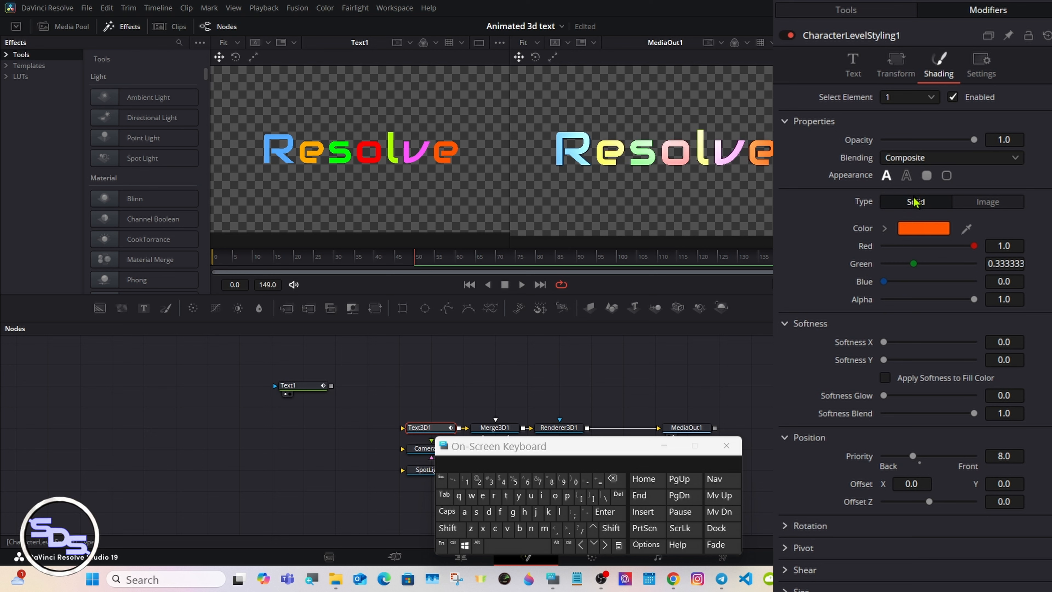
pyautogui.click(859, 17)
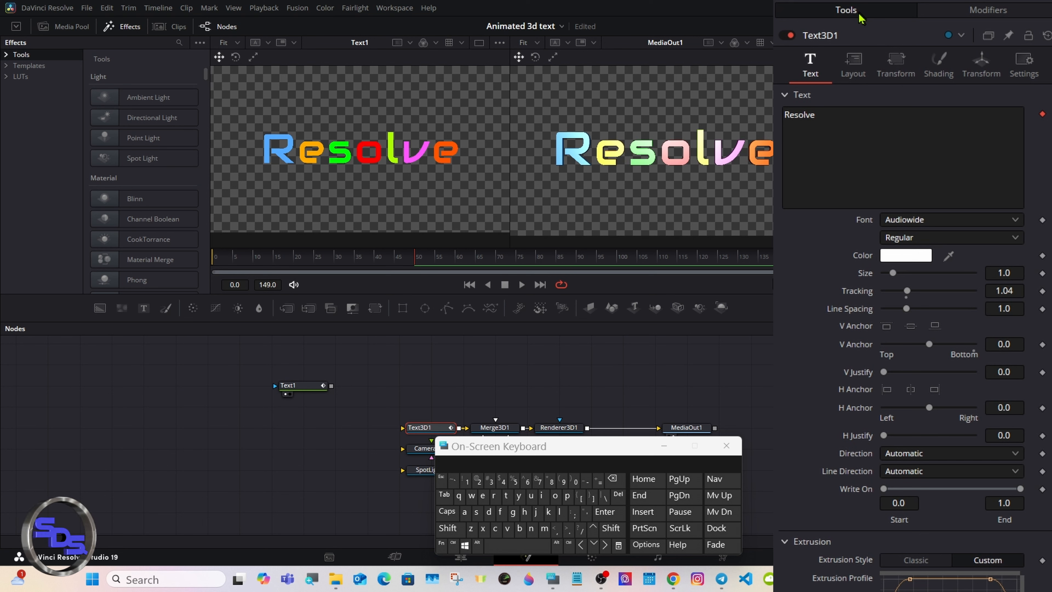
pyautogui.click(939, 66)
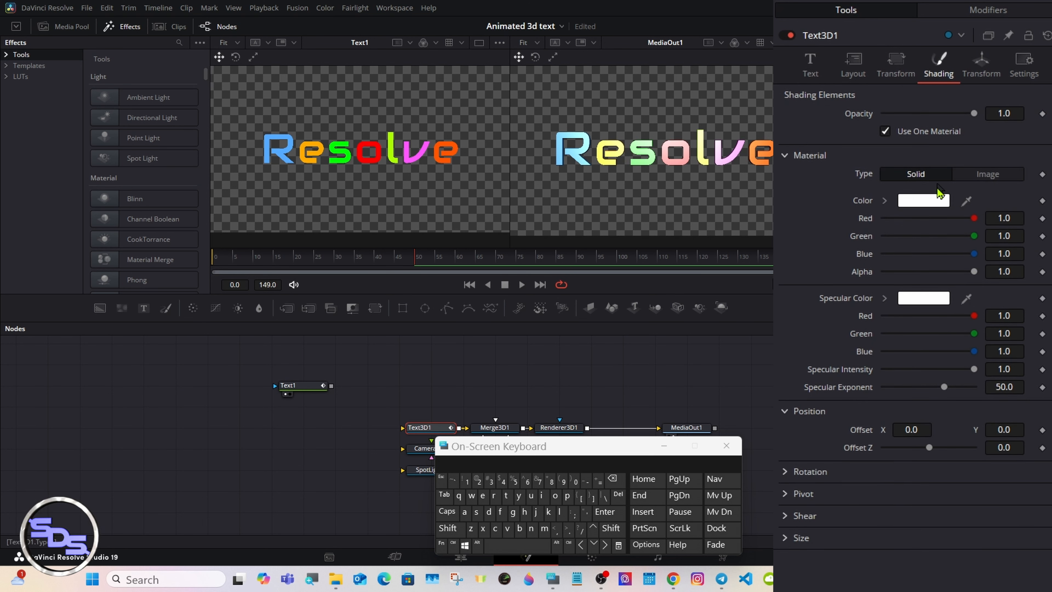
pyautogui.moveTo(944, 386); pyautogui.dragTo(1017, 392)
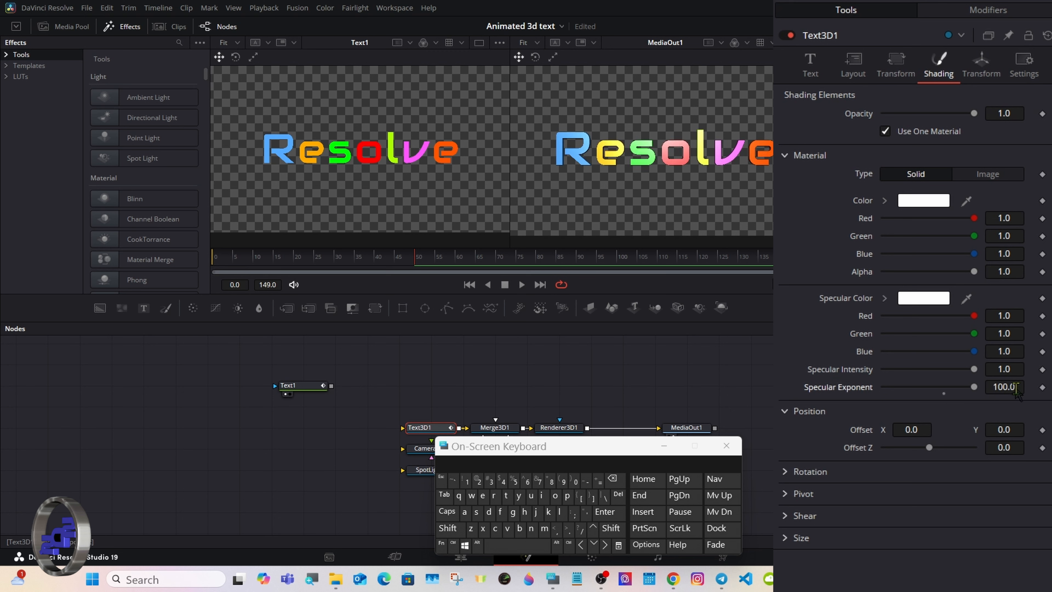
# Step: Set the Specular Intensity of the Text3D1 material to 0.5
pyautogui.moveTo(974, 368); pyautogui.dragTo(933, 375)
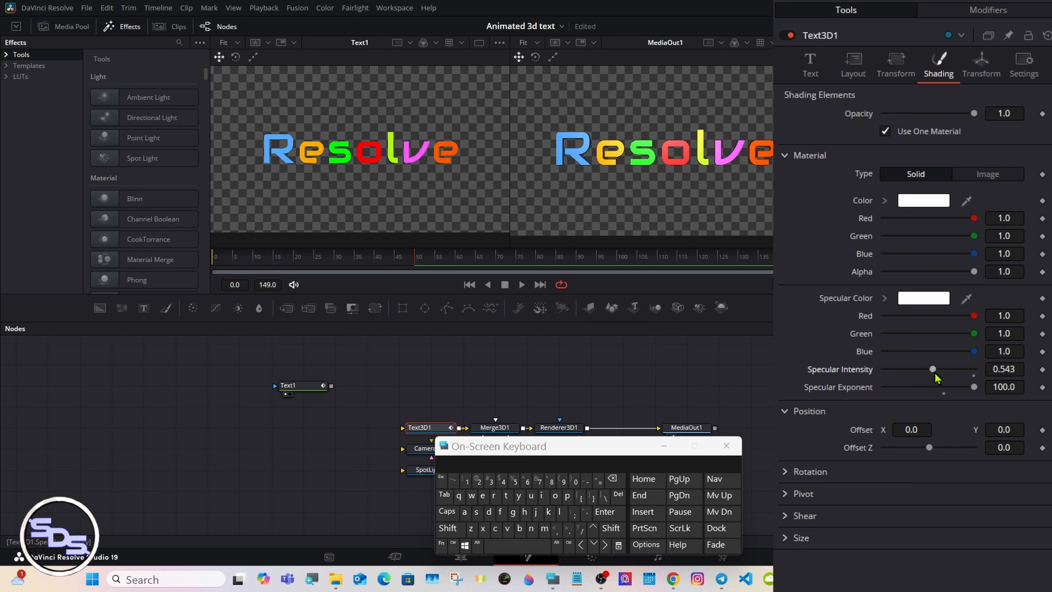
pyautogui.click(1004, 369)
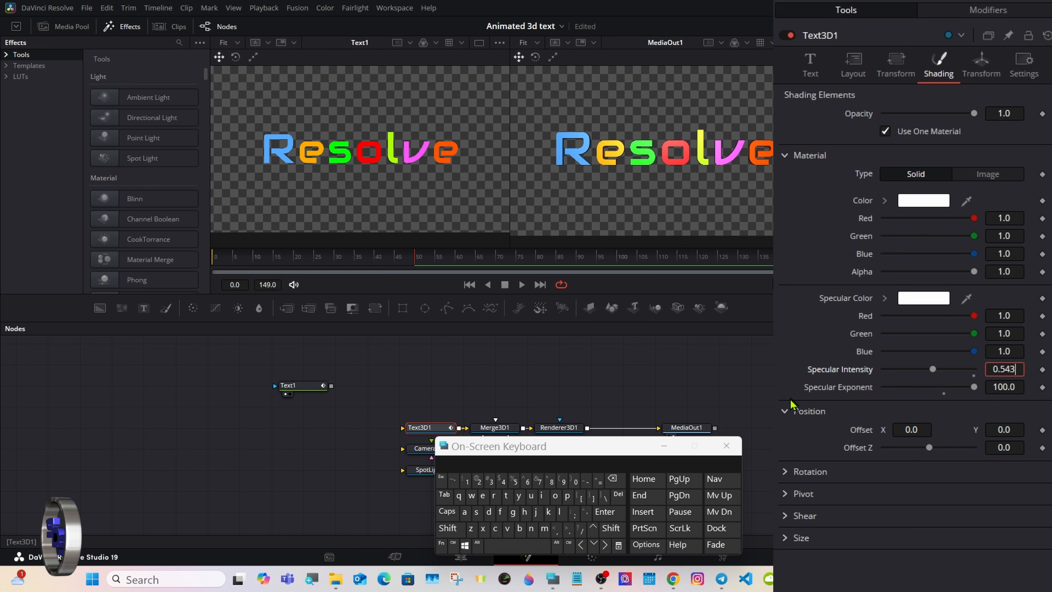
pyautogui.click(612, 478)
pyautogui.click(612, 478)
pyautogui.click(604, 512)
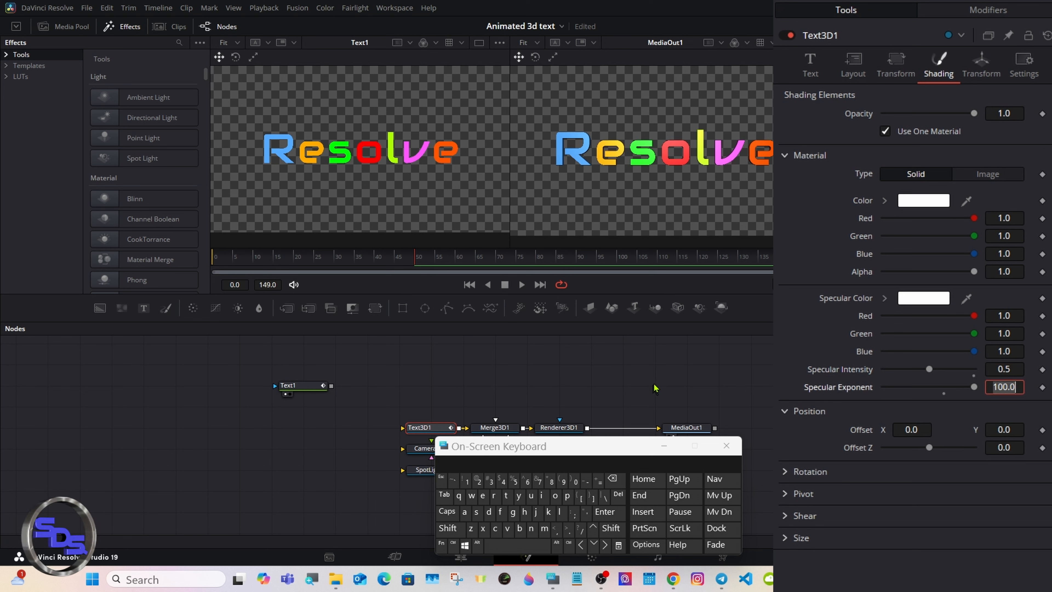
# Step: Select all letters of Text1 at frame 50 and nudge their shading offset to X 0.016, Y 0.005 and rotation to X -36.5, Y 5.2
pyautogui.click(982, 11)
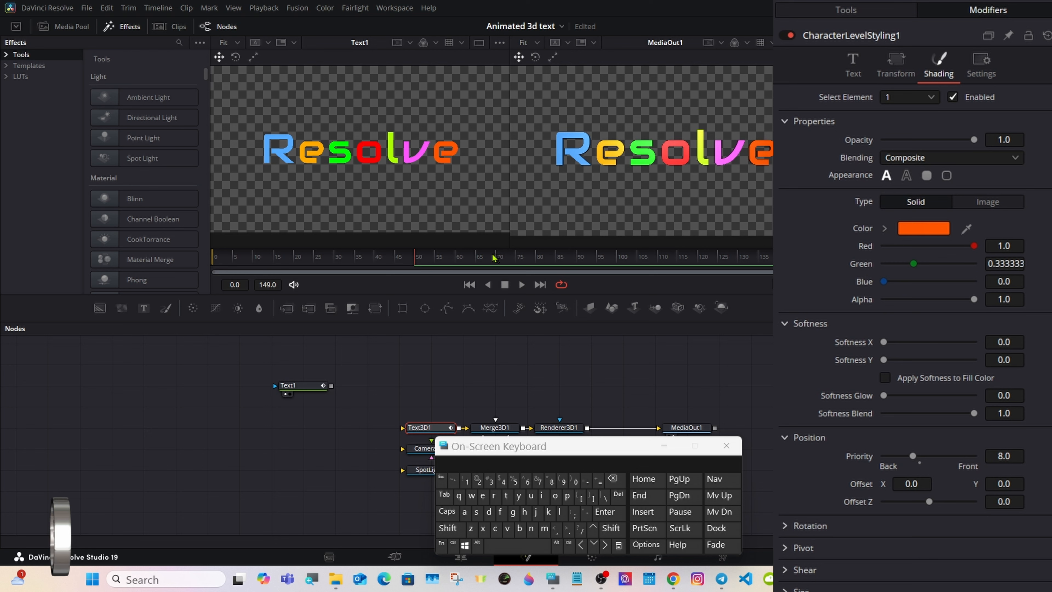
pyautogui.click(313, 389)
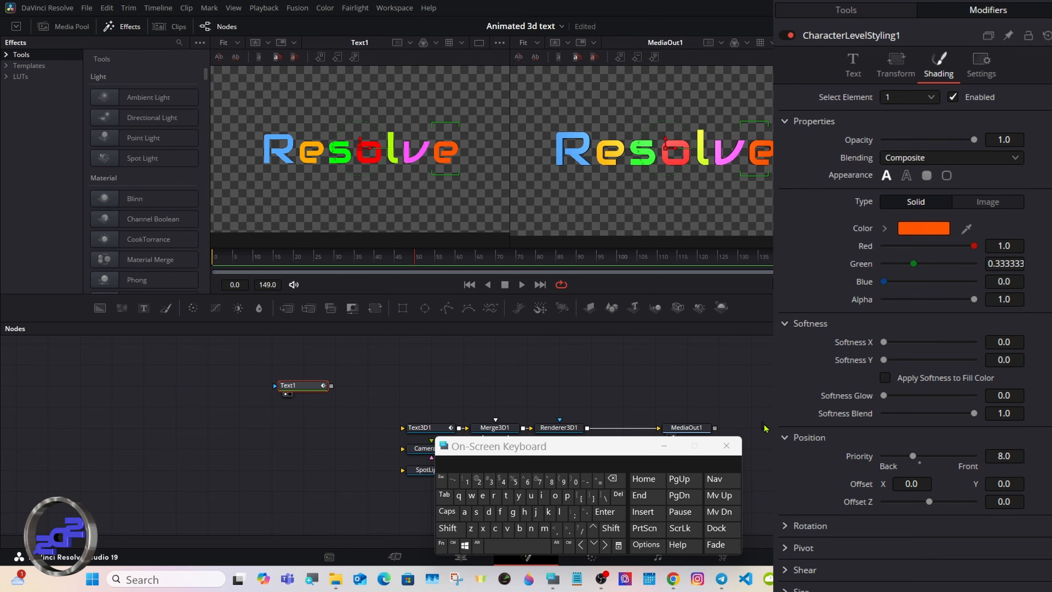
pyautogui.click(785, 527)
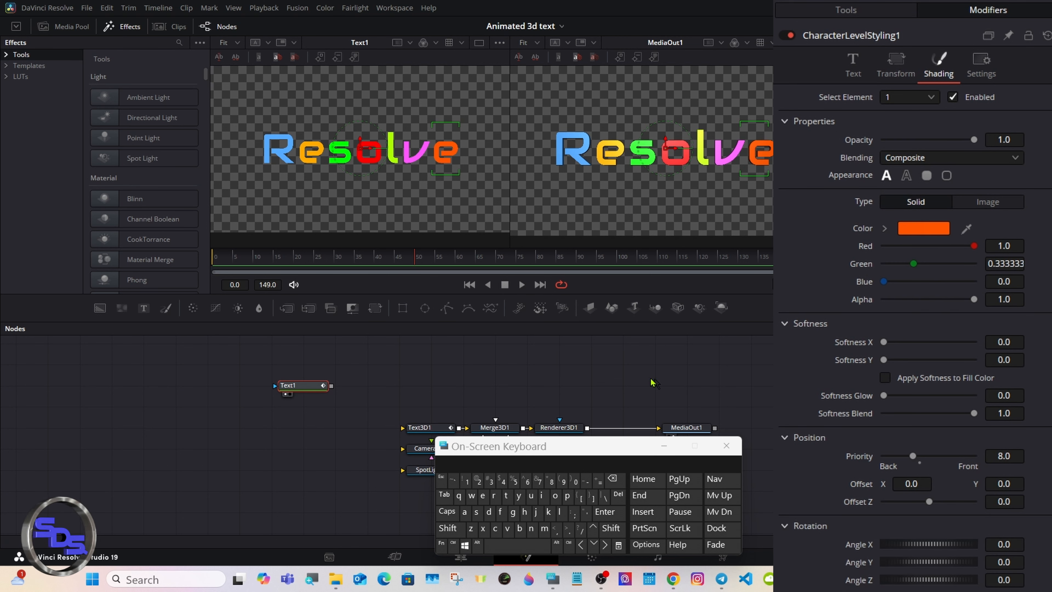
pyautogui.moveTo(234, 109); pyautogui.dragTo(462, 191)
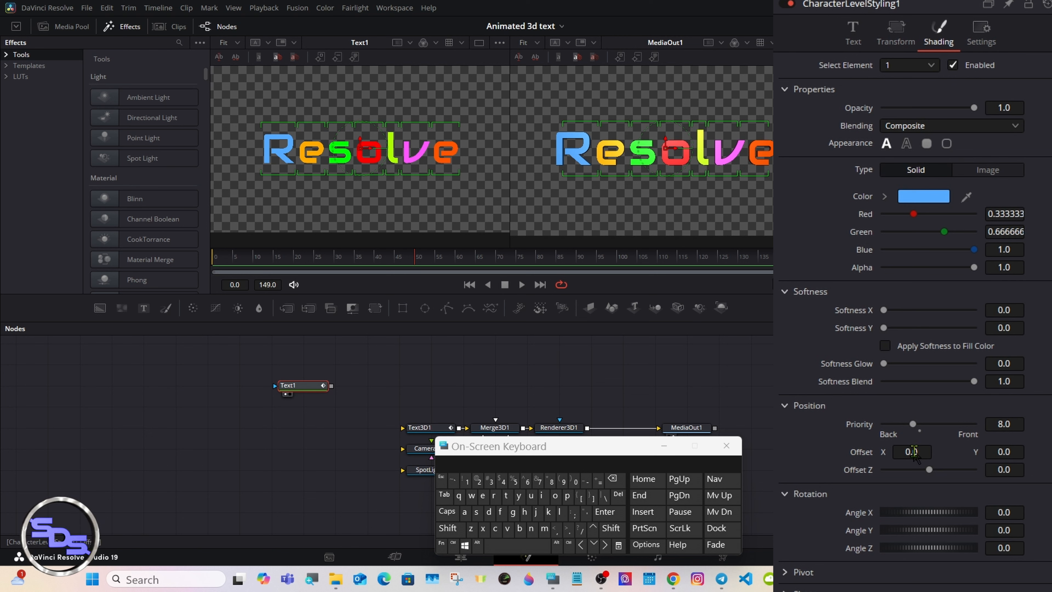
pyautogui.moveTo(914, 453); pyautogui.dragTo(1006, 453)
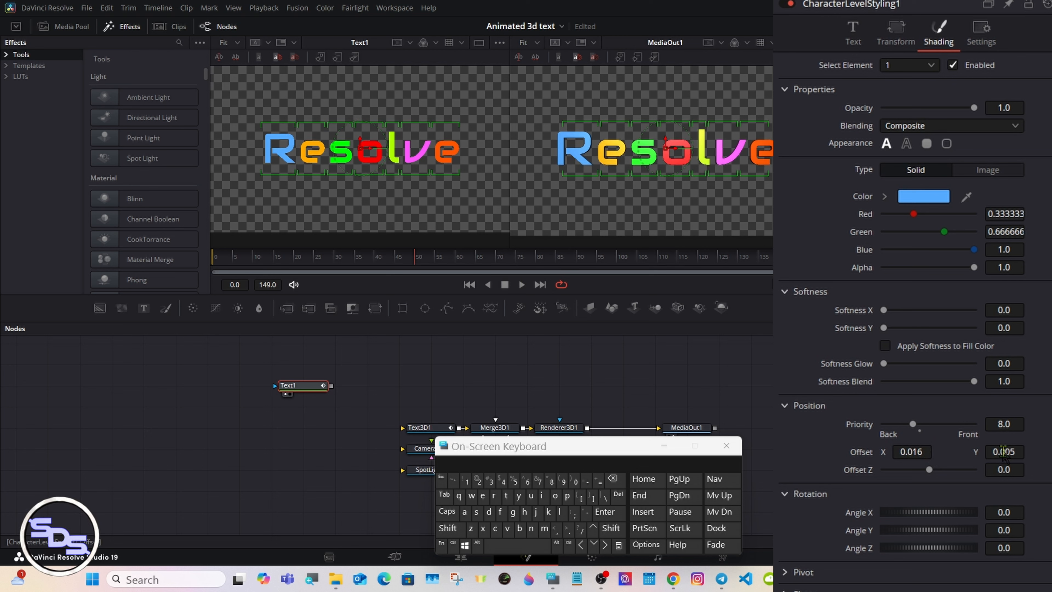
pyautogui.moveTo(964, 512); pyautogui.dragTo(931, 552)
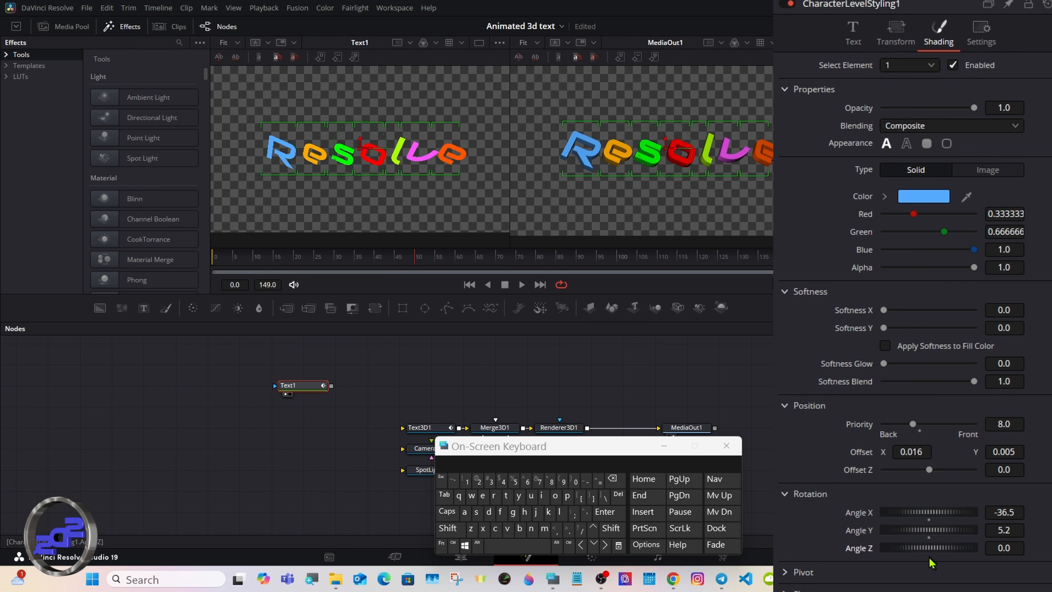
# Step: Reset the shading rotation angles of all the selected letters to 0.0
pyautogui.click(930, 555)
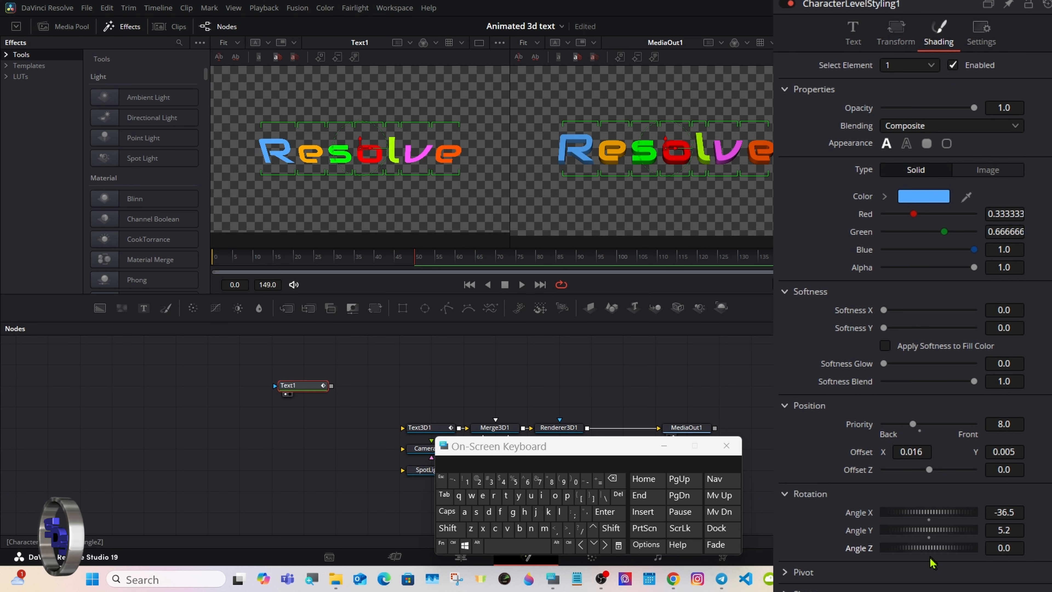
pyautogui.click(929, 537)
pyautogui.click(929, 520)
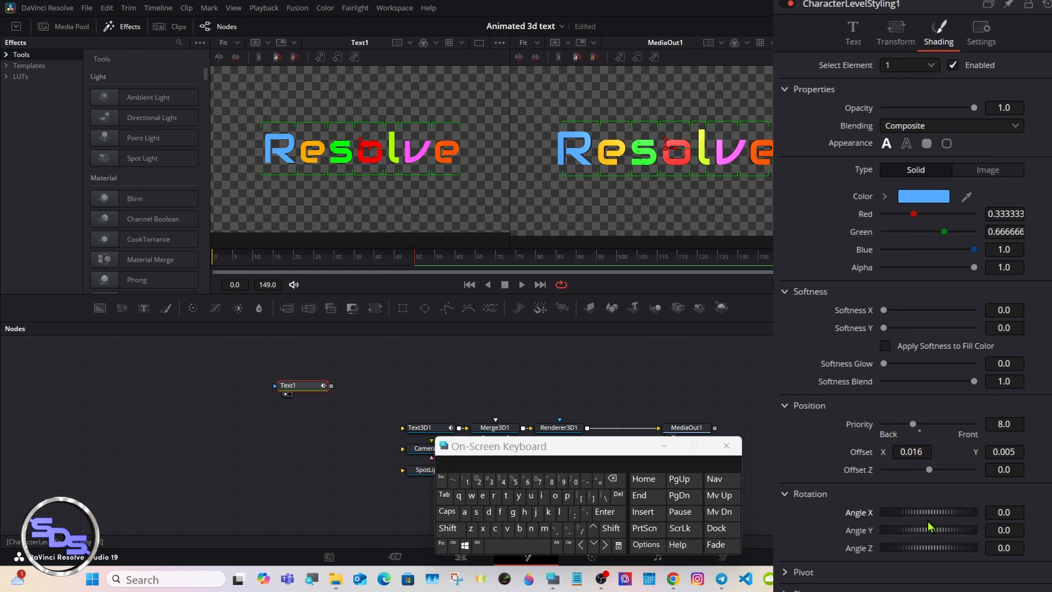
# Step: Set the shading X and Y offsets of all the selected letters to 0
pyautogui.click(922, 452)
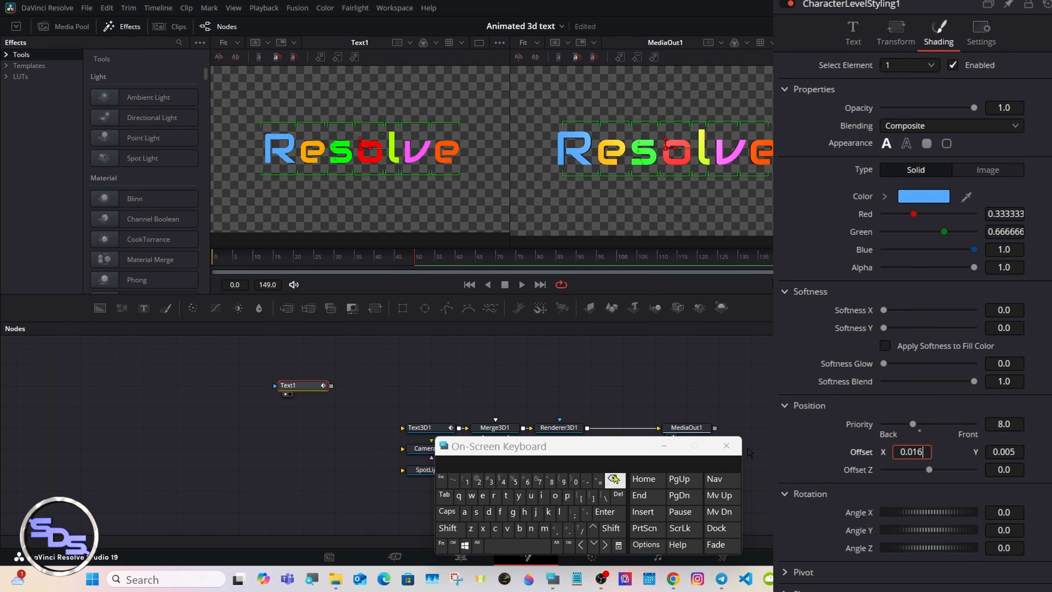
pyautogui.click(613, 480)
pyautogui.click(612, 480)
pyautogui.click(604, 512)
pyautogui.click(575, 481)
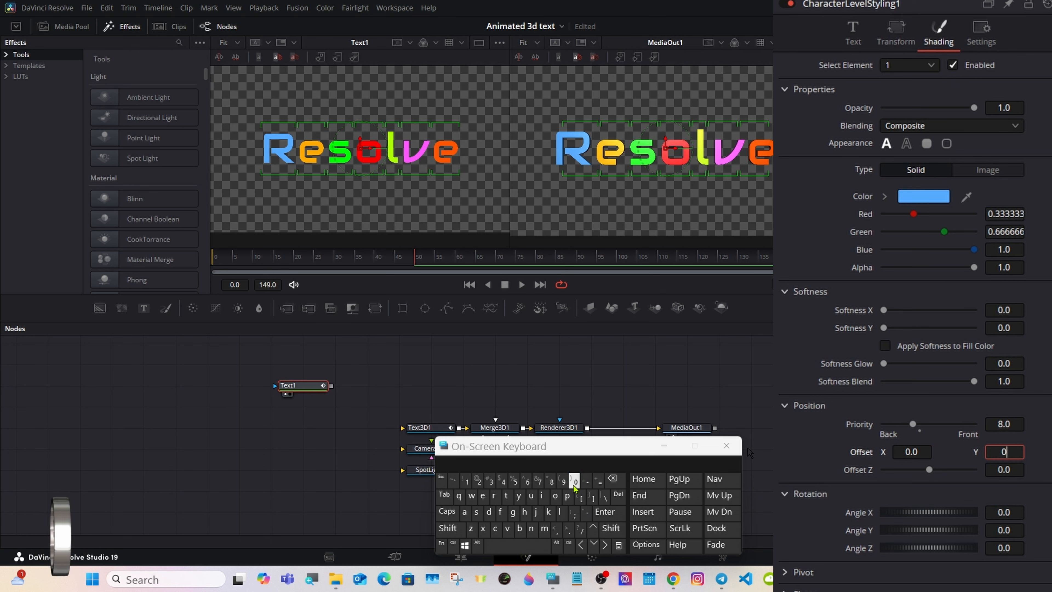
pyautogui.click(604, 513)
pyautogui.click(604, 513)
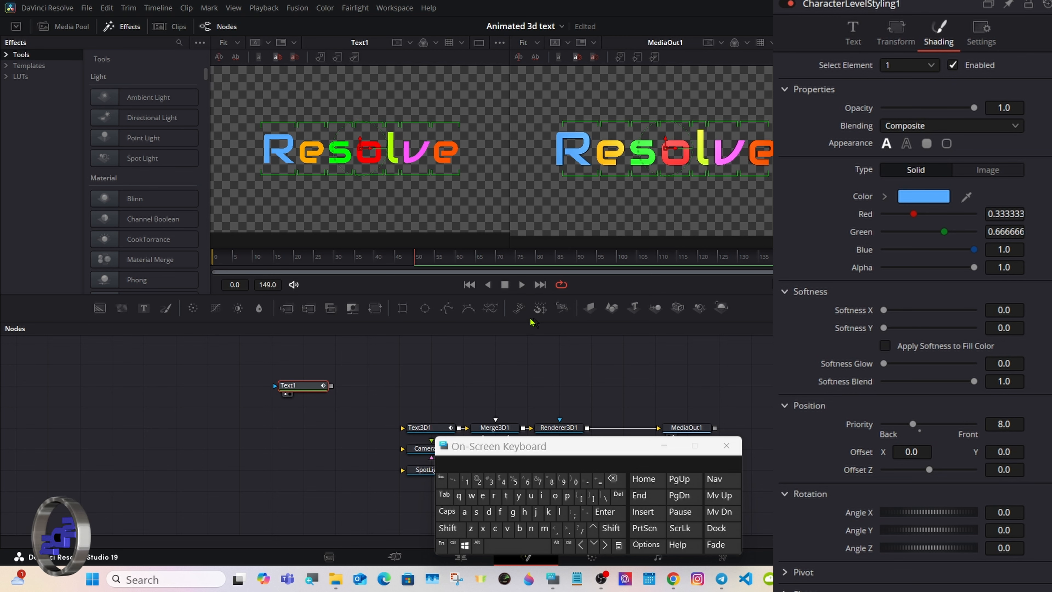
# Step: At frame 0, move the letter R out of frame with offset X -1.607, Y 0.349 and rotate it to Angle Y 140.9, Z 263.5
pyautogui.moveTo(414, 265); pyautogui.dragTo(210, 265)
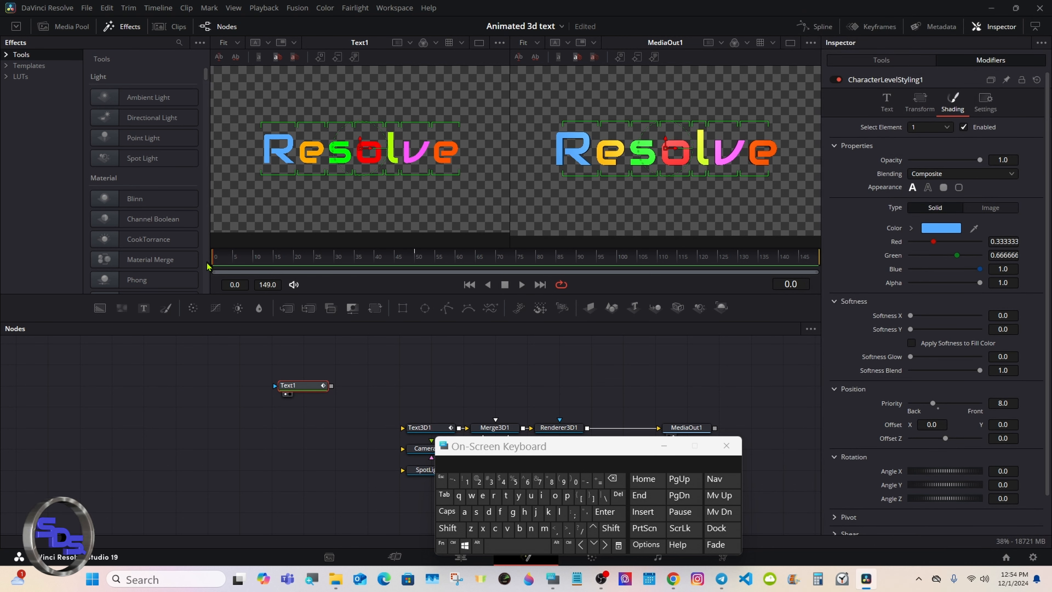
pyautogui.click(388, 200)
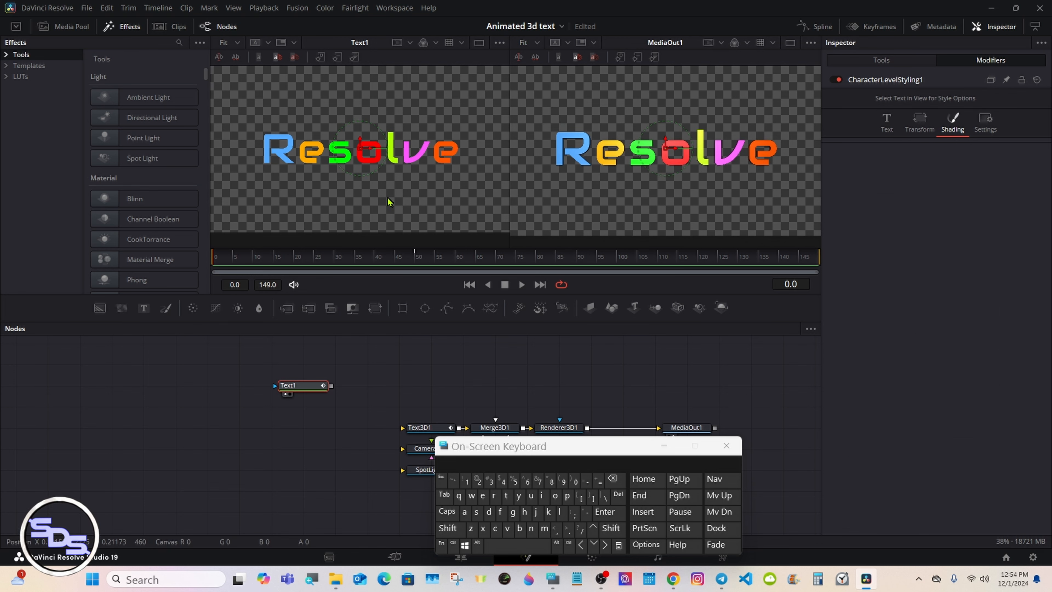
pyautogui.click(266, 153)
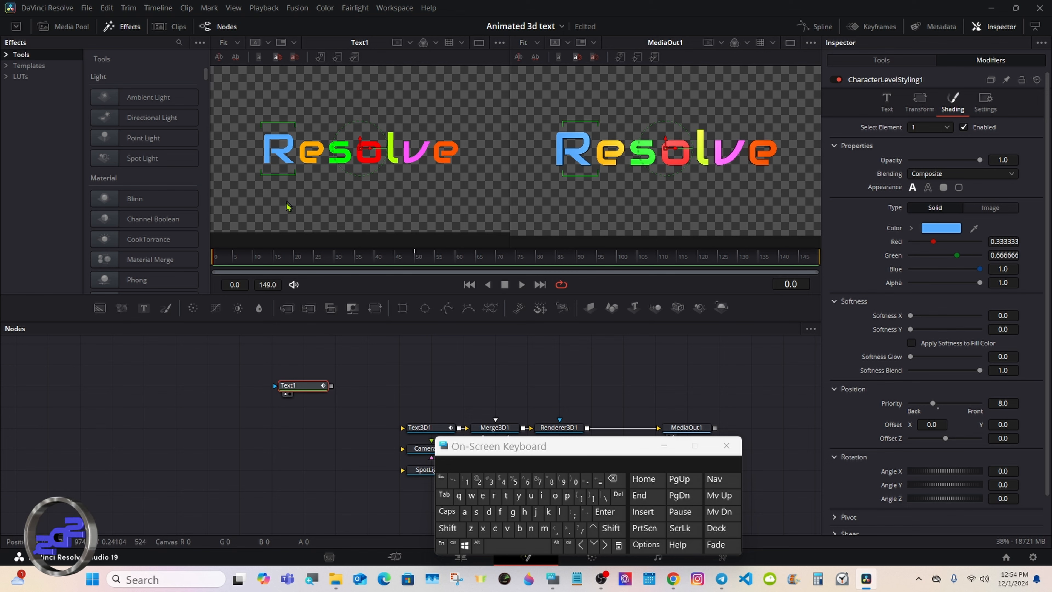
pyautogui.moveTo(942, 424); pyautogui.dragTo(937, 423)
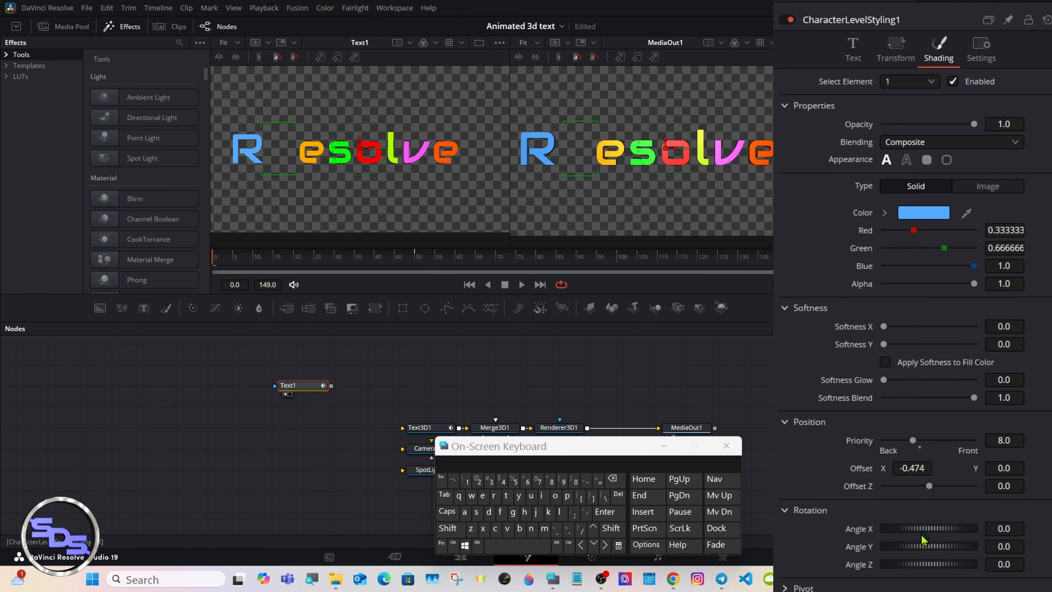
pyautogui.moveTo(927, 547); pyautogui.dragTo(937, 543)
pyautogui.moveTo(916, 472); pyautogui.dragTo(869, 441)
pyautogui.moveTo(990, 467); pyautogui.dragTo(956, 476)
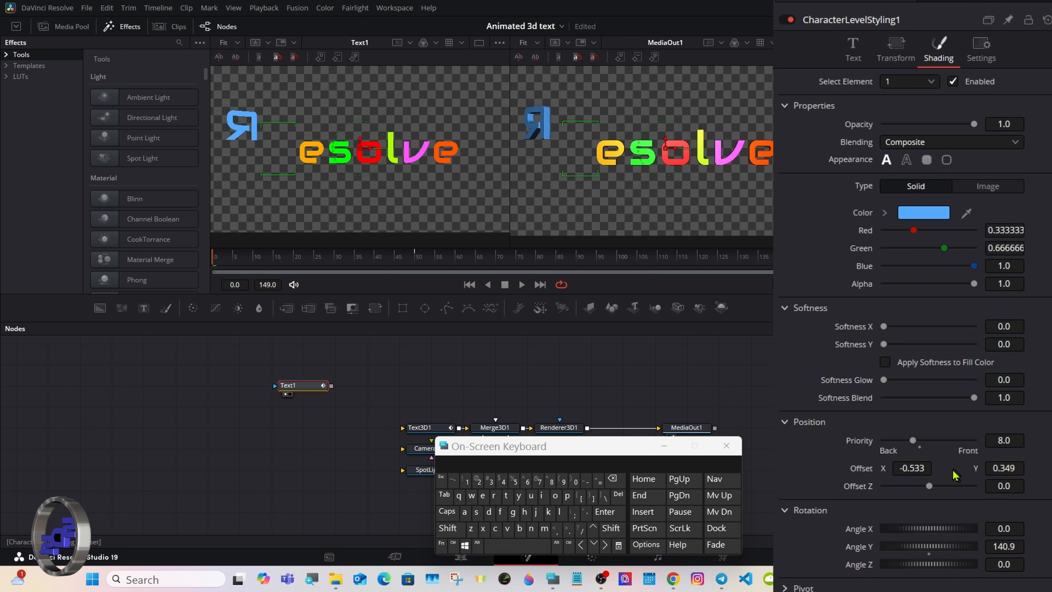
pyautogui.moveTo(927, 565); pyautogui.dragTo(973, 570)
pyautogui.moveTo(926, 470); pyautogui.dragTo(517, 332)
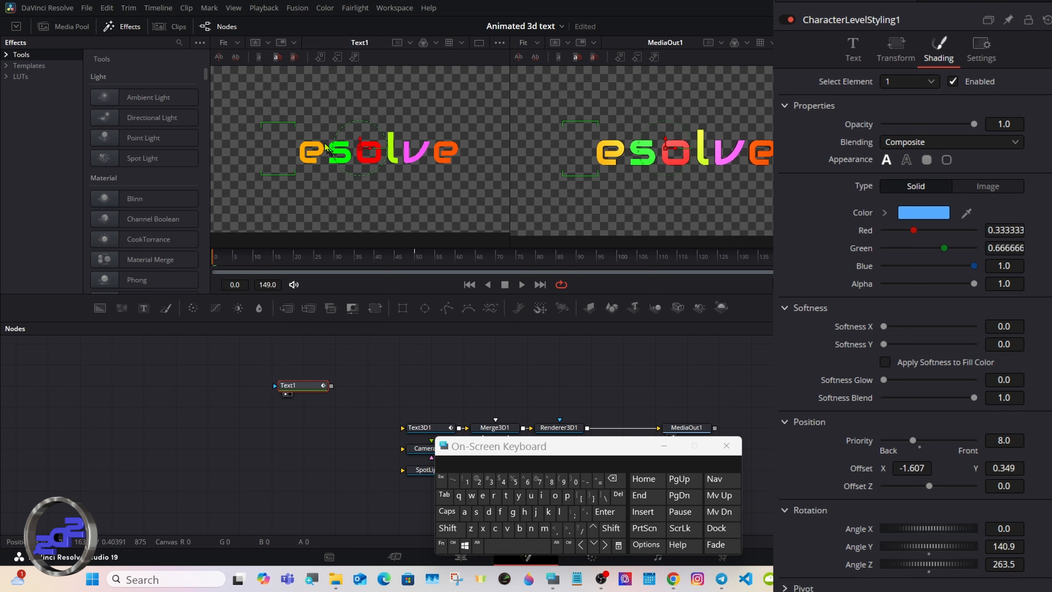
# Step: Move the first letter e above the frame with offset Y 1.713 and rotate it to Angle X 122.6, Y 566.1, Z 240.0
pyautogui.click(327, 150)
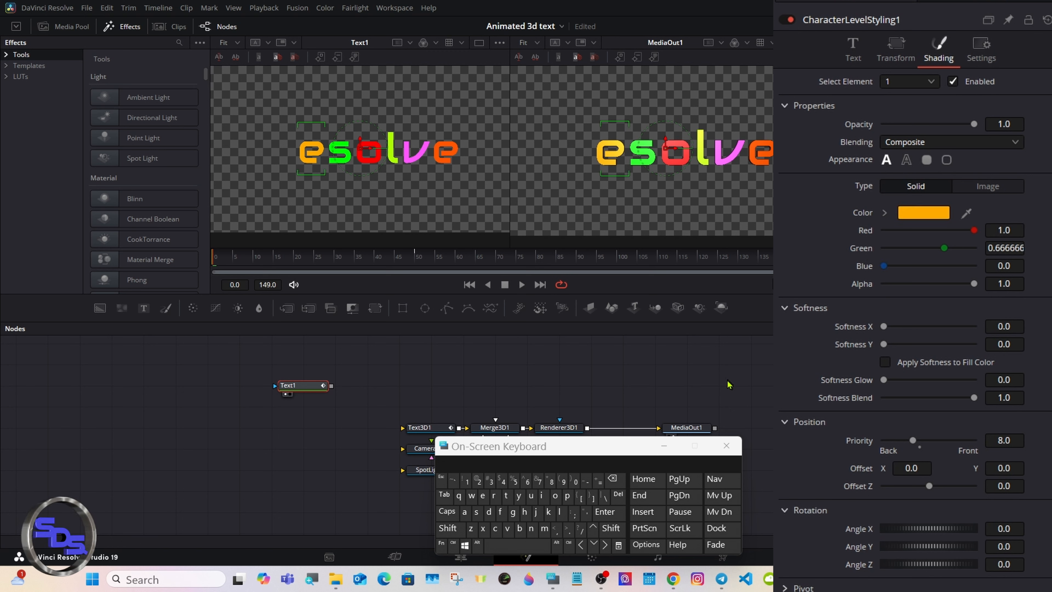
pyautogui.moveTo(990, 469); pyautogui.dragTo(997, 468)
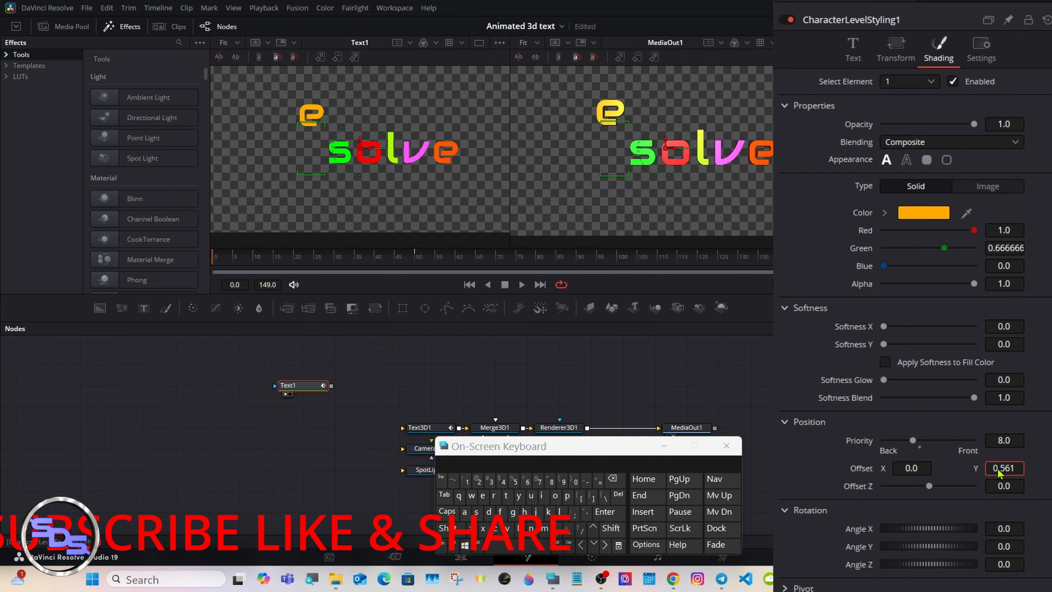
pyautogui.moveTo(911, 565); pyautogui.dragTo(982, 563)
pyautogui.moveTo(892, 547); pyautogui.dragTo(993, 546)
pyautogui.moveTo(935, 531); pyautogui.dragTo(969, 517)
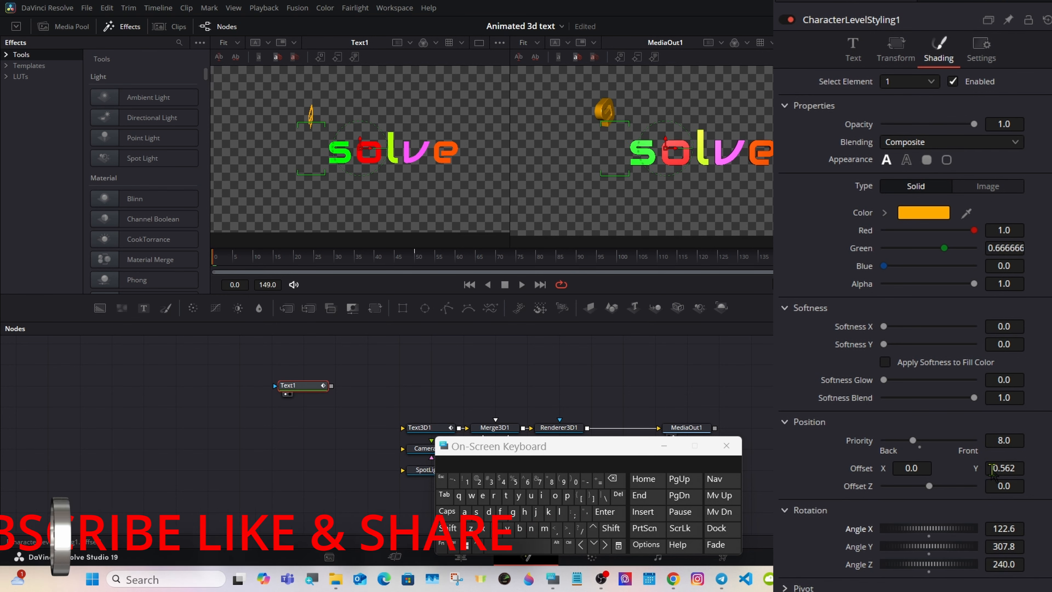
pyautogui.moveTo(1011, 469); pyautogui.dragTo(1043, 469)
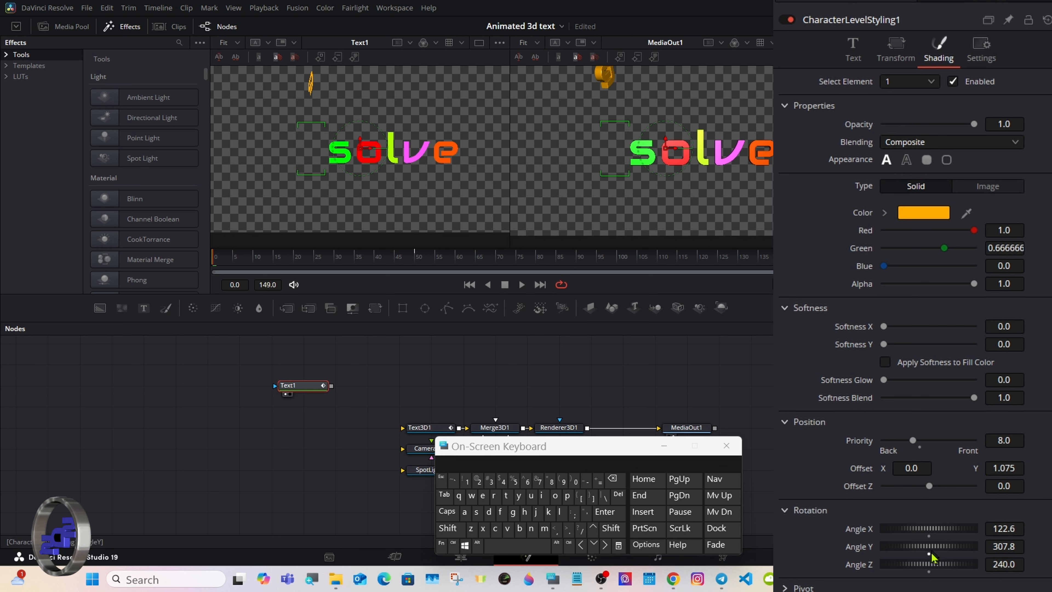
pyautogui.moveTo(929, 549); pyautogui.dragTo(1005, 546)
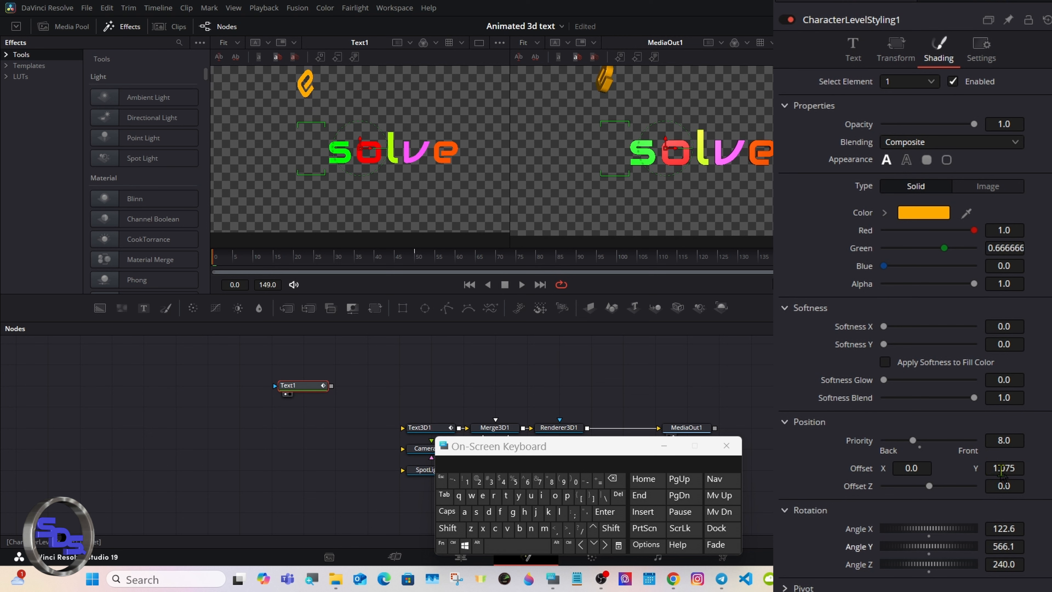
pyautogui.moveTo(1000, 468); pyautogui.dragTo(1013, 468)
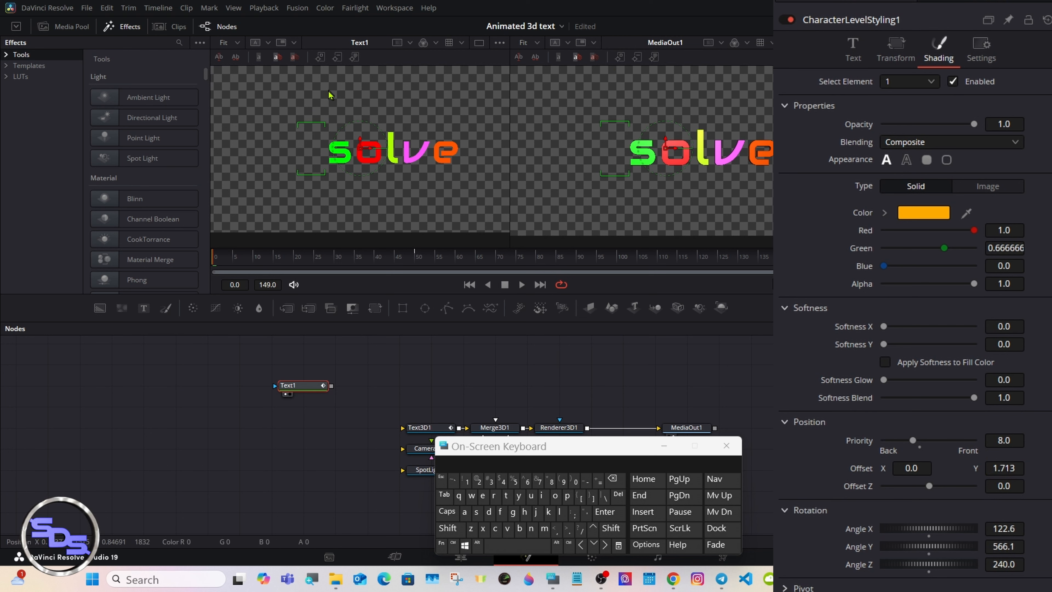
# Step: Move the letter s below the frame with offset X -0.846, Y -1.51 and rotate it to Angle Y -260.9, Z -354.8
pyautogui.moveTo(336, 92); pyautogui.dragTo(344, 170)
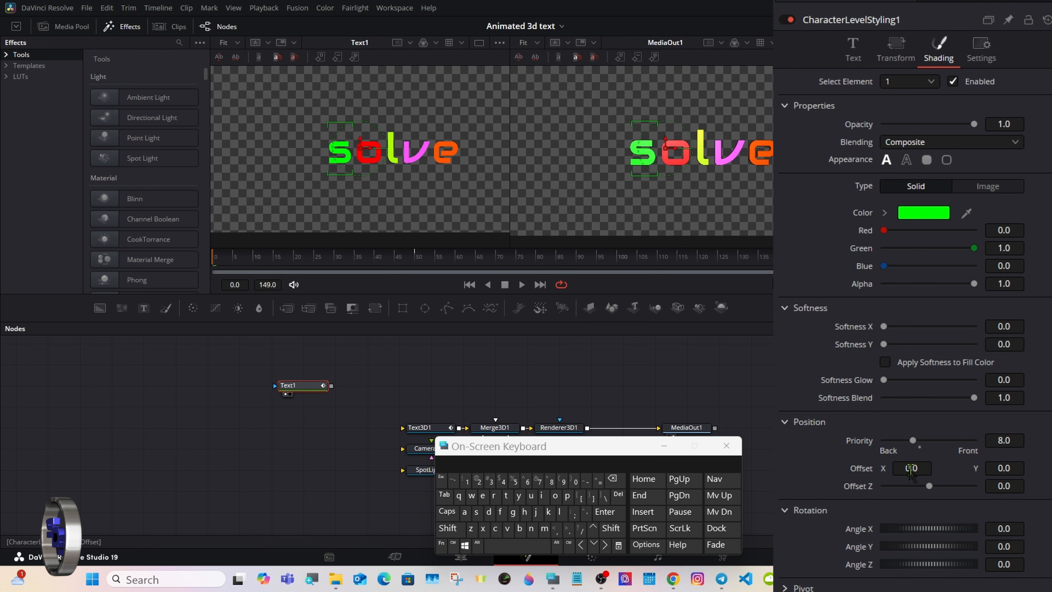
pyautogui.moveTo(1004, 468); pyautogui.dragTo(986, 467)
pyautogui.moveTo(936, 546); pyautogui.dragTo(910, 551)
pyautogui.moveTo(1004, 467); pyautogui.dragTo(986, 468)
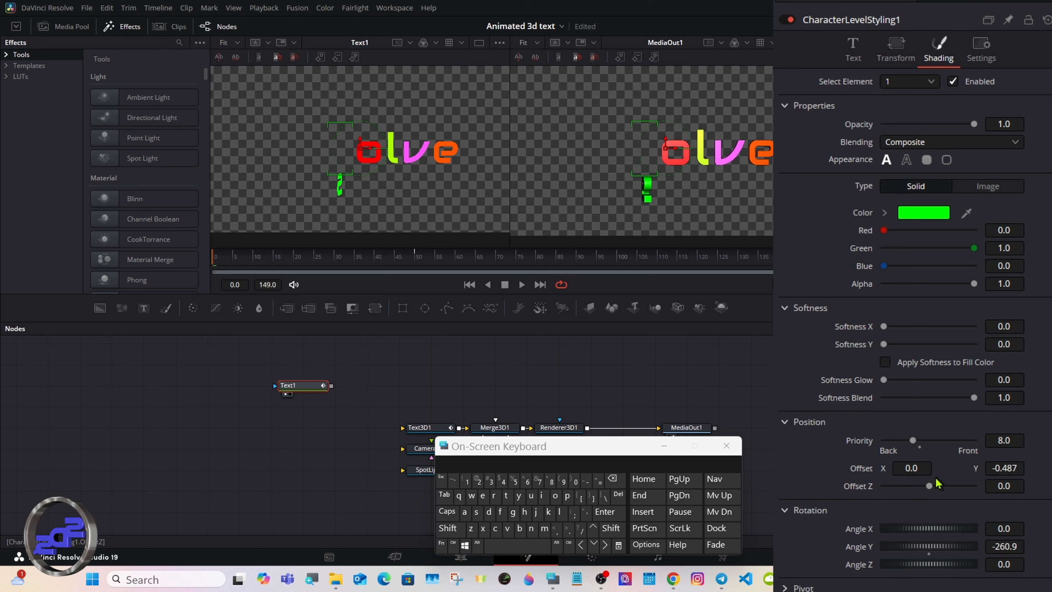
pyautogui.moveTo(913, 468); pyautogui.dragTo(892, 468)
pyautogui.moveTo(932, 564); pyautogui.dragTo(895, 567)
pyautogui.moveTo(1004, 468); pyautogui.dragTo(995, 468)
pyautogui.moveTo(911, 468); pyautogui.dragTo(898, 468)
pyautogui.moveTo(1004, 468); pyautogui.dragTo(971, 468)
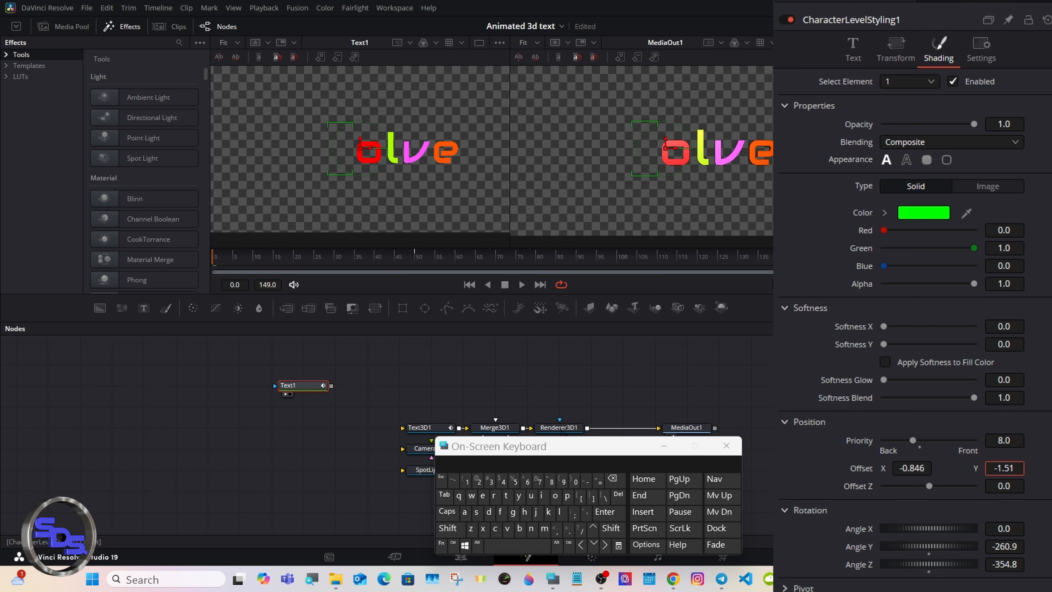
# Step: Move the red letter o up and out of frame and rotate it on all three axes, with Angle Y 347.0
pyautogui.moveTo(352, 128); pyautogui.dragTo(378, 170)
pyautogui.moveTo(1001, 468); pyautogui.dragTo(1024, 468)
pyautogui.moveTo(948, 547); pyautogui.dragTo(984, 546)
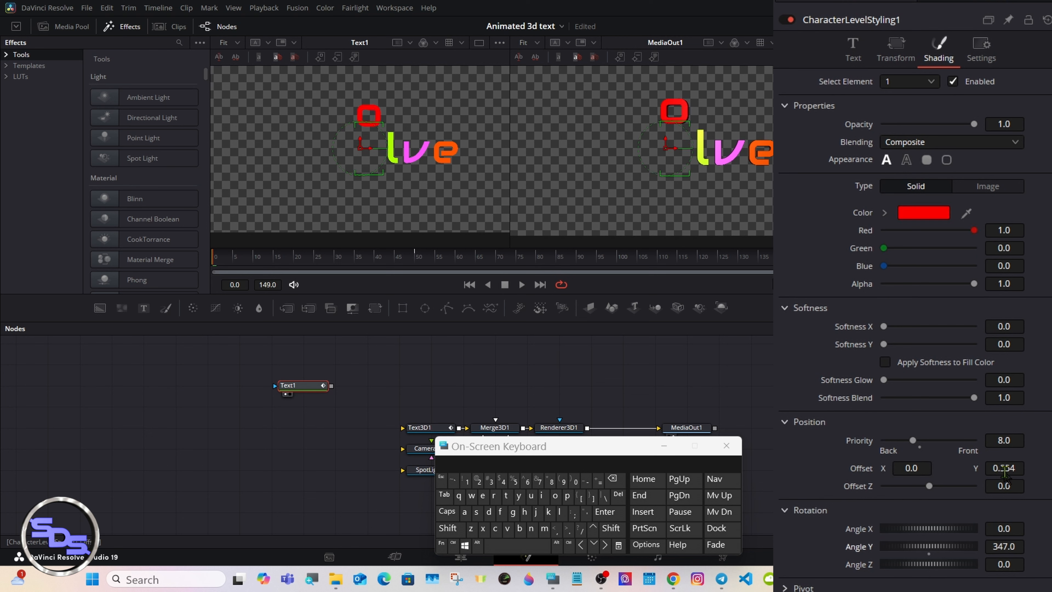
pyautogui.moveTo(1004, 468); pyautogui.dragTo(1010, 468)
pyautogui.moveTo(924, 468); pyautogui.dragTo(899, 468)
pyautogui.moveTo(913, 564); pyautogui.dragTo(1002, 564)
pyautogui.moveTo(995, 468); pyautogui.dragTo(1007, 468)
pyautogui.moveTo(922, 468); pyautogui.dragTo(896, 468)
pyautogui.moveTo(929, 529)
pyautogui.mouseDown()
pyautogui.moveTo(939, 531)
pyautogui.moveTo(908, 530)
pyautogui.mouseUp()
pyautogui.moveTo(1004, 467); pyautogui.dragTo(1050, 468)
# Step: Move the letter l below the frame and to the right with its X and Y offsets, rotating it around Y and Z
pyautogui.moveTo(385, 121); pyautogui.dragTo(402, 169)
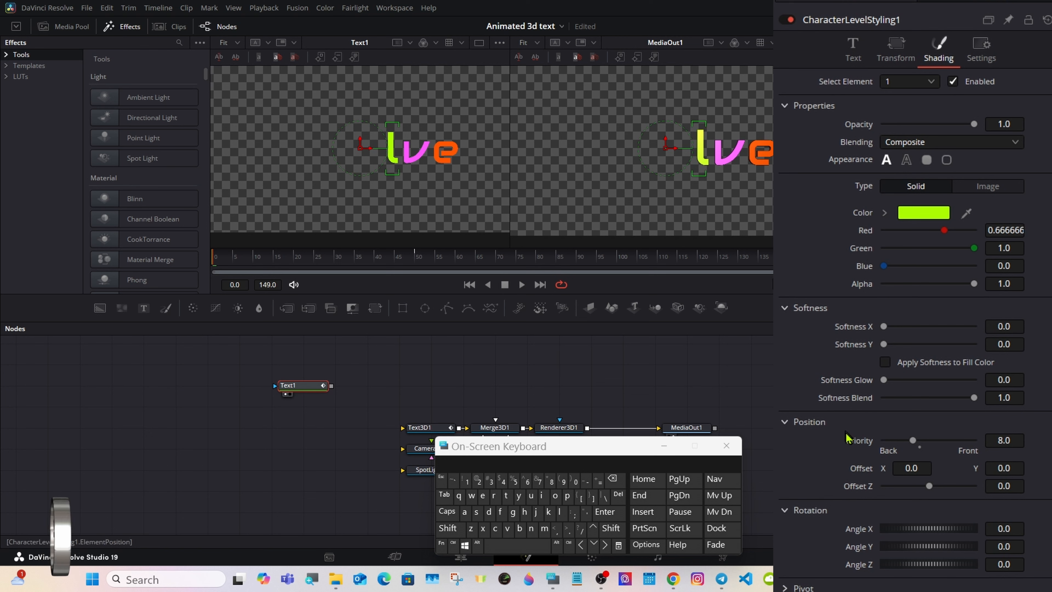
pyautogui.moveTo(1004, 468); pyautogui.dragTo(982, 468)
pyautogui.moveTo(947, 565); pyautogui.dragTo(1014, 565)
pyautogui.moveTo(1004, 469); pyautogui.dragTo(984, 474)
pyautogui.moveTo(911, 468); pyautogui.dragTo(932, 468)
pyautogui.moveTo(921, 546); pyautogui.dragTo(993, 546)
pyautogui.moveTo(996, 467); pyautogui.dragTo(866, 471)
pyautogui.moveTo(911, 468); pyautogui.dragTo(938, 468)
pyautogui.moveTo(1004, 468); pyautogui.dragTo(922, 468)
# Step: Move the letter v up and to the right out of frame, rotating it around Y and Z
pyautogui.click(415, 151)
pyautogui.moveTo(1003, 467); pyautogui.dragTo(1027, 468)
pyautogui.moveTo(917, 546); pyautogui.dragTo(965, 546)
pyautogui.moveTo(931, 564); pyautogui.dragTo(1023, 571)
pyautogui.moveTo(1003, 468); pyautogui.dragTo(1033, 468)
pyautogui.moveTo(911, 467); pyautogui.dragTo(985, 468)
# Step: Move the final letter e out of frame to the lower right with offset Y -1.288 and rotate it to Angle X 135.7, Y -341.7, Z -313.0
pyautogui.click(445, 152)
pyautogui.moveTo(932, 546); pyautogui.dragTo(791, 553)
pyautogui.moveTo(911, 468); pyautogui.dragTo(925, 468)
pyautogui.moveTo(1003, 468); pyautogui.dragTo(986, 468)
pyautogui.moveTo(969, 564); pyautogui.dragTo(841, 564)
pyautogui.moveTo(921, 528); pyautogui.dragTo(977, 534)
pyautogui.moveTo(1013, 468); pyautogui.dragTo(1008, 468)
pyautogui.moveTo(911, 467); pyautogui.dragTo(923, 468)
pyautogui.moveTo(1003, 468)
pyautogui.mouseDown()
pyautogui.moveTo(988, 468)
pyautogui.moveTo(1007, 468)
pyautogui.mouseUp()
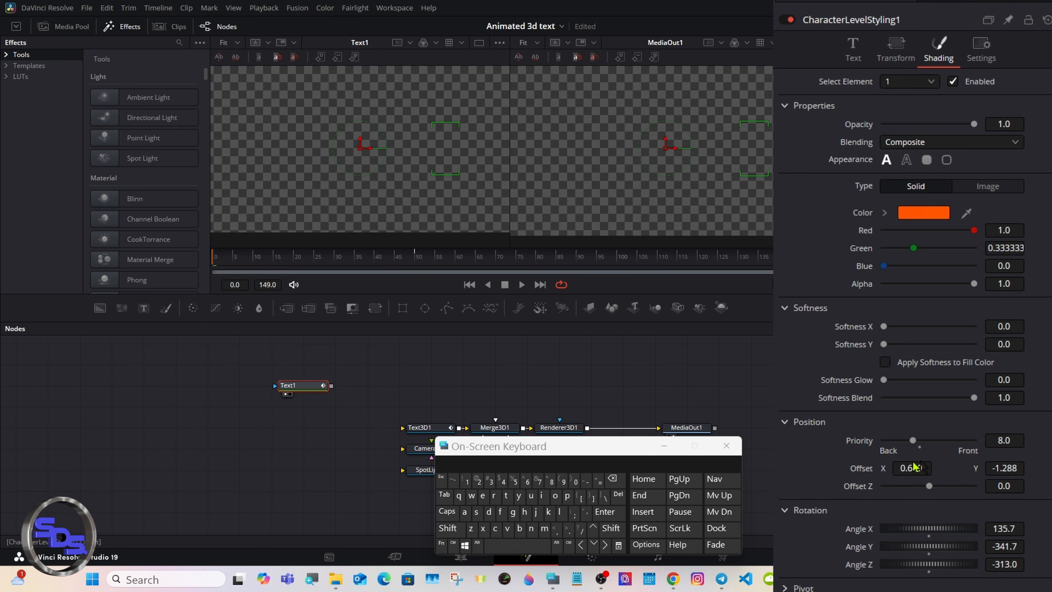
# Step: Scrub the timeline from frame 0 to frame 50 to preview the letters assembling
pyautogui.moveTo(215, 261); pyautogui.dragTo(420, 264)
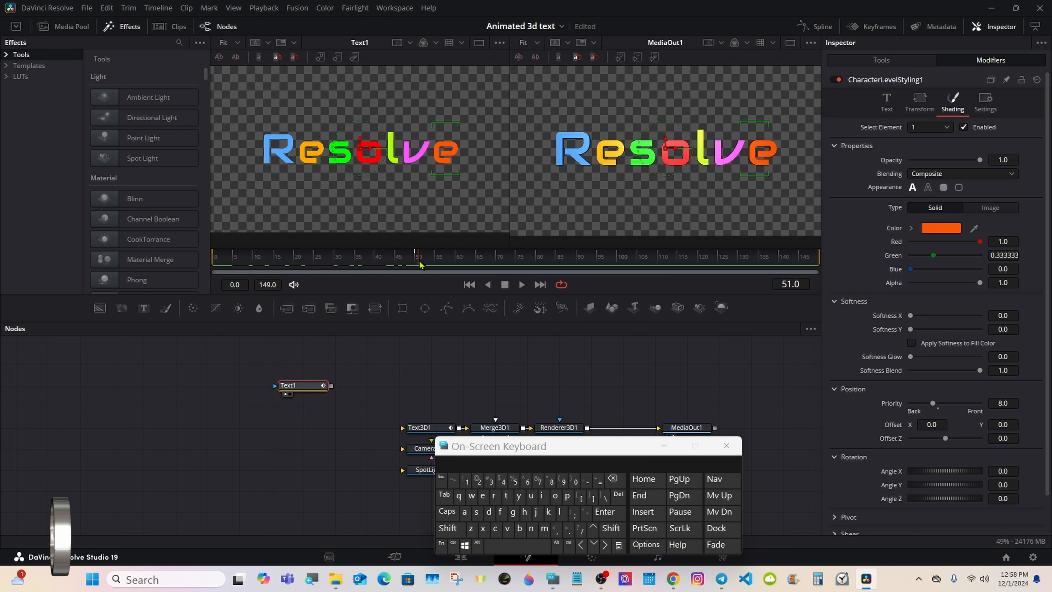
pyautogui.moveTo(420, 264)
pyautogui.mouseDown()
pyautogui.moveTo(348, 262)
pyautogui.moveTo(419, 263)
pyautogui.mouseUp()
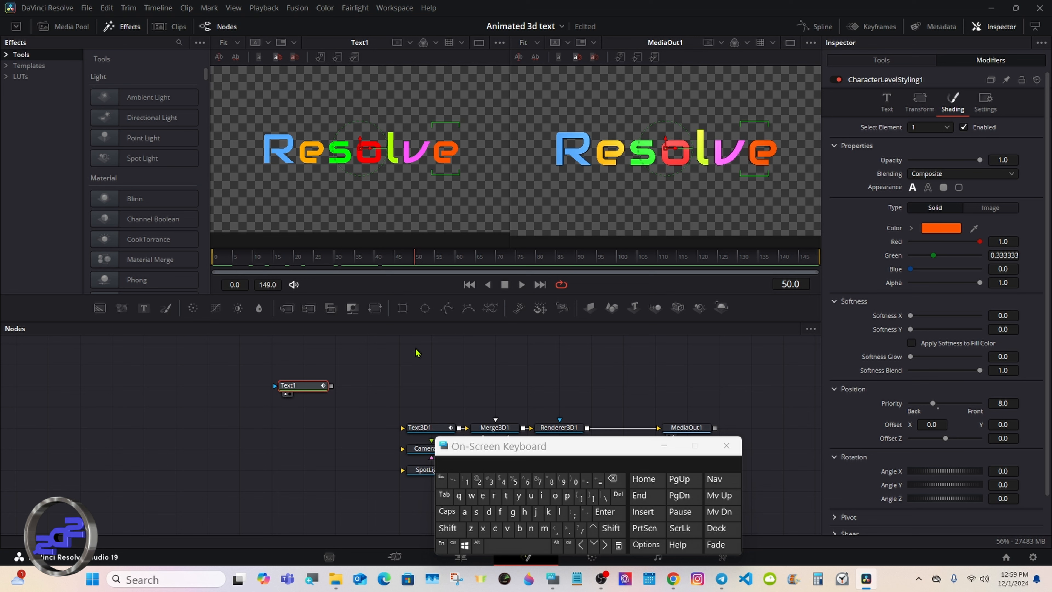
pyautogui.moveTo(414, 266)
pyautogui.mouseDown()
pyautogui.moveTo(563, 259)
pyautogui.moveTo(389, 260)
pyautogui.moveTo(418, 265)
pyautogui.mouseUp()
# Step: Open the Keyframes editor, expand the Text1 track, and fit its 0 to 149 range in view
pyautogui.moveTo(507, 456); pyautogui.dragTo(261, 454)
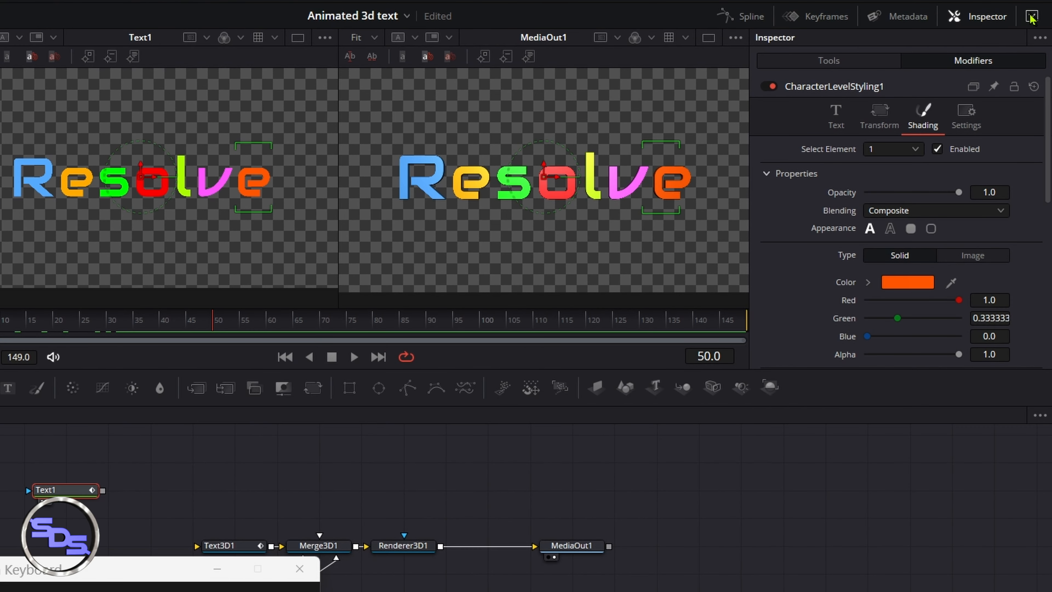
pyautogui.click(835, 19)
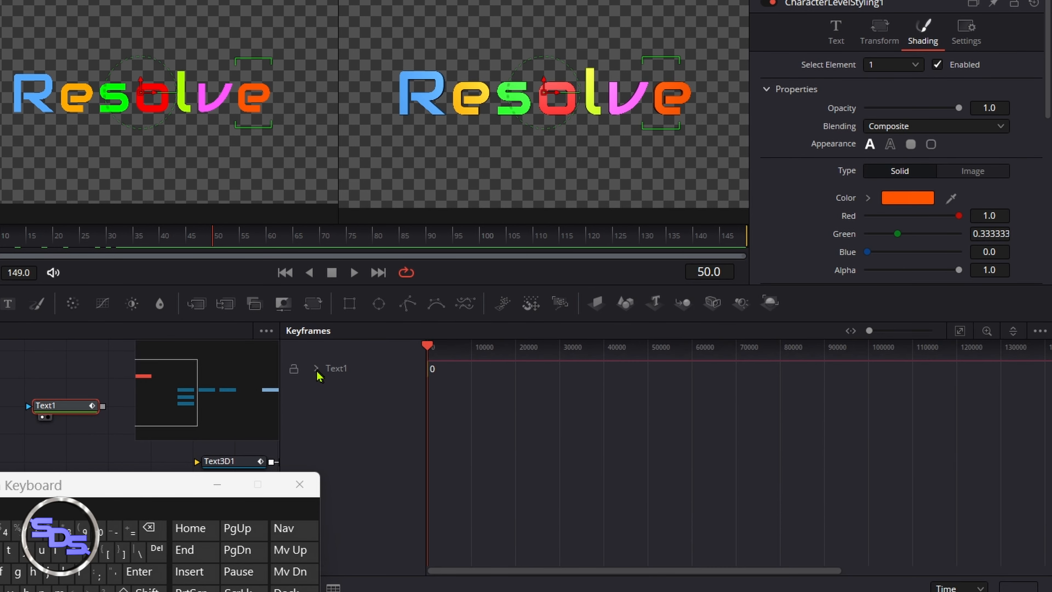
pyautogui.click(317, 453)
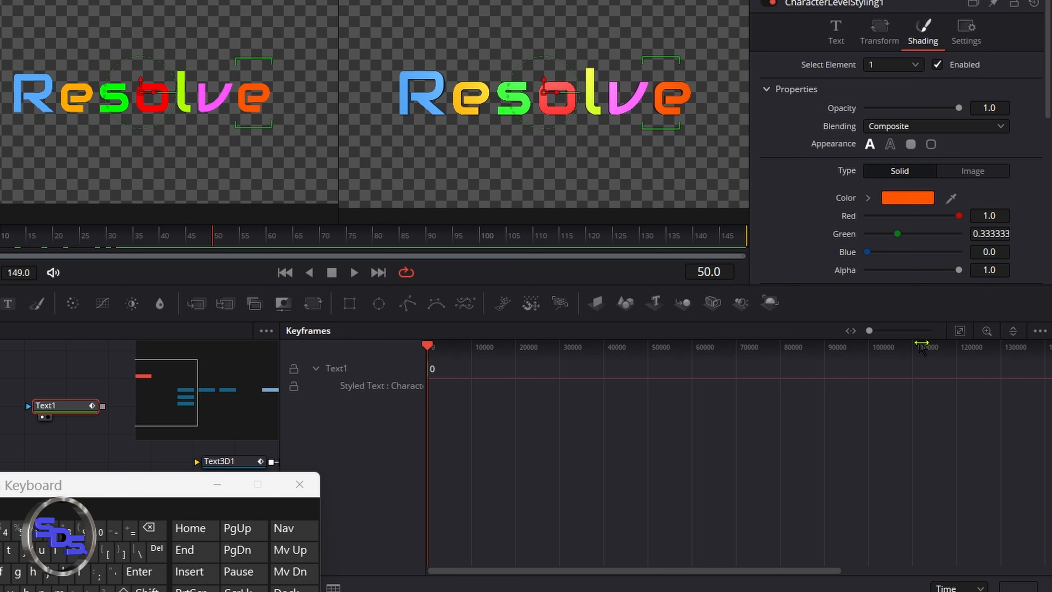
pyautogui.click(960, 334)
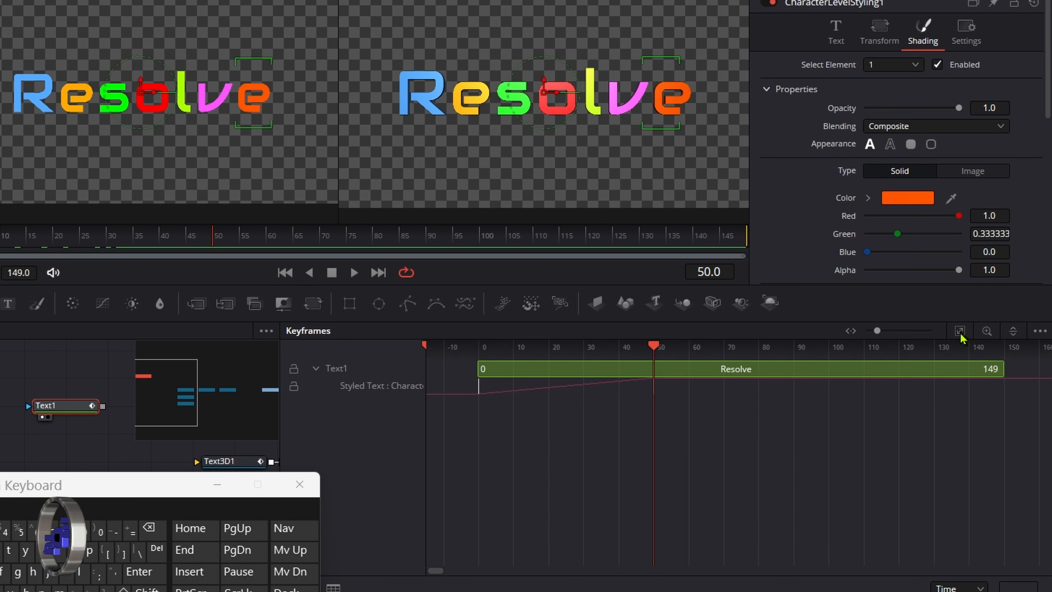
# Step: Select both Styled Text keyframes of Text1, at frames 0 and 50, and copy their points
pyautogui.click(1042, 337)
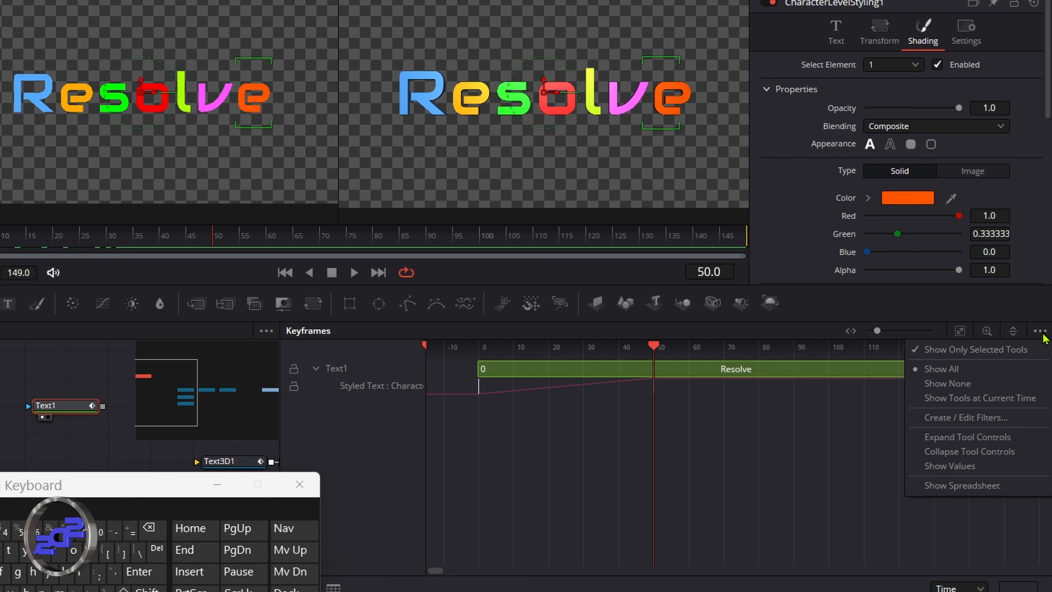
pyautogui.click(581, 407)
pyautogui.click(308, 273)
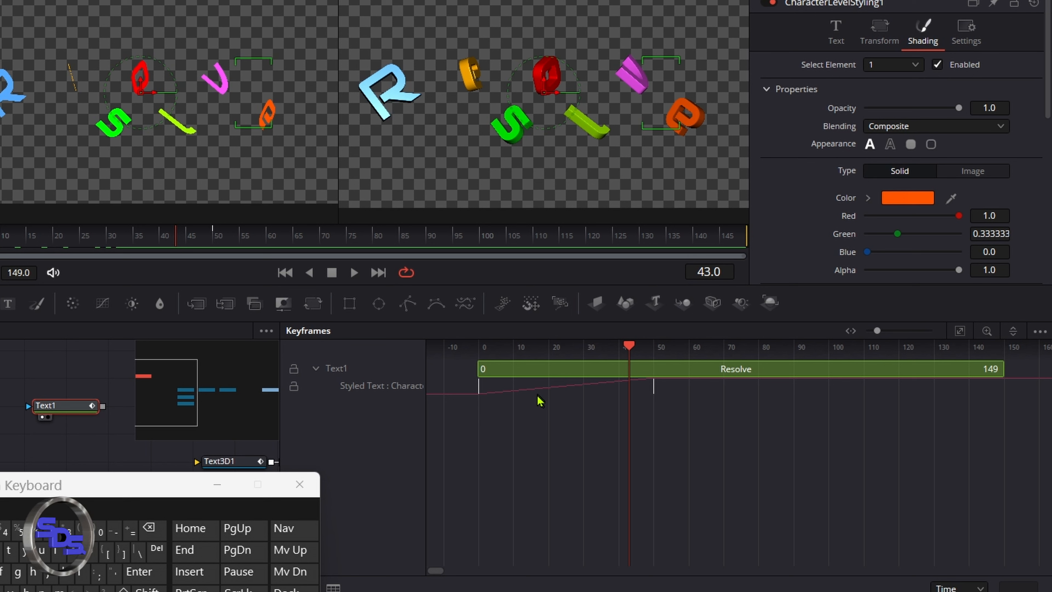
pyautogui.moveTo(450, 418); pyautogui.dragTo(655, 390)
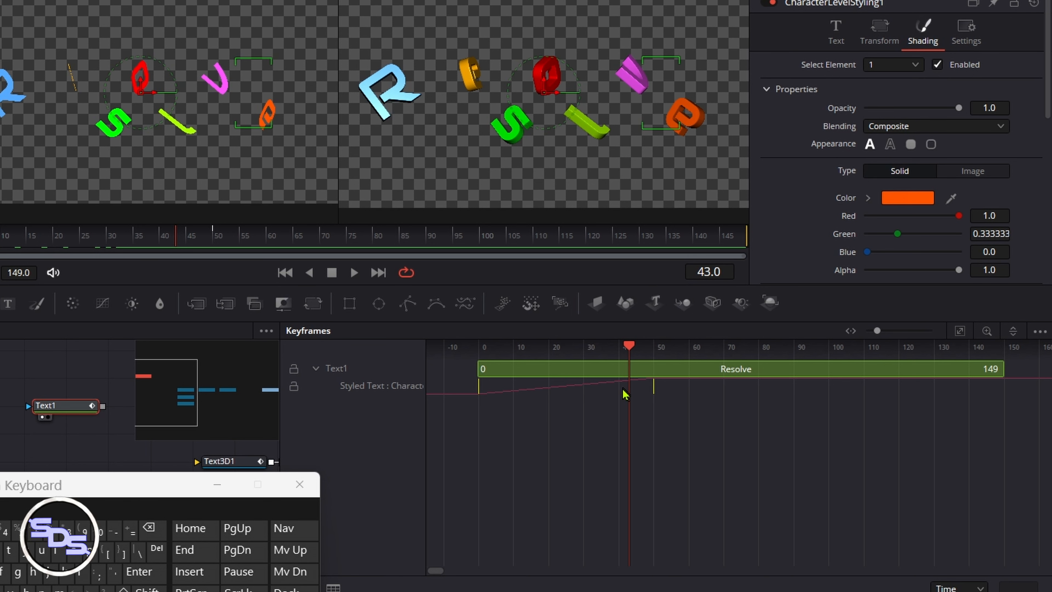
pyautogui.rightClick(584, 394)
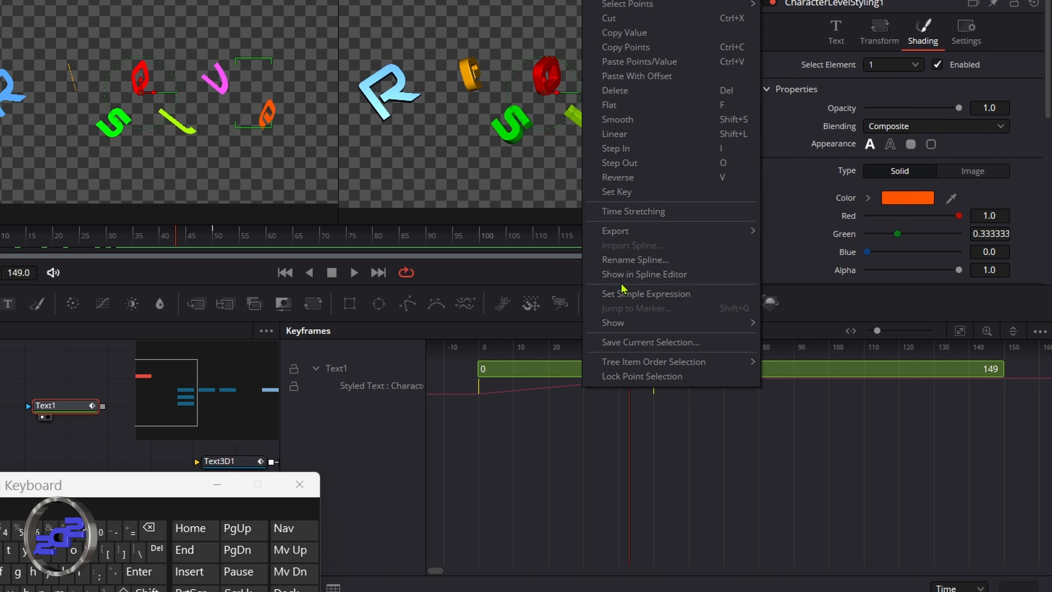
pyautogui.click(633, 48)
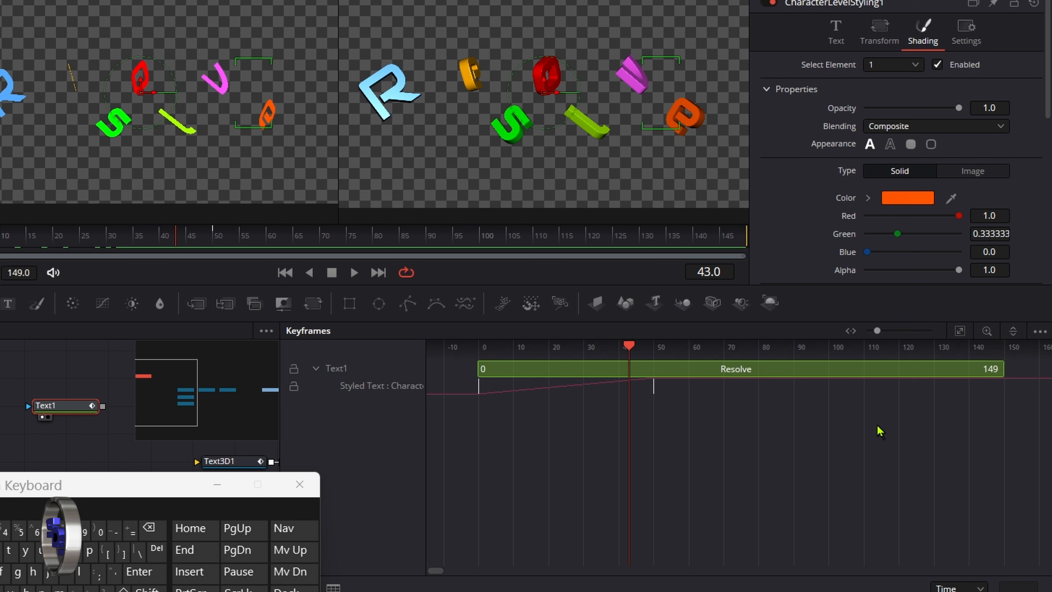
# Step: Paste the copied points onto the Styled Text track at about frame 105
pyautogui.click(871, 385)
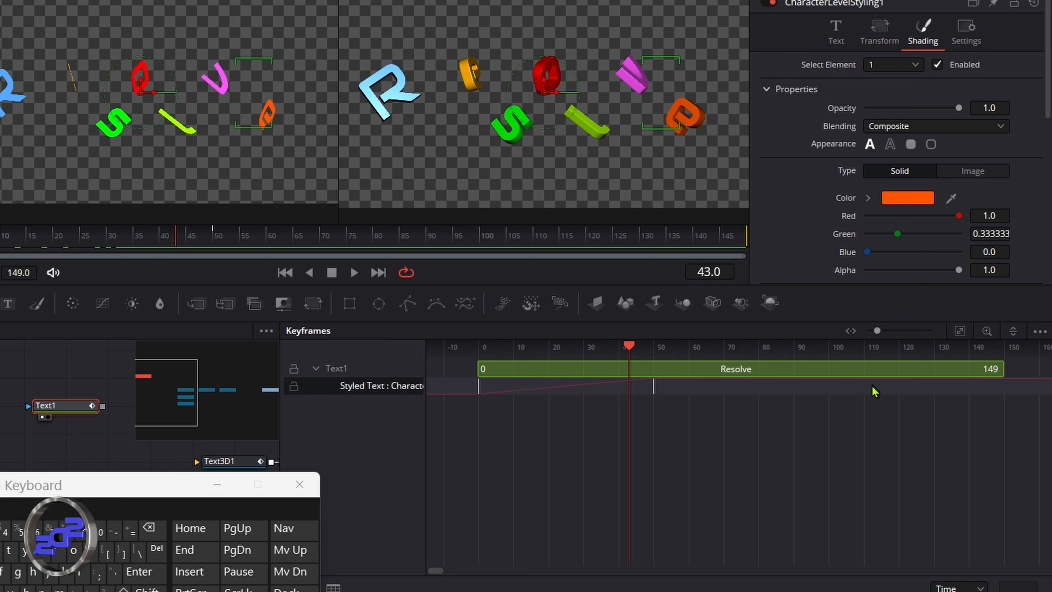
pyautogui.rightClick(847, 393)
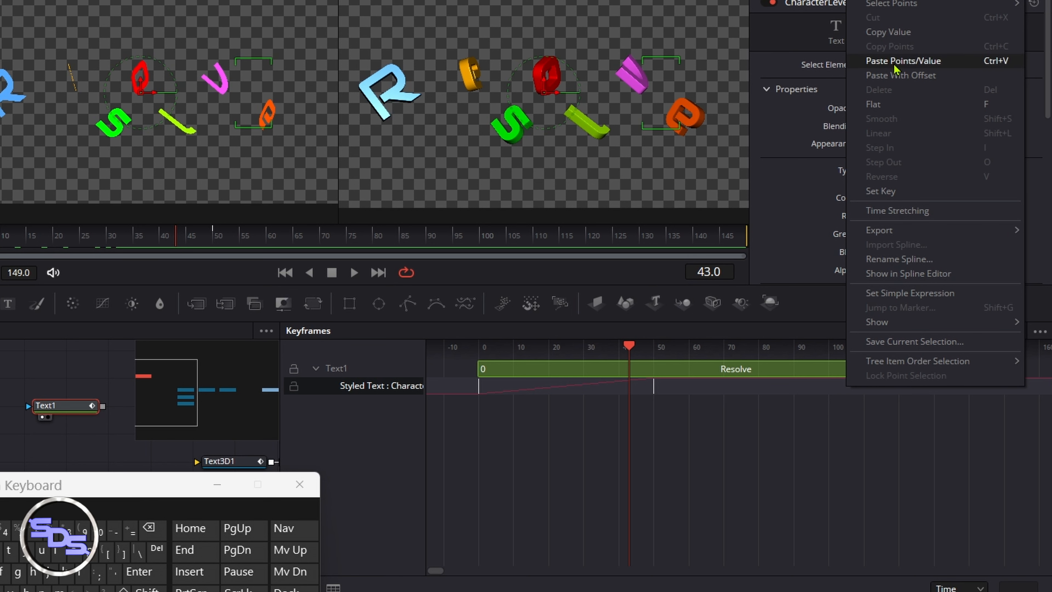
pyautogui.click(894, 66)
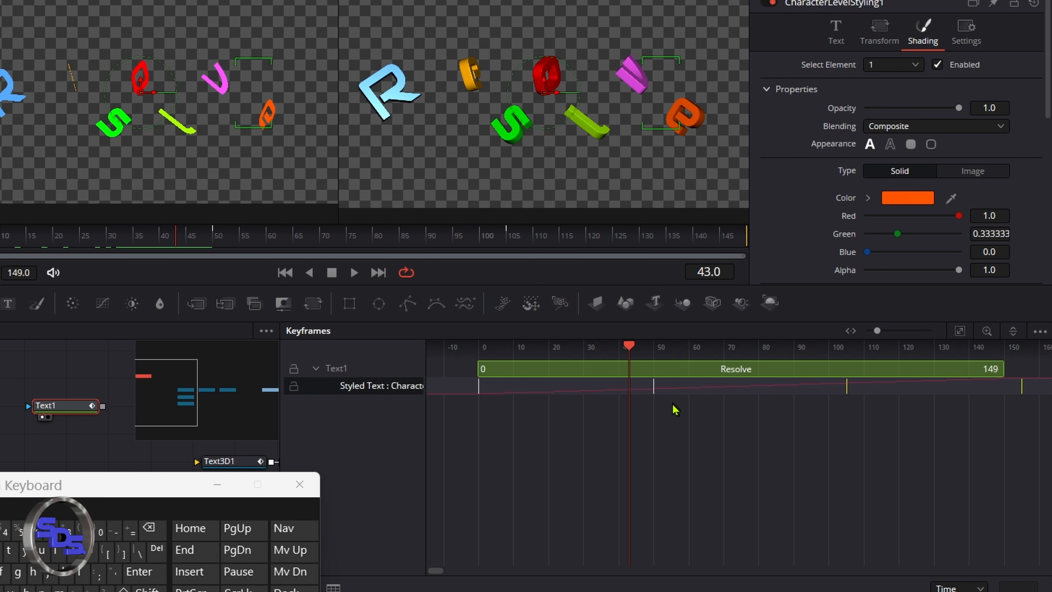
pyautogui.click(872, 428)
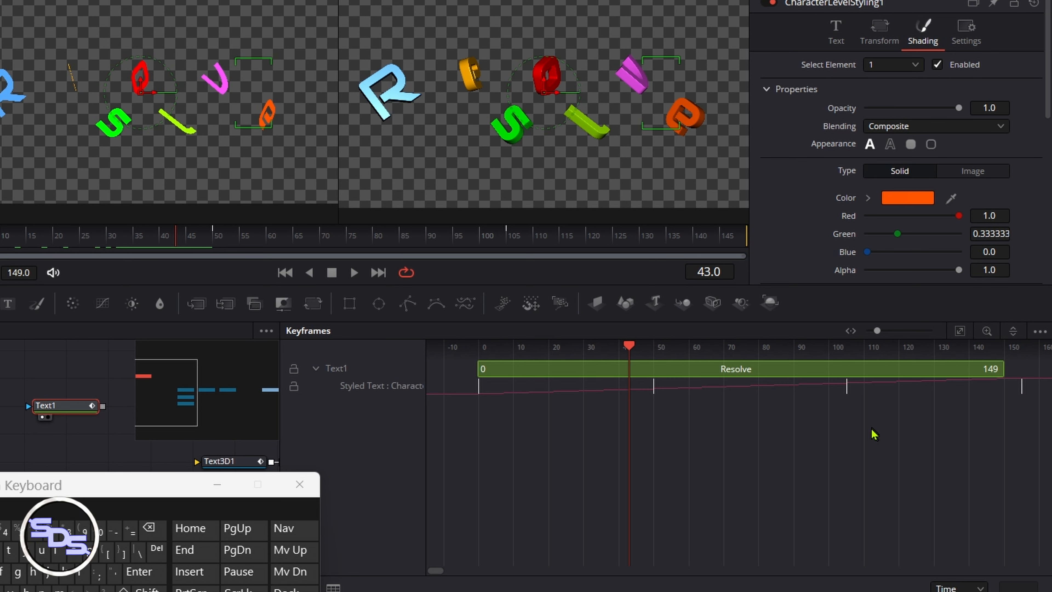
# Step: Shift the pasted pair of Styled Text keyframes together so they sit at frames 60 and 110
pyautogui.moveTo(820, 419)
pyautogui.mouseDown()
pyautogui.moveTo(869, 395)
pyautogui.moveTo(838, 404)
pyautogui.moveTo(832, 419)
pyautogui.mouseUp()
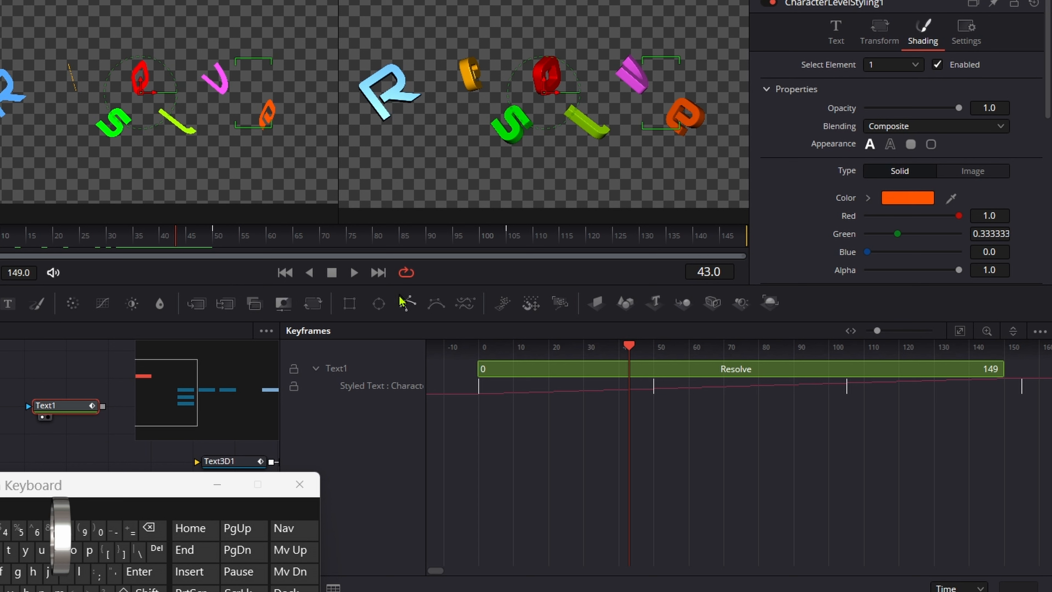
pyautogui.moveTo(822, 416); pyautogui.dragTo(1036, 391)
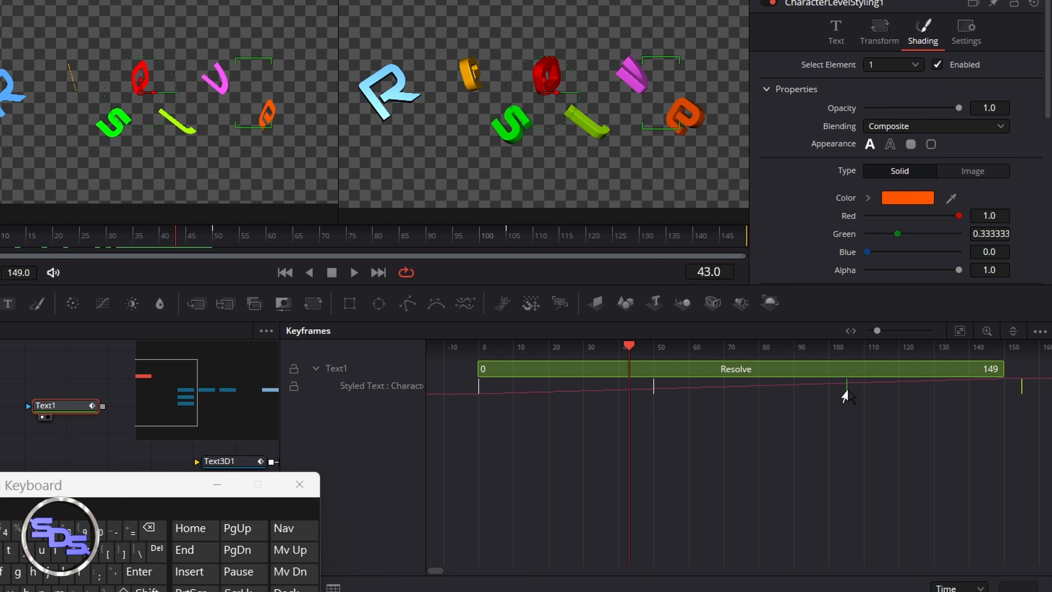
pyautogui.moveTo(845, 397)
pyautogui.mouseDown()
pyautogui.moveTo(822, 397)
pyautogui.moveTo(832, 403)
pyautogui.mouseUp()
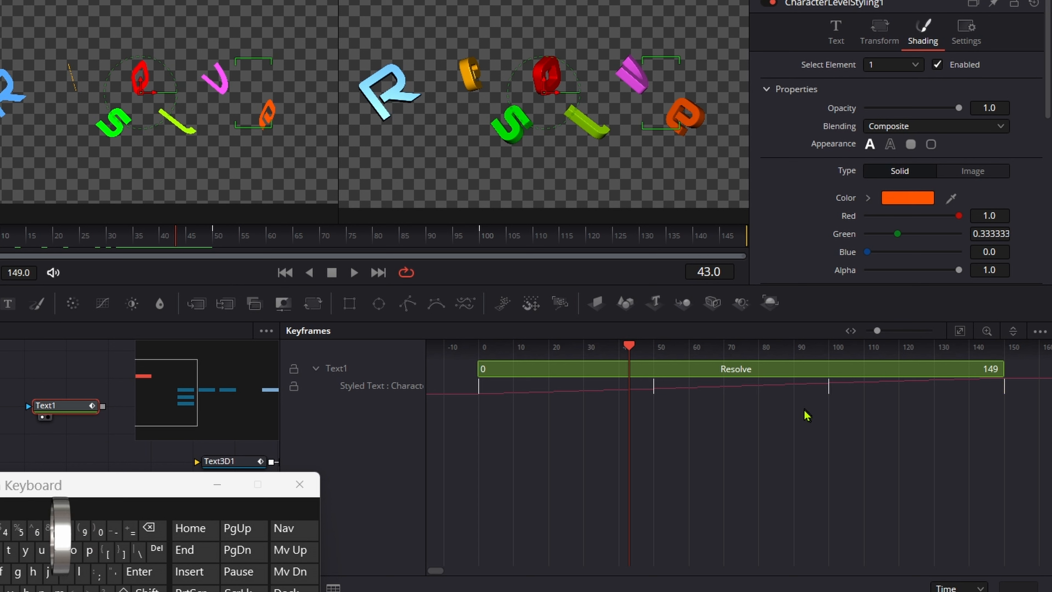
pyautogui.moveTo(804, 408); pyautogui.dragTo(999, 388)
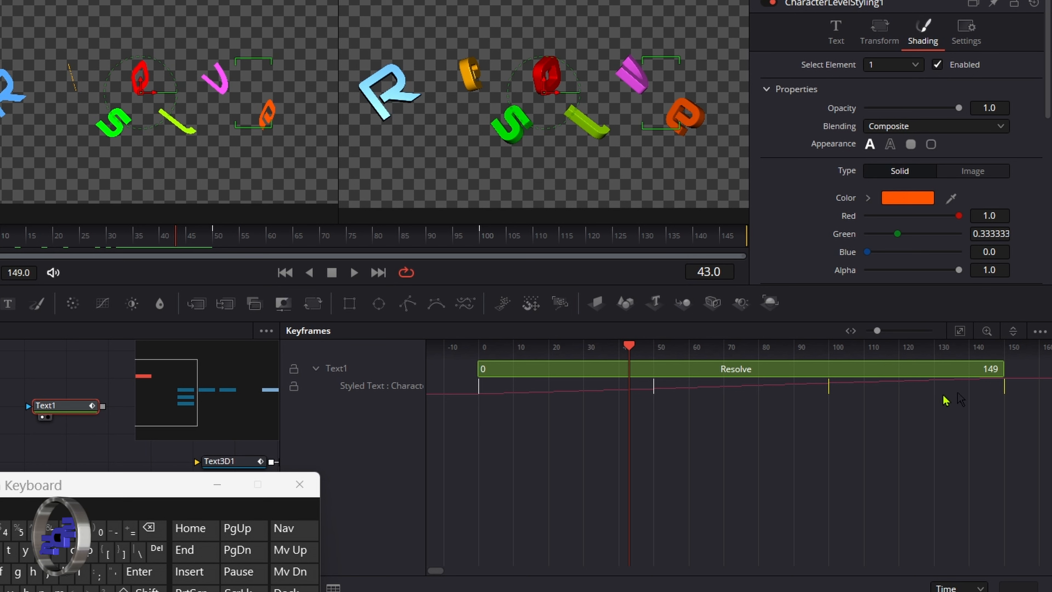
pyautogui.moveTo(821, 394); pyautogui.dragTo(818, 394)
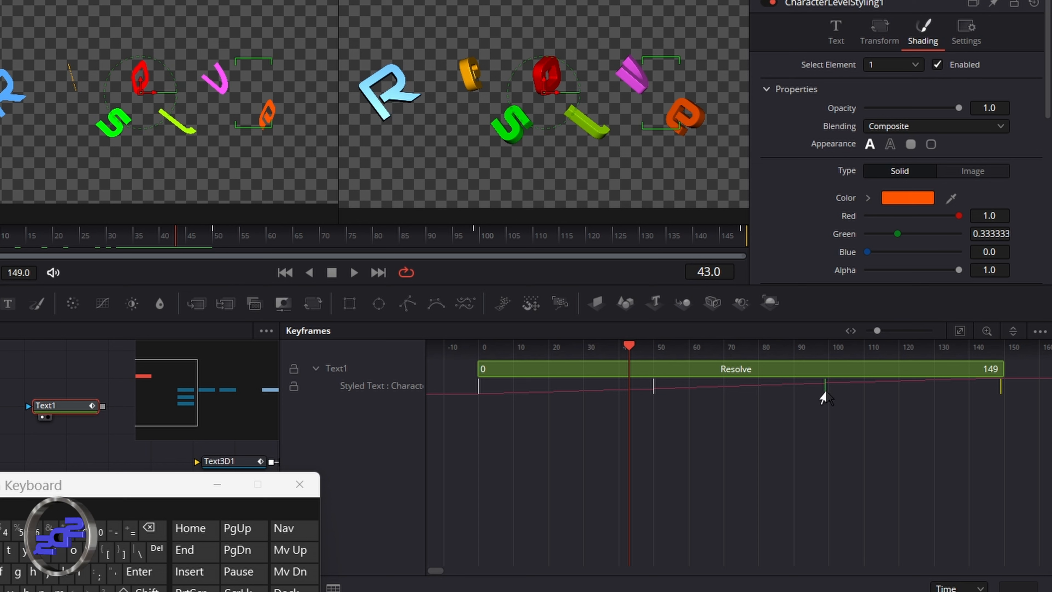
pyautogui.moveTo(824, 397); pyautogui.dragTo(687, 399)
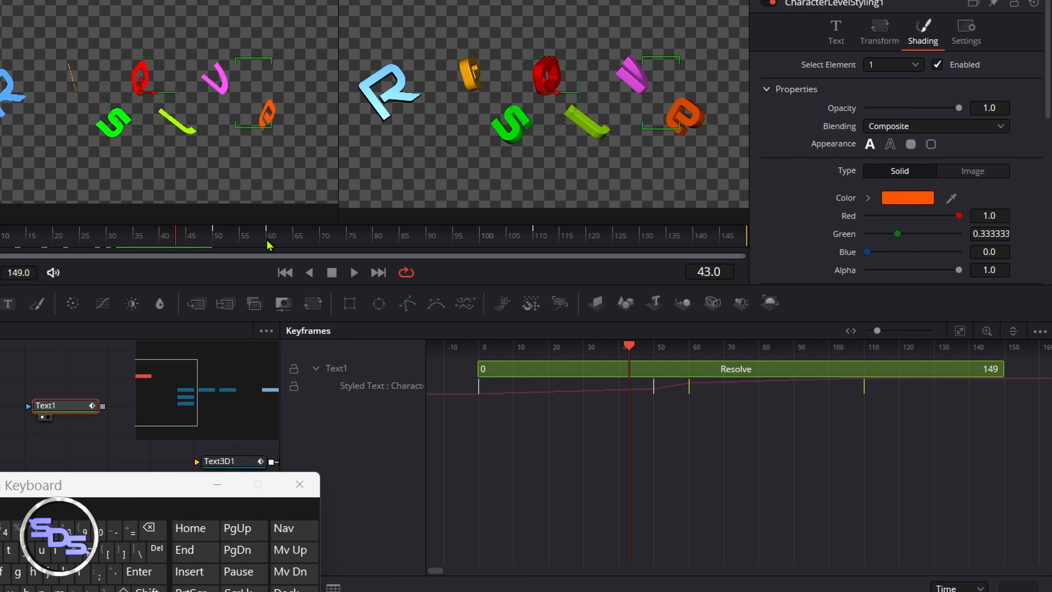
# Step: Scrub the timeline between frames 40 and 63 to preview the motion around the pasted keyframes
pyautogui.moveTo(176, 244); pyautogui.dragTo(286, 244)
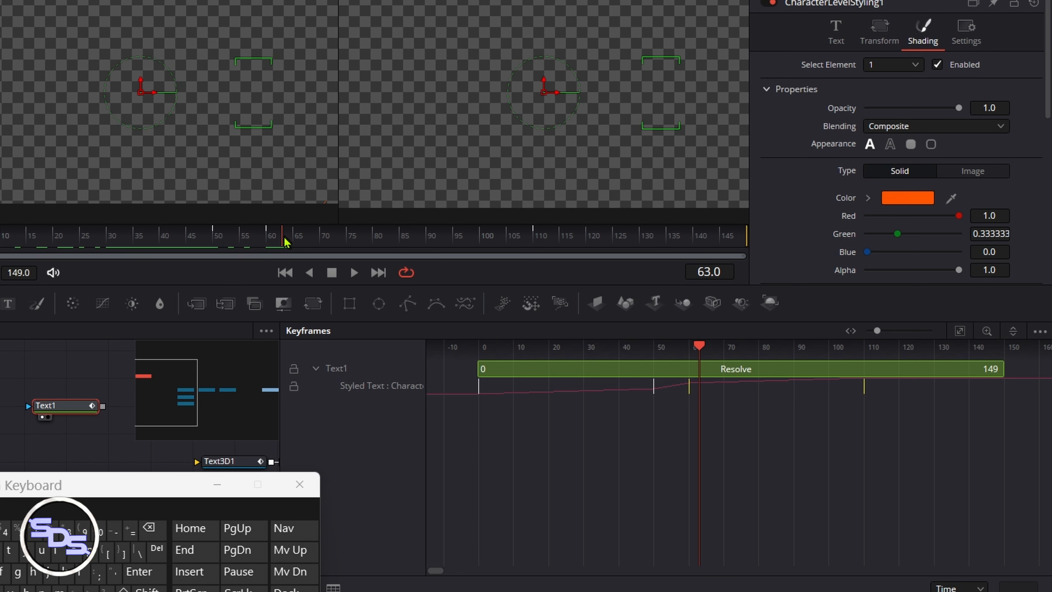
pyautogui.moveTo(286, 242); pyautogui.dragTo(250, 239)
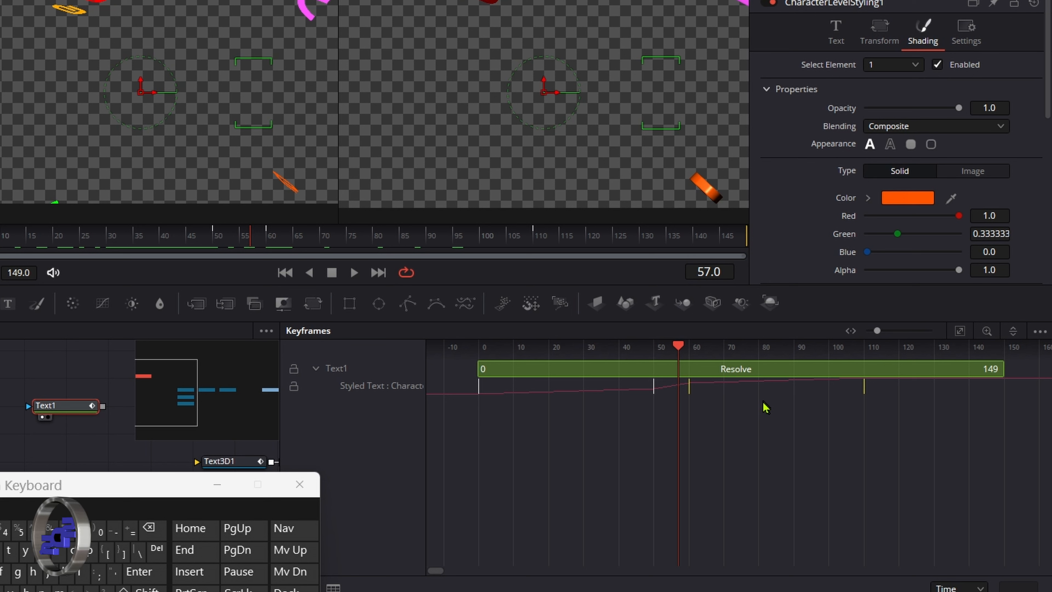
pyautogui.click(761, 431)
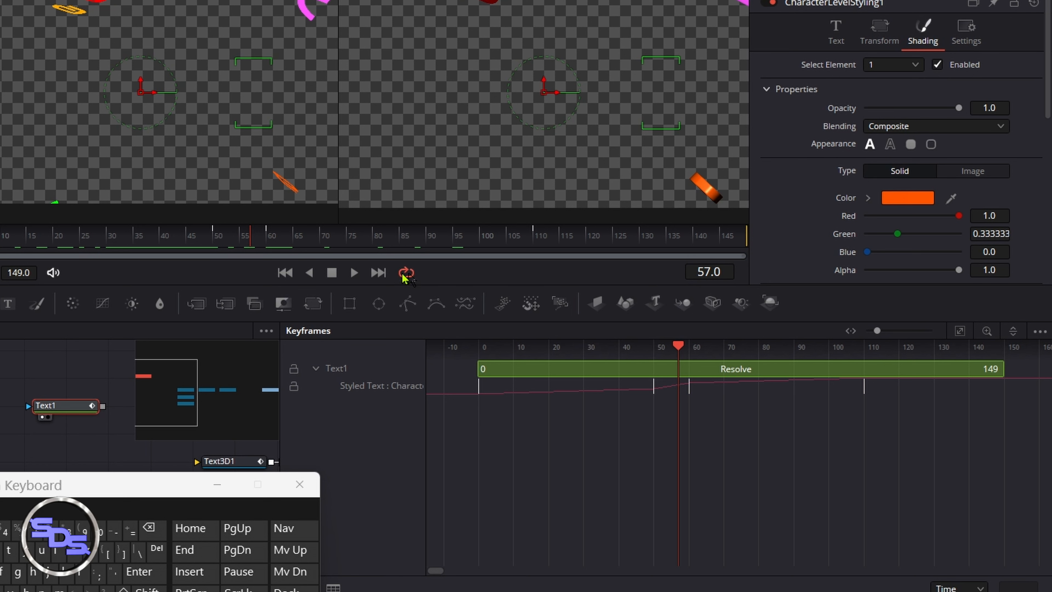
pyautogui.click(160, 238)
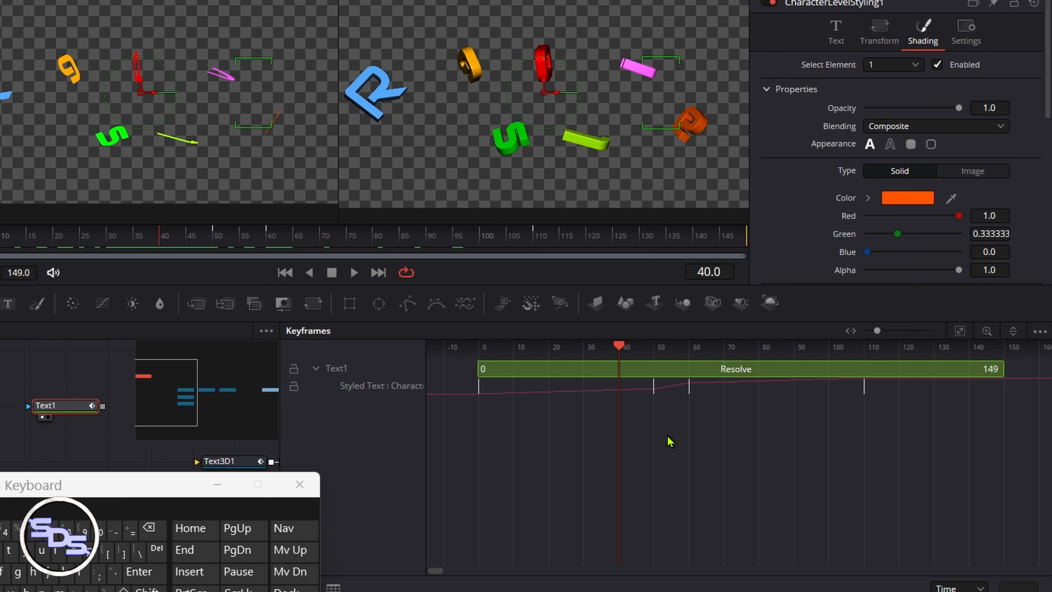
# Step: Reverse the pasted keyframes at frames 60 and 110 and preview the letters' exit up to frame 89
pyautogui.moveTo(671, 425); pyautogui.dragTo(897, 397)
pyautogui.rightClick(795, 397)
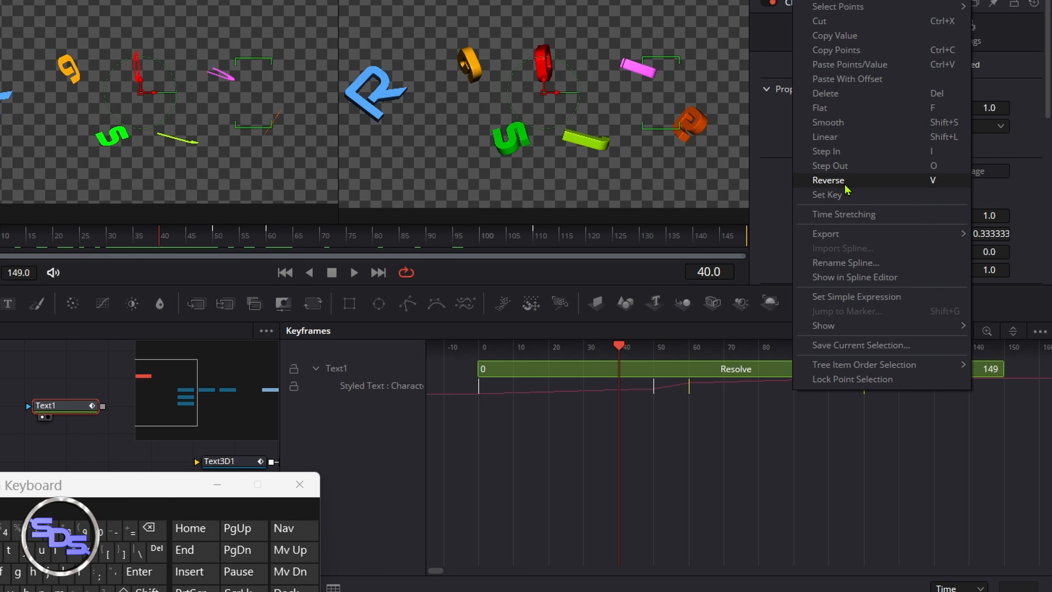
pyautogui.click(828, 180)
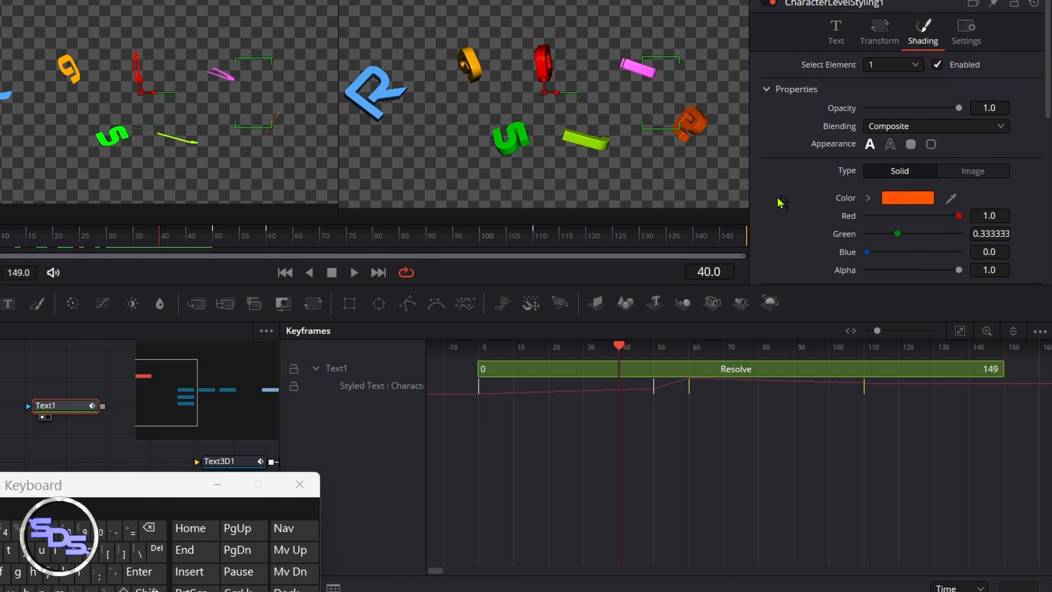
pyautogui.moveTo(149, 249); pyautogui.dragTo(424, 243)
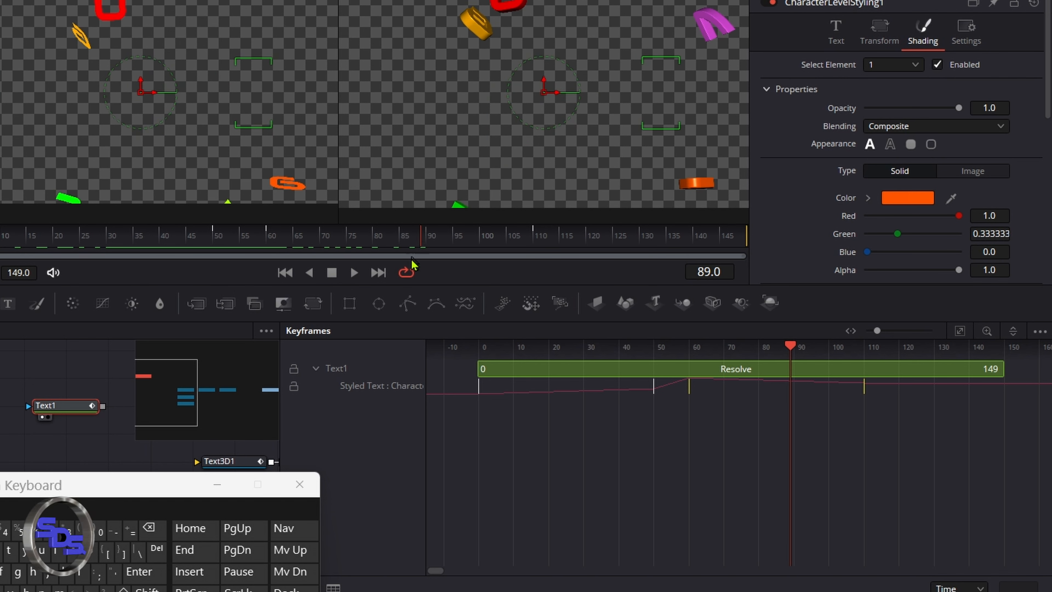
# Step: Close the Keyframes editor with the Text1 track collapsed, and move the On-Screen Keyboard clear of the node graph
pyautogui.click(317, 368)
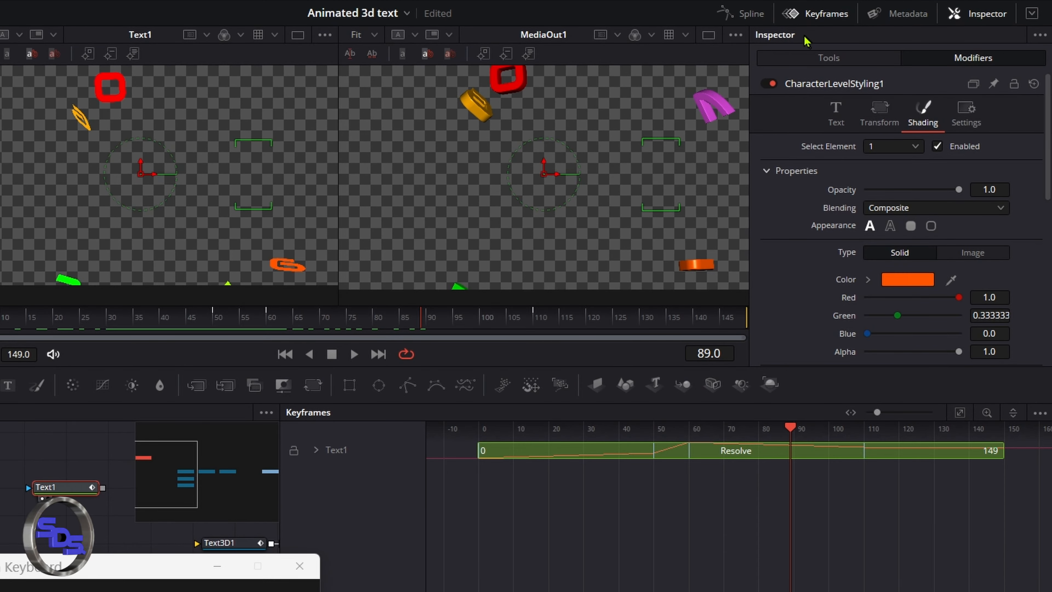
pyautogui.click(811, 14)
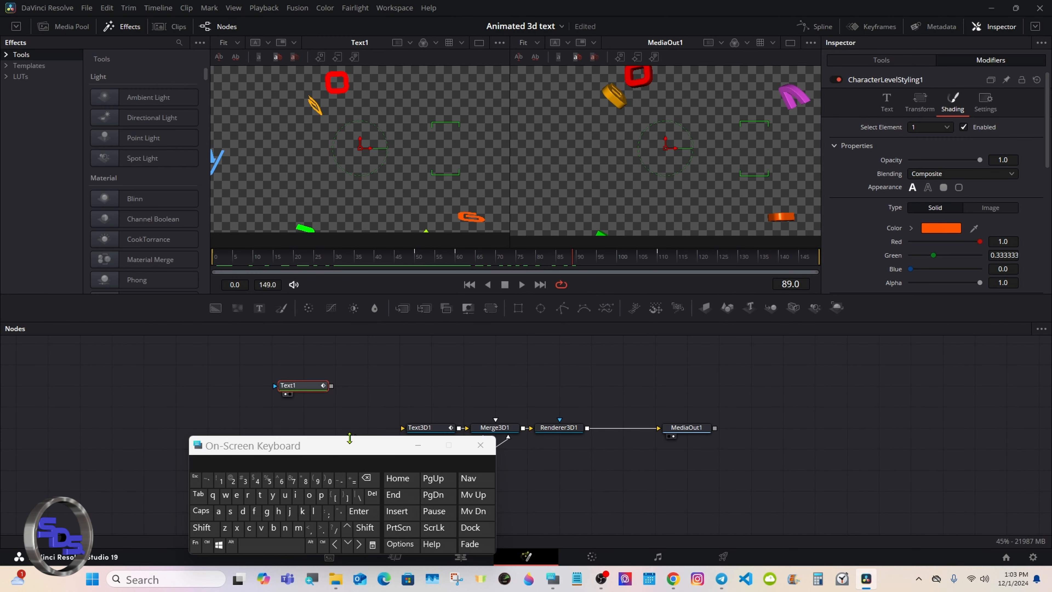
pyautogui.moveTo(82, 558); pyautogui.dragTo(571, 545)
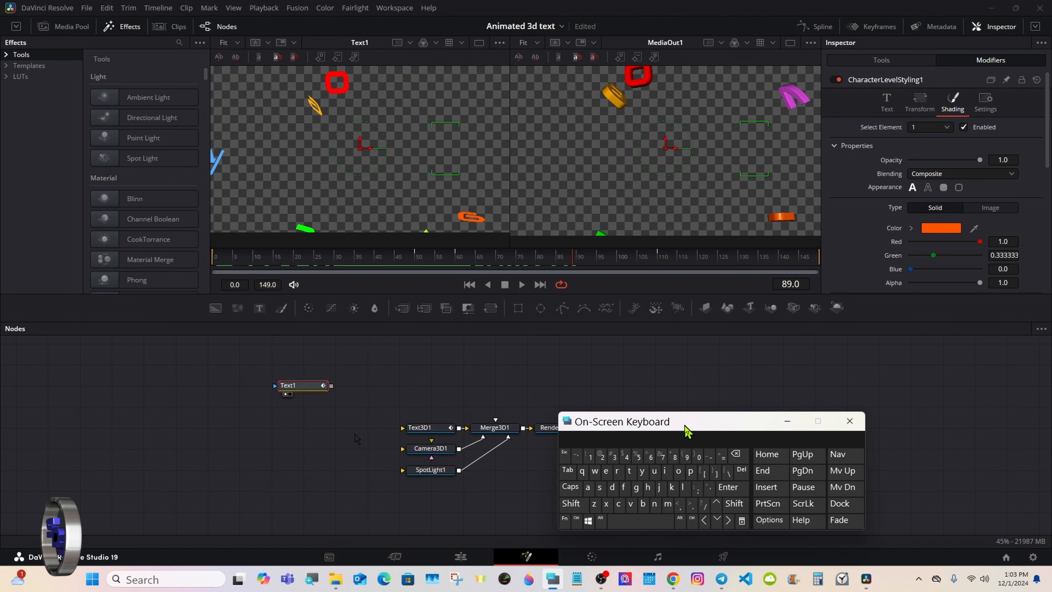
pyautogui.moveTo(686, 431); pyautogui.dragTo(860, 429)
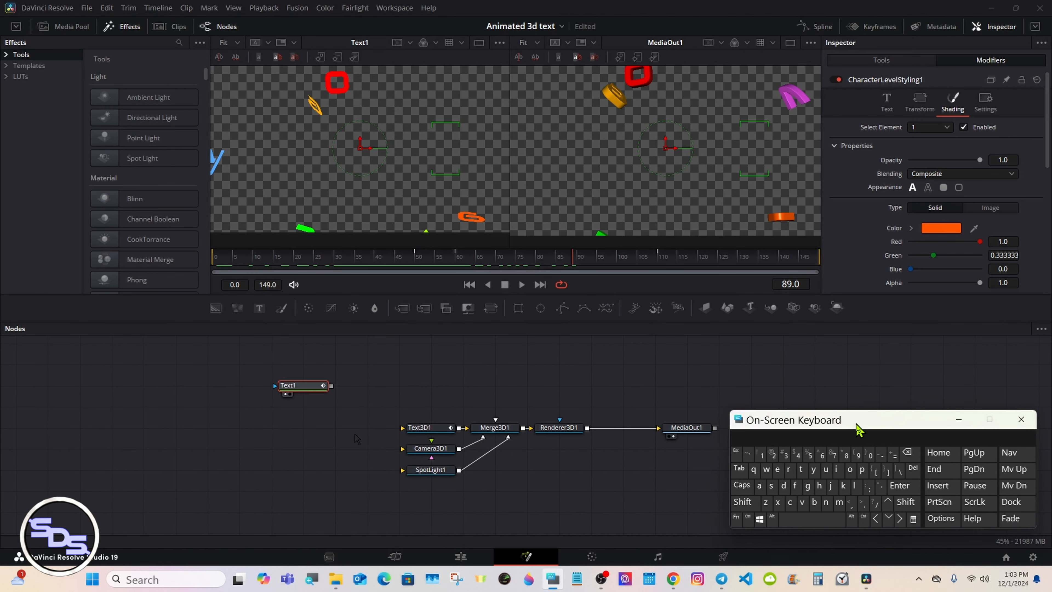
# Step: Insert a Keyframe Stretcher between Renderer3D1 and MediaOut1 and space these nodes apart to leave room after the renderer
pyautogui.click(576, 431)
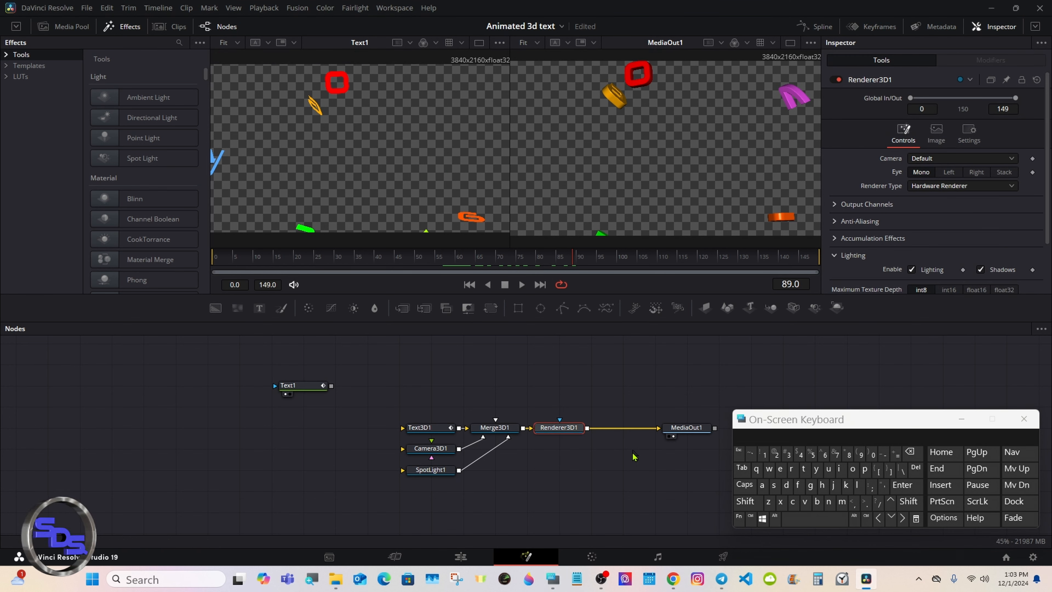
pyautogui.click(750, 508)
pyautogui.click(806, 520)
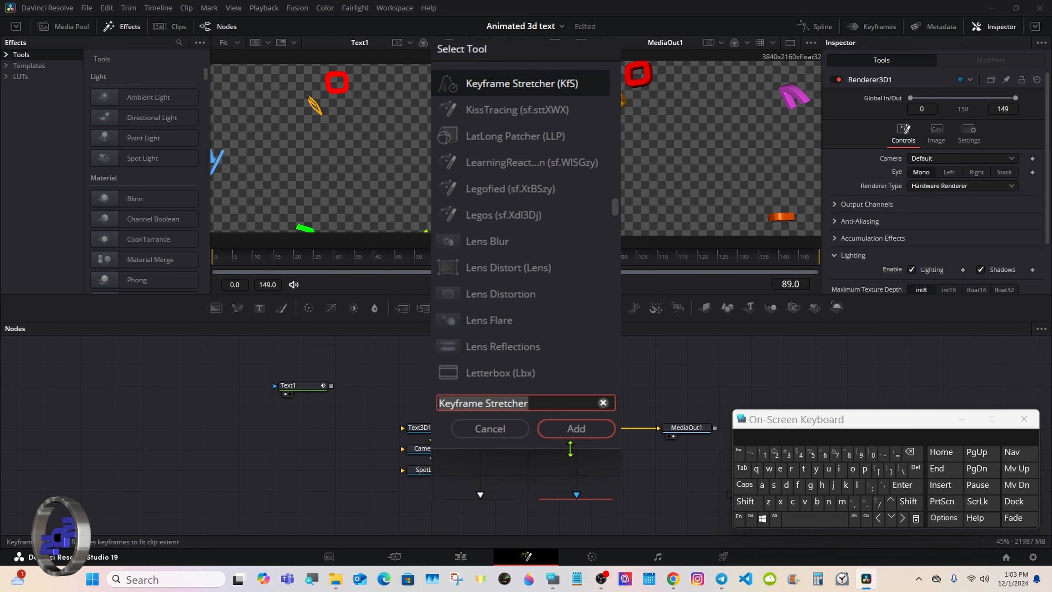
pyautogui.click(574, 429)
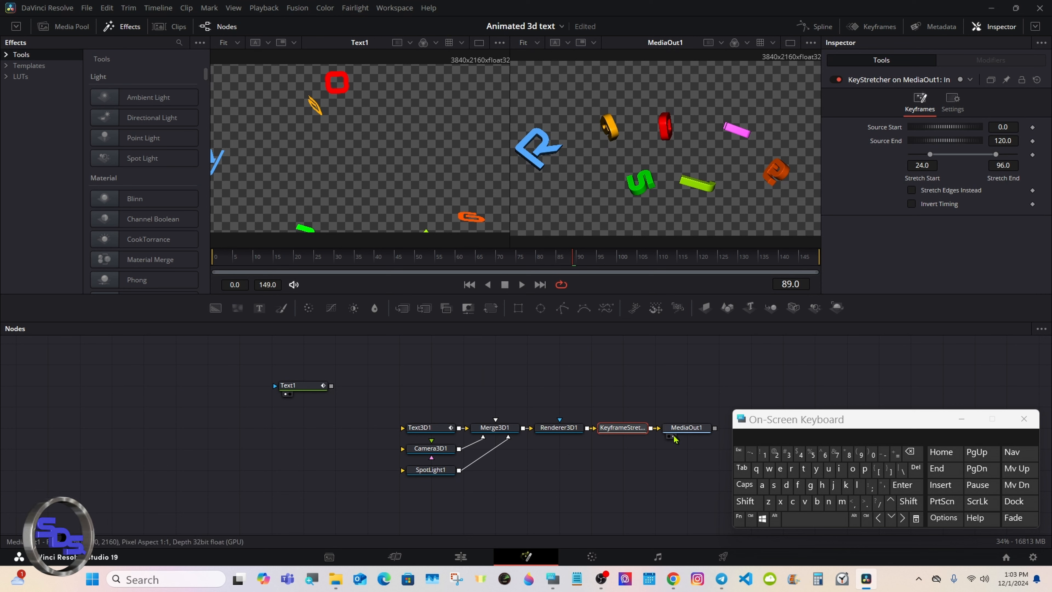
pyautogui.moveTo(673, 435); pyautogui.dragTo(791, 317)
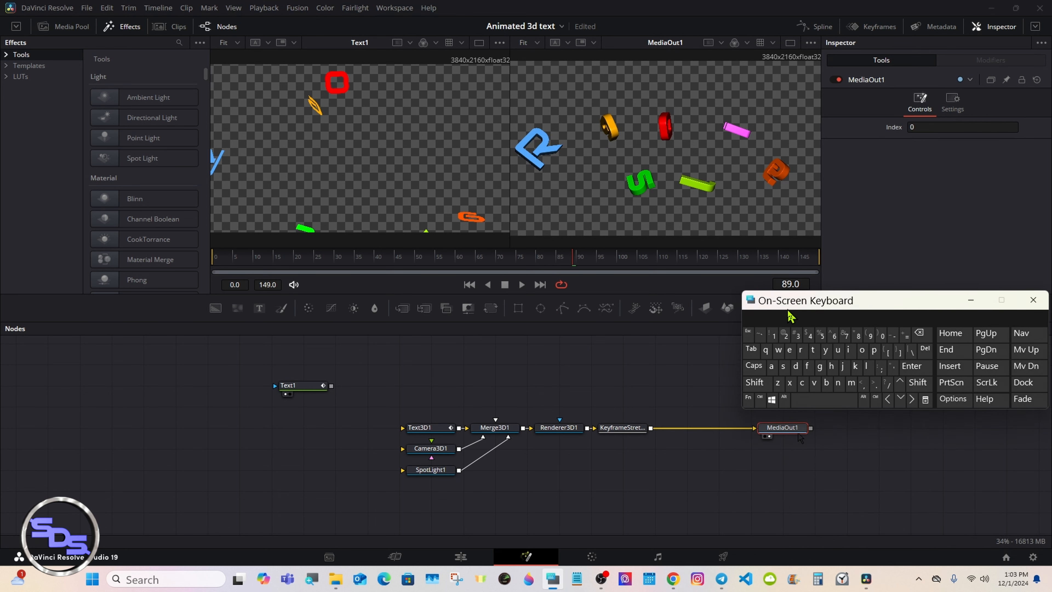
pyautogui.moveTo(627, 427); pyautogui.dragTo(691, 428)
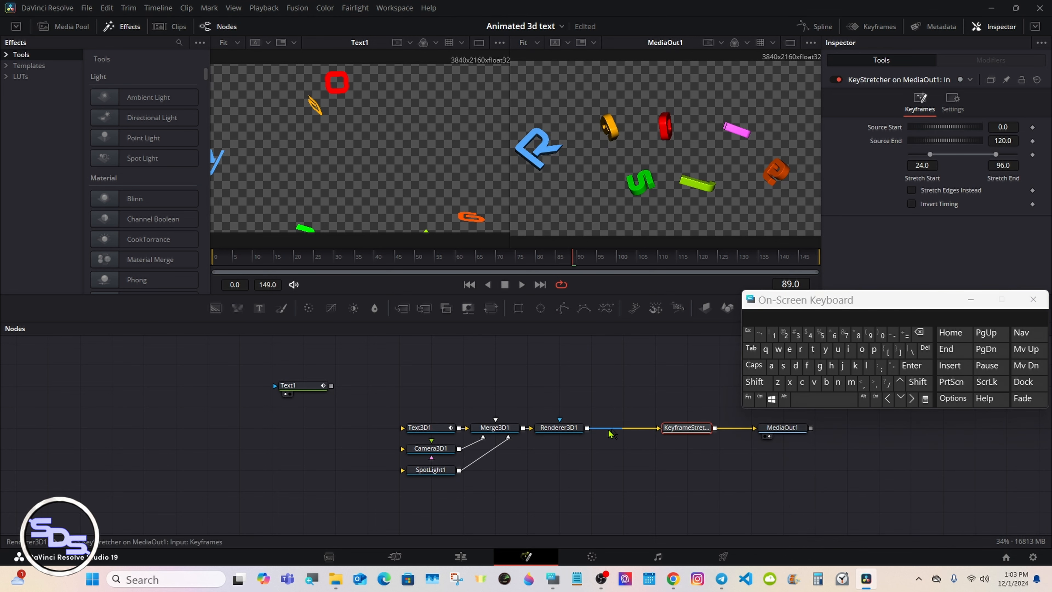
# Step: Insert a Drop Shadow node between Renderer3D1 and the Keyframe Stretcher
pyautogui.click(564, 430)
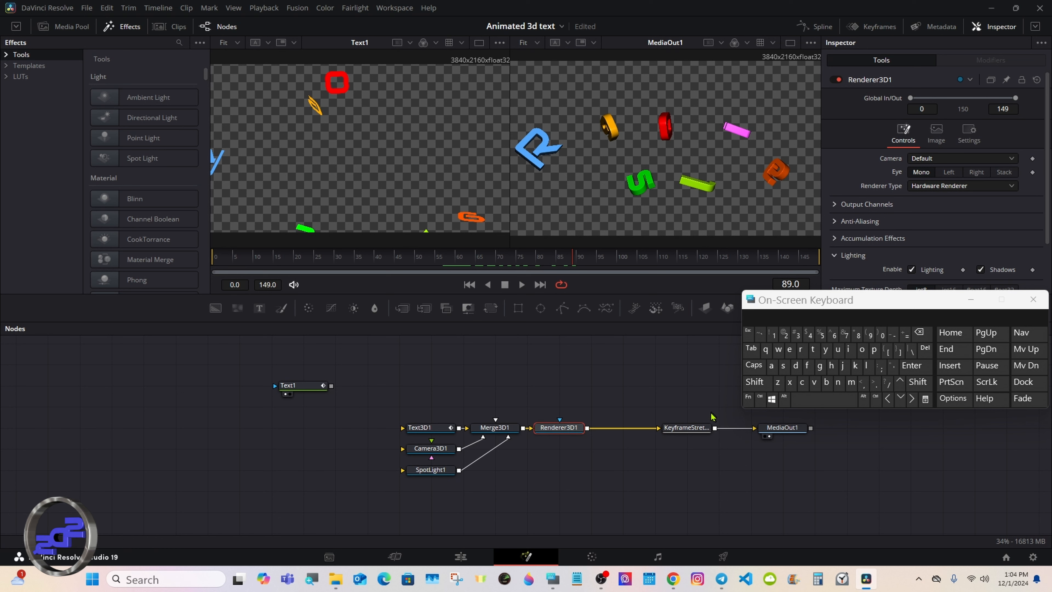
pyautogui.click(753, 390)
pyautogui.click(811, 399)
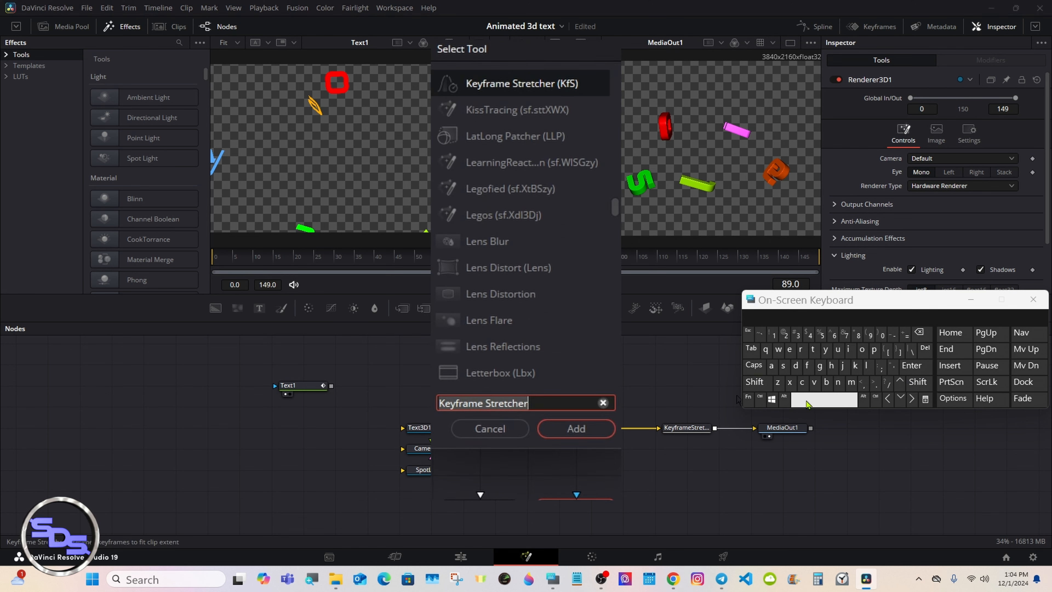
pyautogui.click(795, 366)
pyautogui.click(800, 349)
pyautogui.click(862, 350)
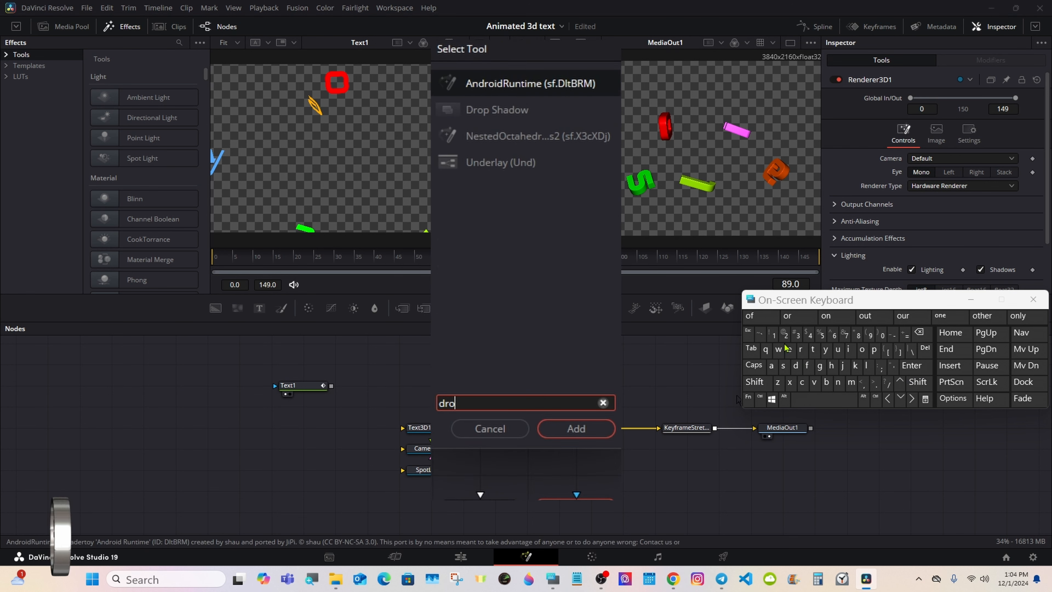
pyautogui.click(500, 111)
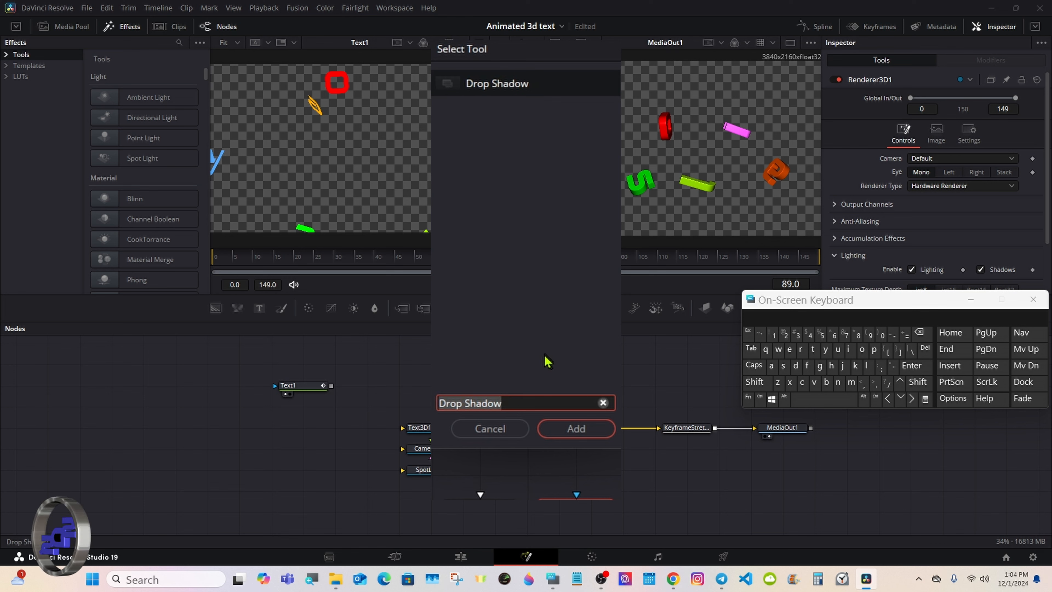
pyautogui.click(553, 424)
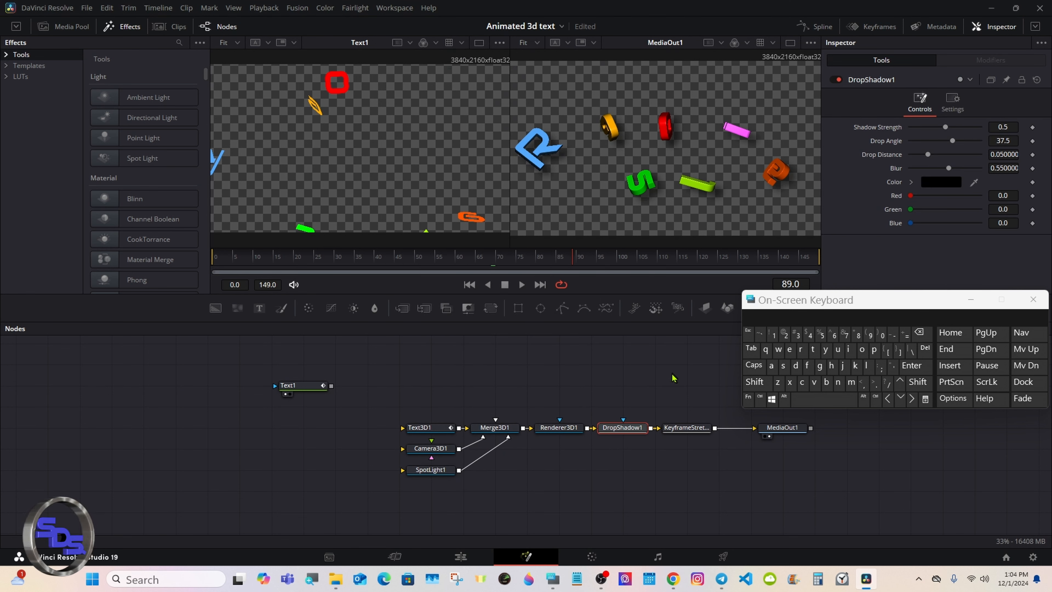
# Step: Set the Keyframe Stretcher's Stretch Start to 50 and its Stretch End to 60
pyautogui.moveTo(772, 307); pyautogui.dragTo(800, 359)
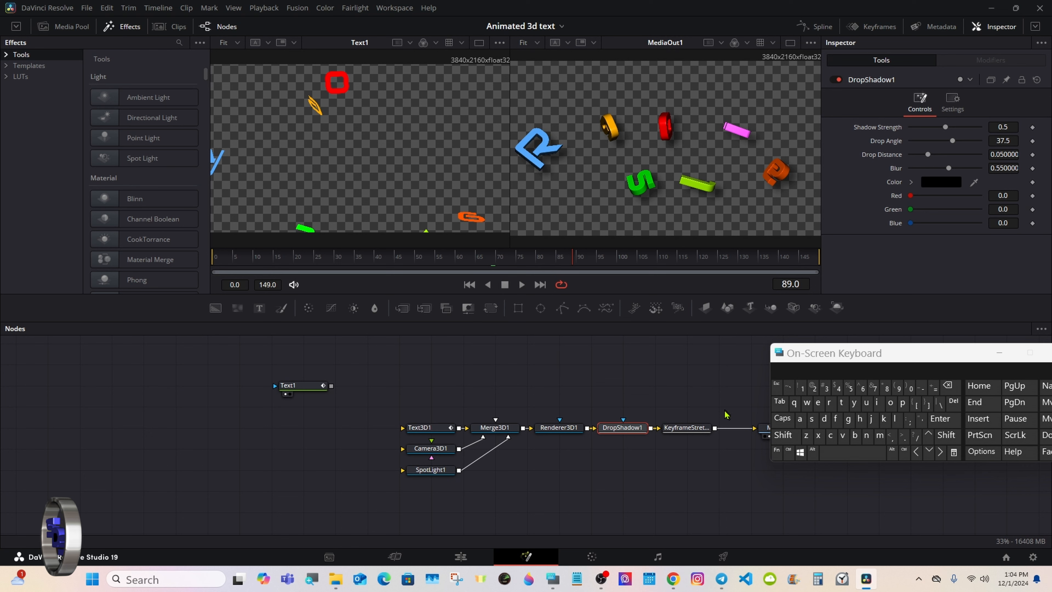
pyautogui.click(689, 429)
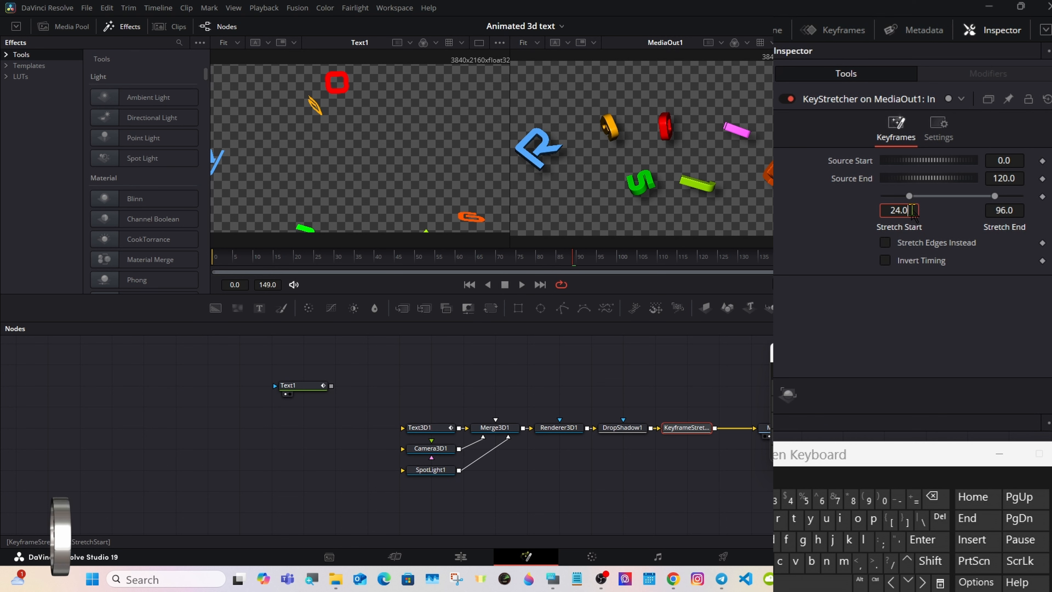
pyautogui.click(913, 210)
pyautogui.click(932, 496)
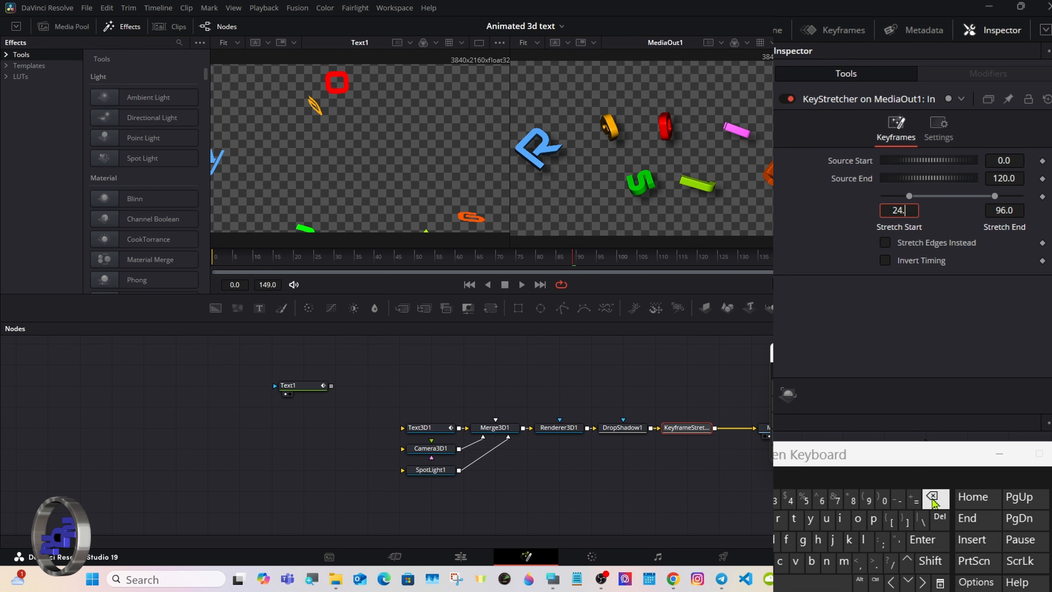
pyautogui.click(933, 496)
pyautogui.click(932, 497)
pyautogui.click(932, 496)
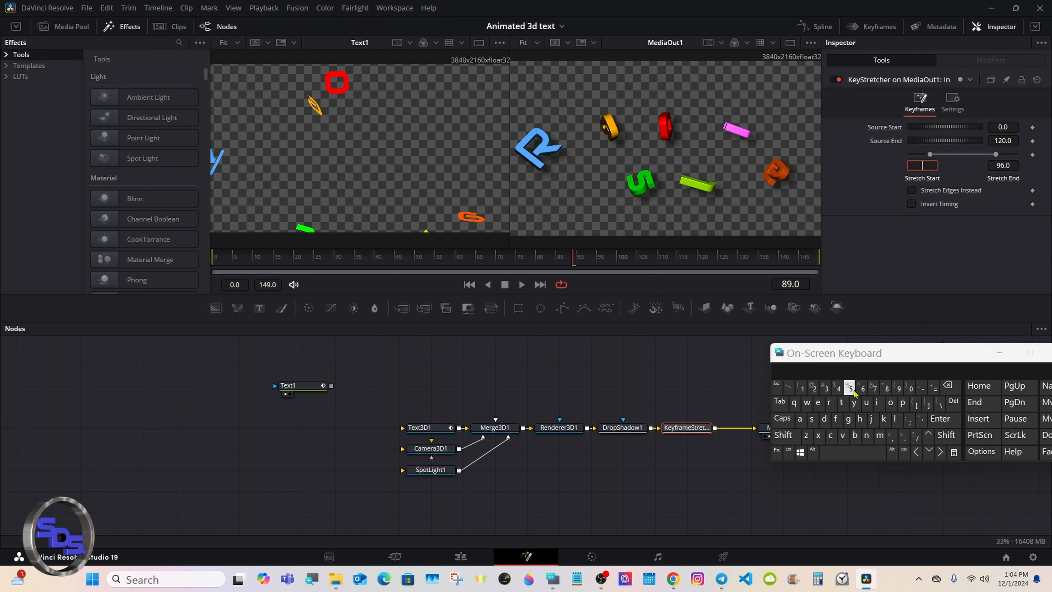
pyautogui.click(850, 389)
pyautogui.click(910, 389)
pyautogui.click(940, 419)
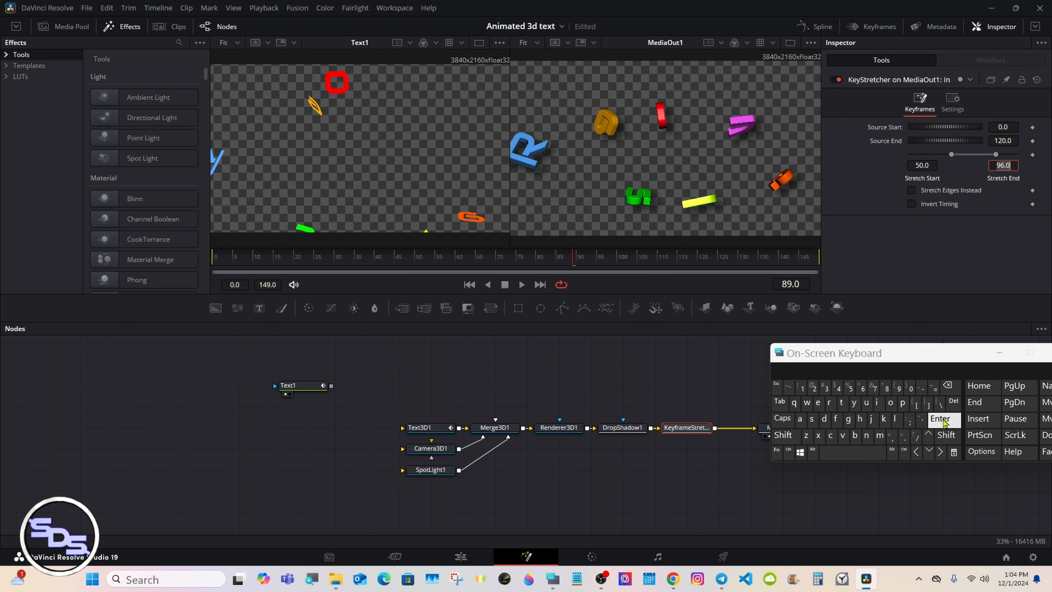
pyautogui.click(862, 389)
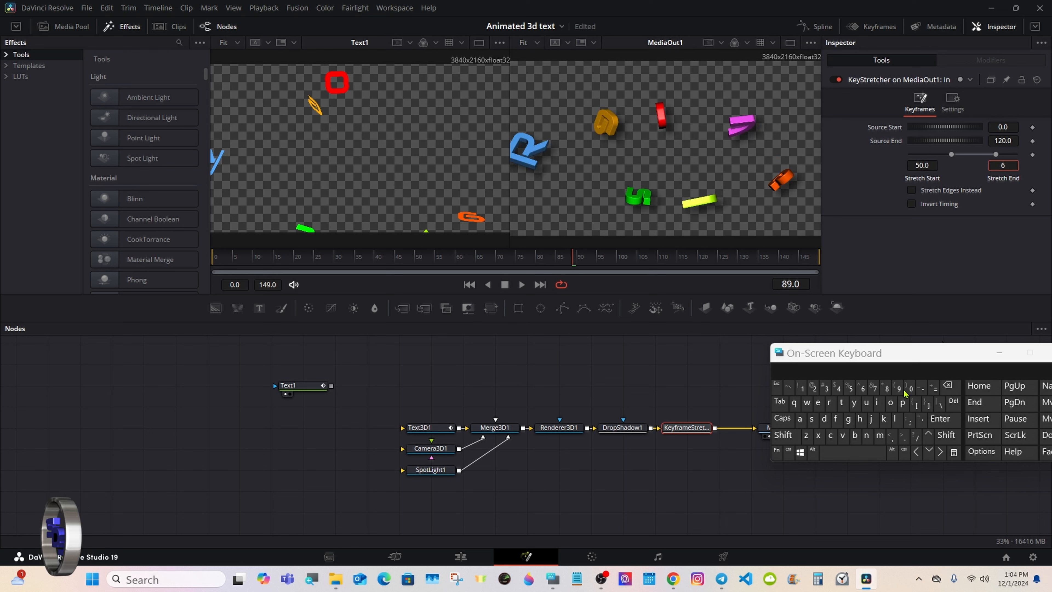
pyautogui.click(911, 388)
pyautogui.click(936, 419)
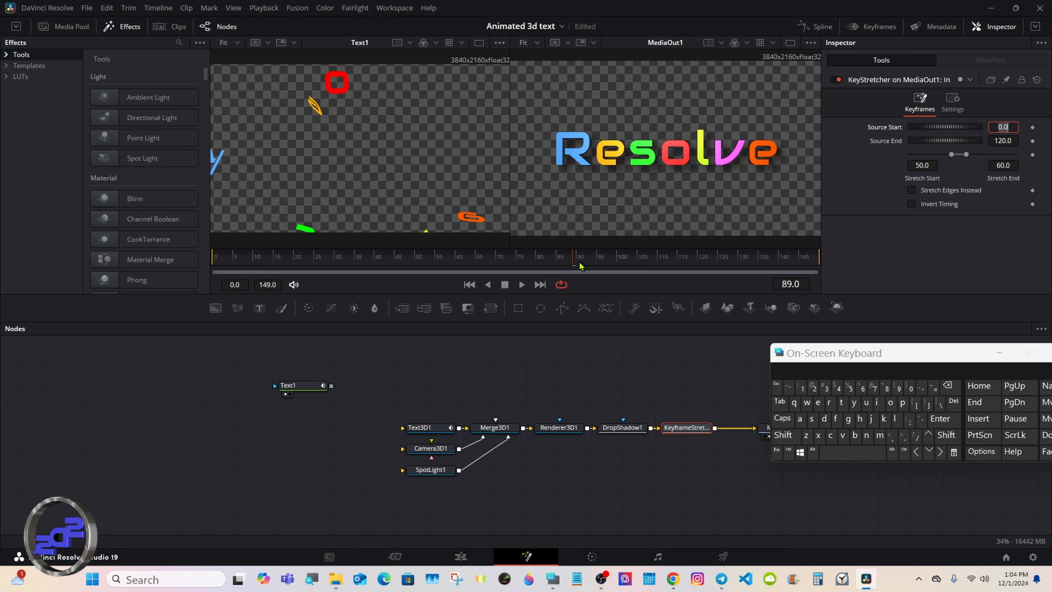
# Step: Adjust the Keyframe Stretcher's Source End to 114.978 and scrub the timeline to preview the text animation
pyautogui.moveTo(580, 265); pyautogui.dragTo(766, 257)
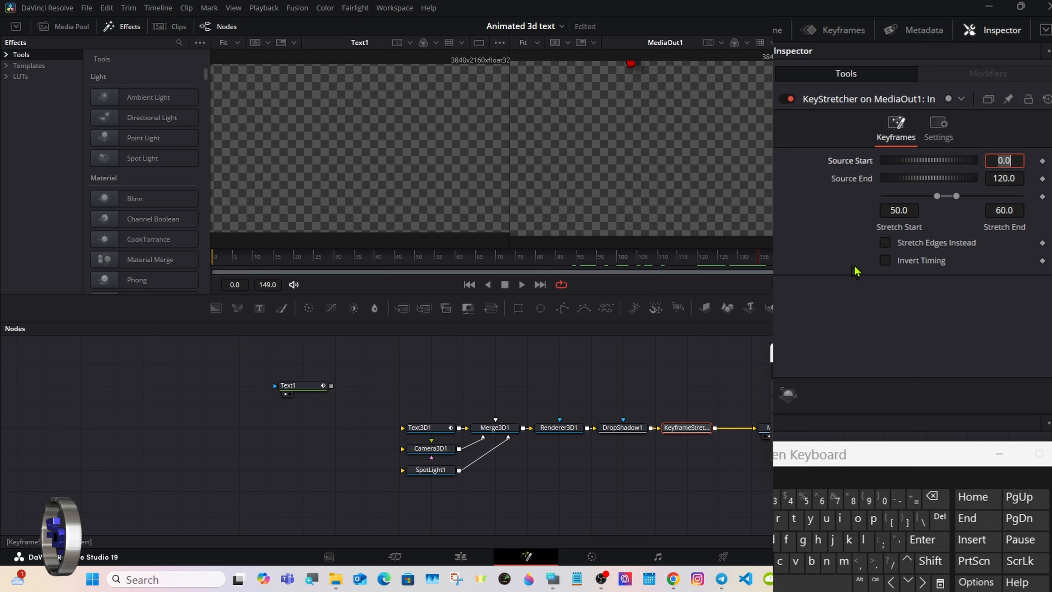
pyautogui.moveTo(945, 179); pyautogui.dragTo(577, 143)
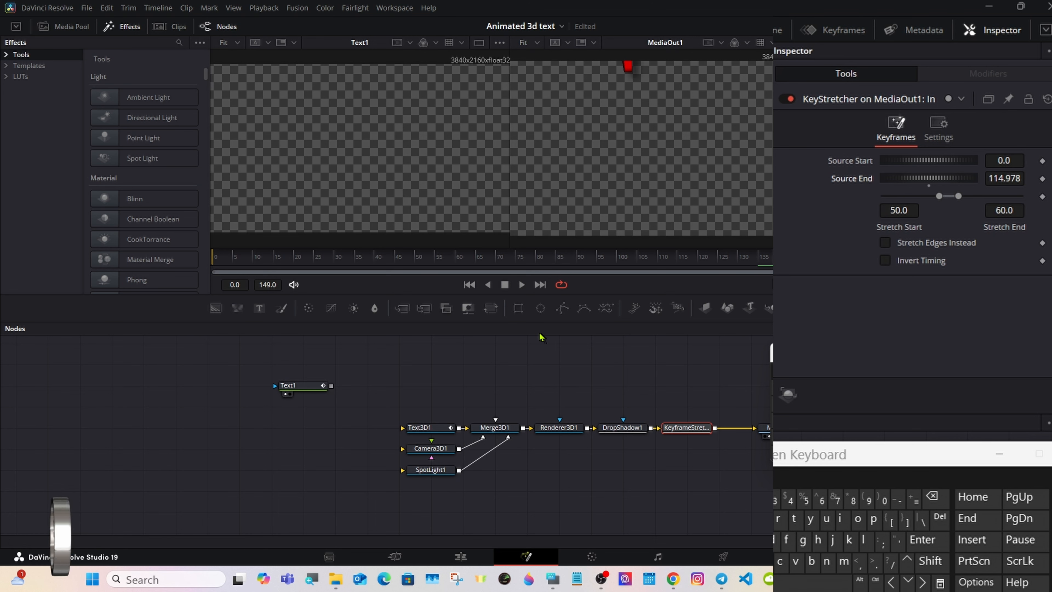
pyautogui.moveTo(325, 262); pyautogui.dragTo(543, 265)
# Step: Switch to the Edit page, hide the On-Screen Keyboard, and preview the Fusion composition's letter animation
pyautogui.click(521, 454)
pyautogui.click(461, 556)
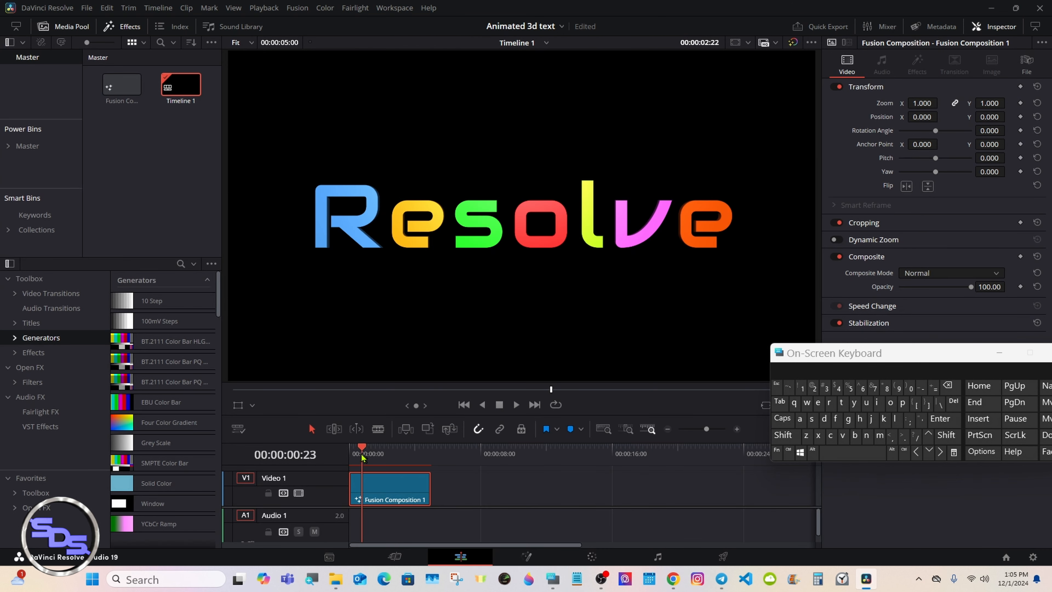
pyautogui.click(998, 353)
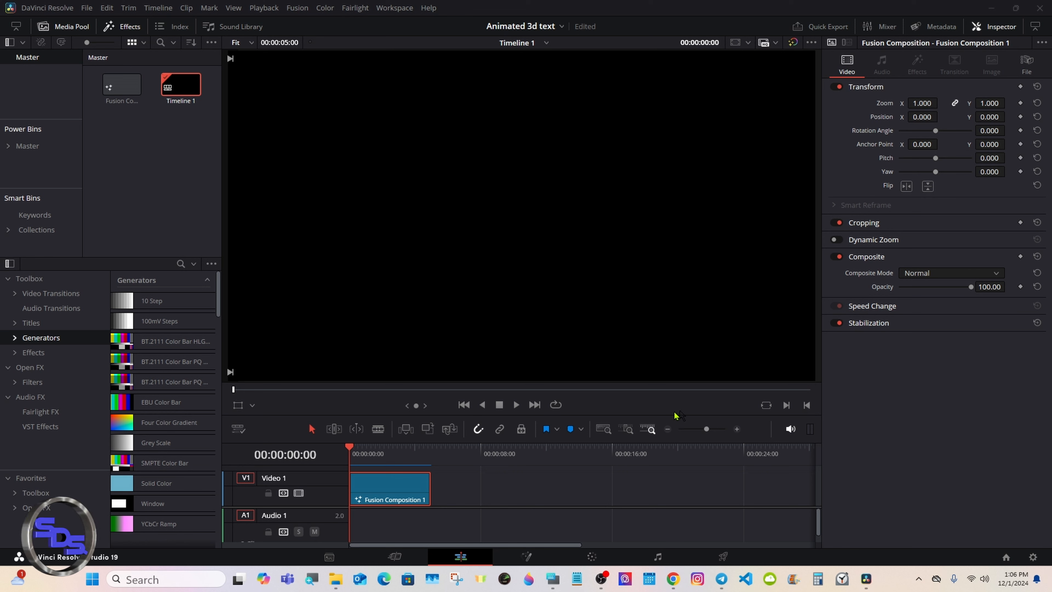
pyautogui.click(516, 404)
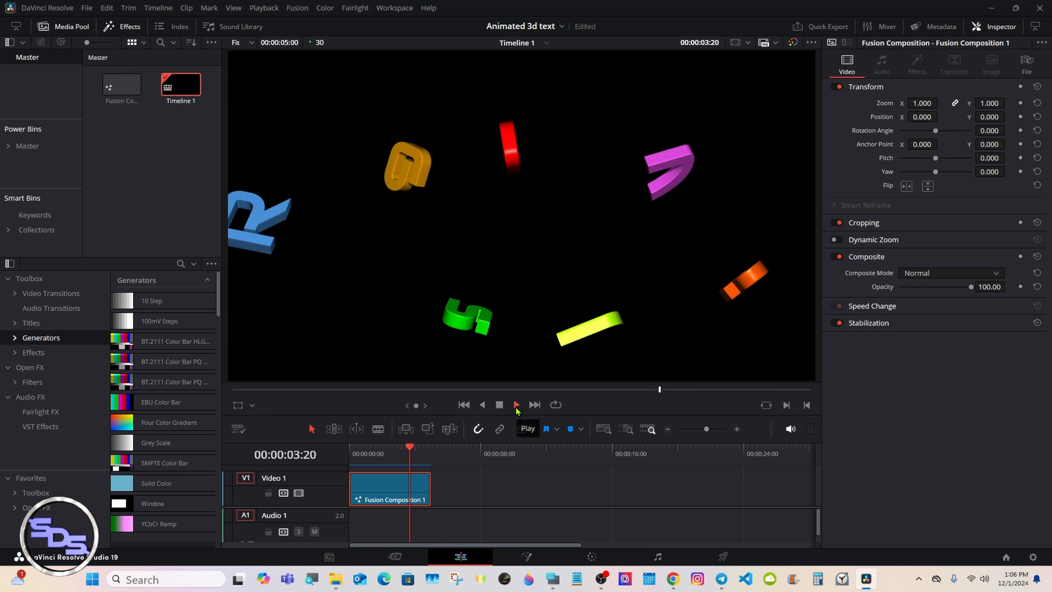
pyautogui.click(498, 405)
pyautogui.moveTo(419, 450); pyautogui.dragTo(369, 453)
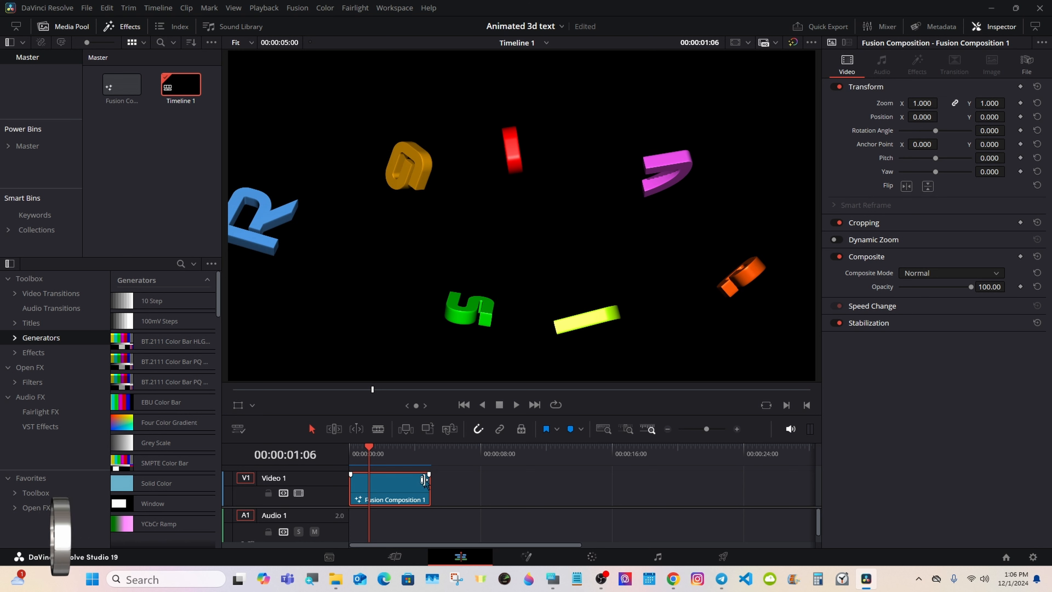
# Step: Extend Fusion Composition 1 on Video 1 to 00:00:08:25 and play it from the start
pyautogui.moveTo(430, 484); pyautogui.dragTo(492, 487)
pyautogui.press('Home')
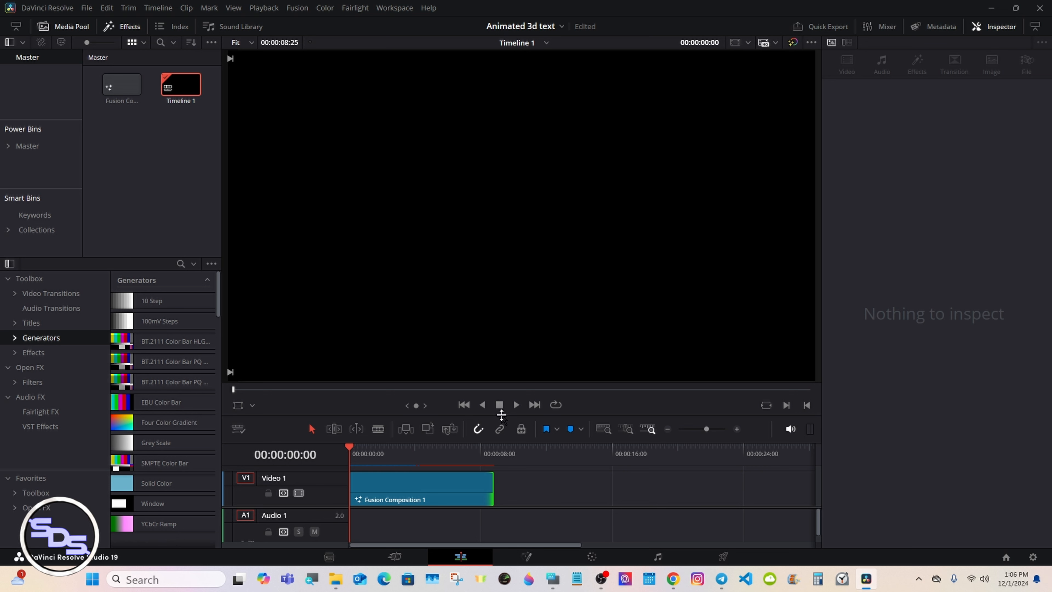
pyautogui.click(516, 405)
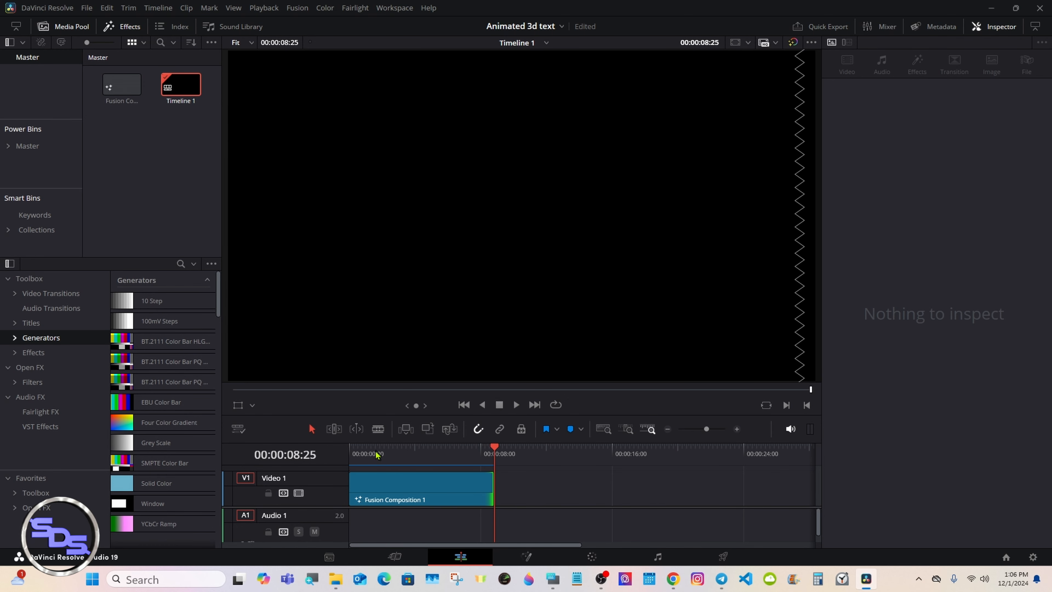
# Step: Trim Fusion Composition 1 back to 00:00:05:00 and place the playhead at 00:00:02:03
pyautogui.click(351, 457)
pyautogui.moveTo(487, 492); pyautogui.dragTo(426, 480)
pyautogui.click(384, 456)
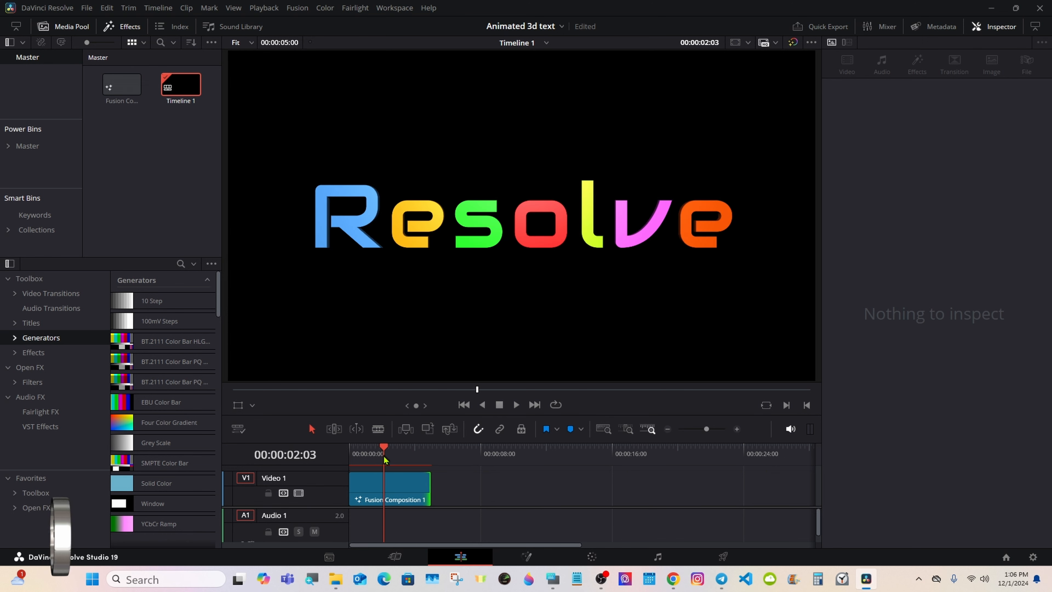
# Step: Return to the Fusion page, bring back the On-Screen Keyboard, and move MediaOut1 next to the Keyframe Stretcher
pyautogui.click(527, 556)
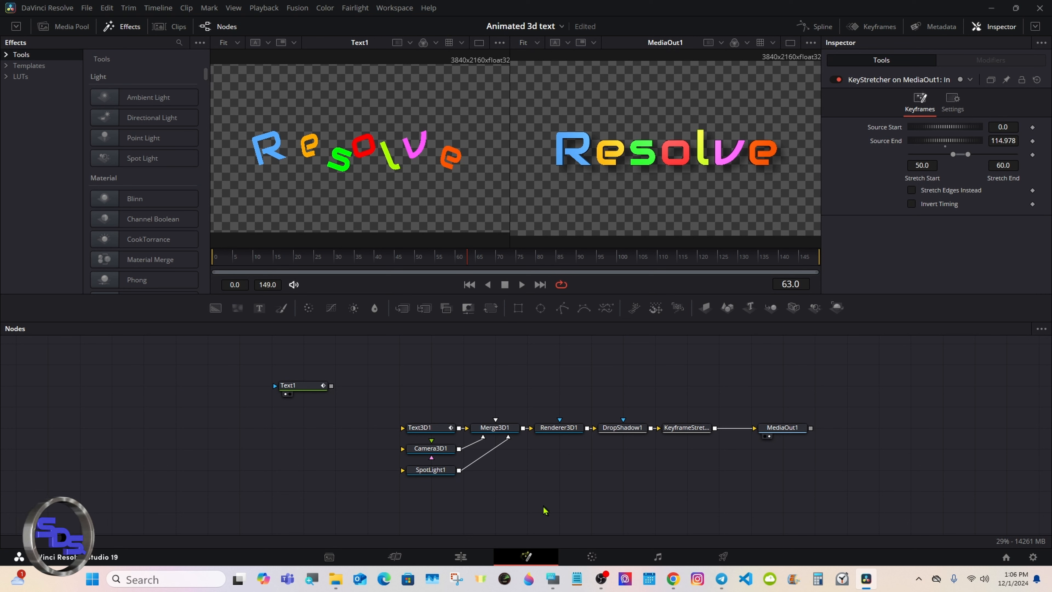
pyautogui.click(552, 579)
pyautogui.moveTo(812, 352); pyautogui.dragTo(808, 300)
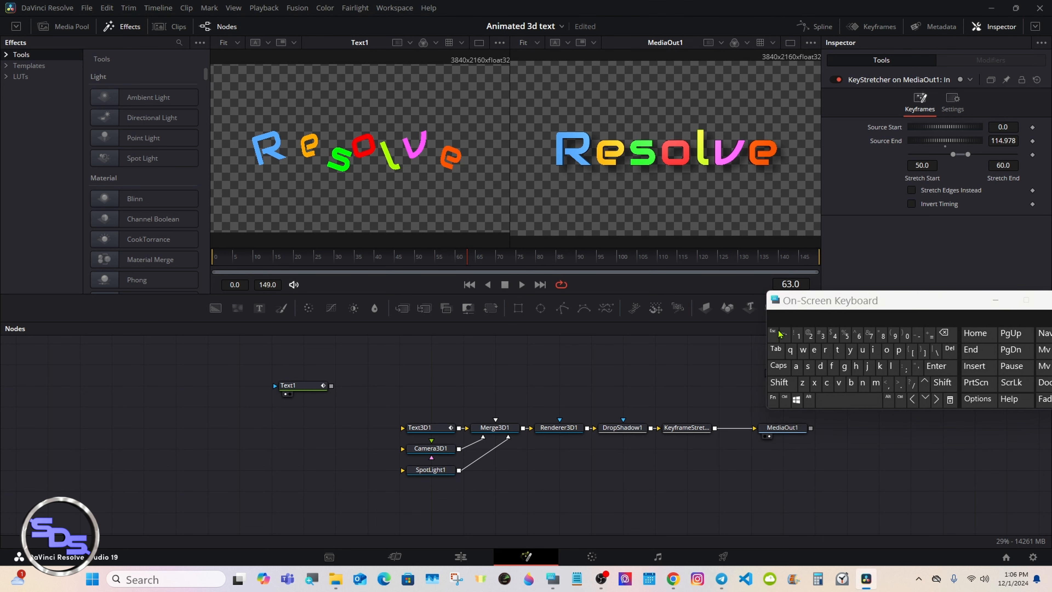
pyautogui.click(725, 424)
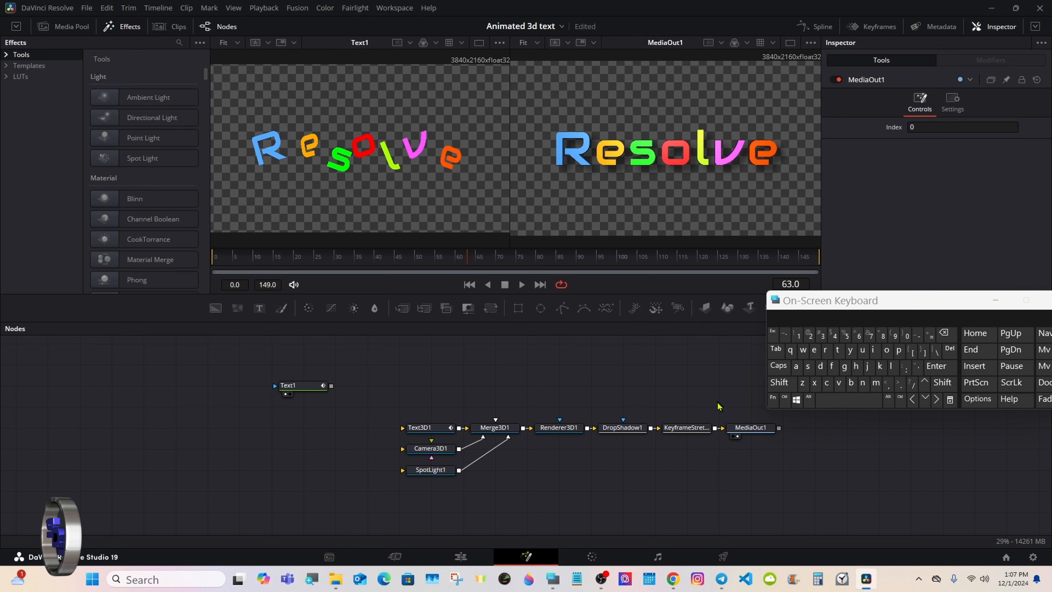
# Step: Select all nodes starting with DropShadow1, then exclude MediaOut1 and Text1 from the selection
pyautogui.click(784, 400)
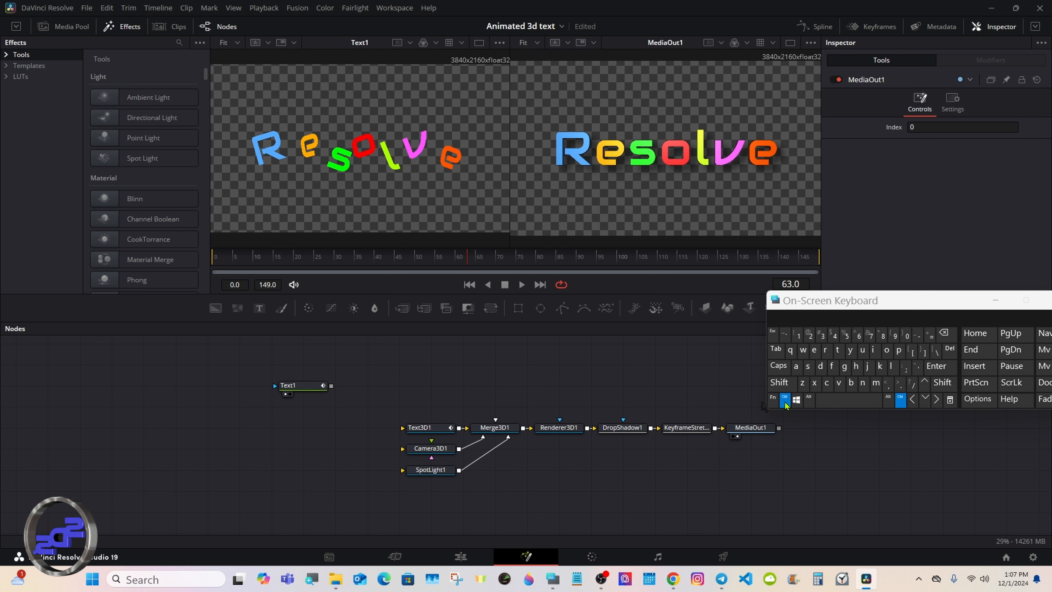
pyautogui.click(619, 432)
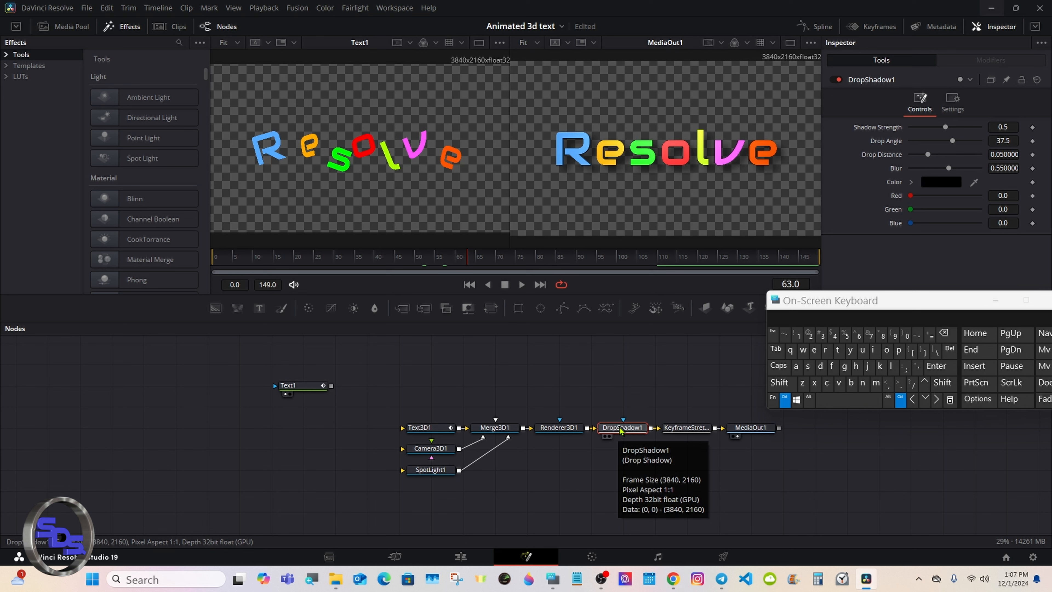
pyautogui.click(779, 366)
pyautogui.click(796, 372)
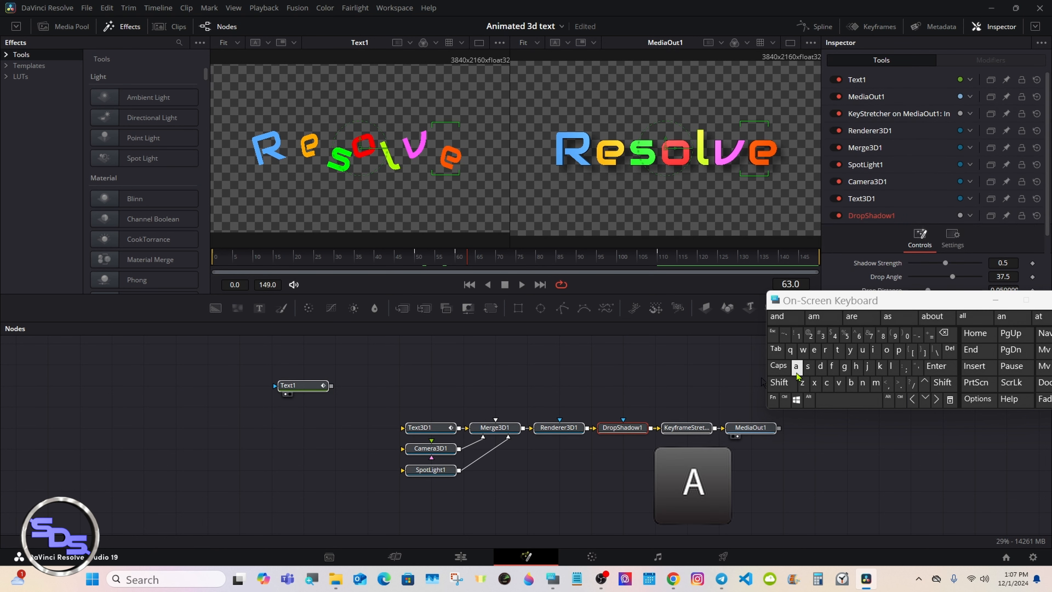
pyautogui.click(784, 400)
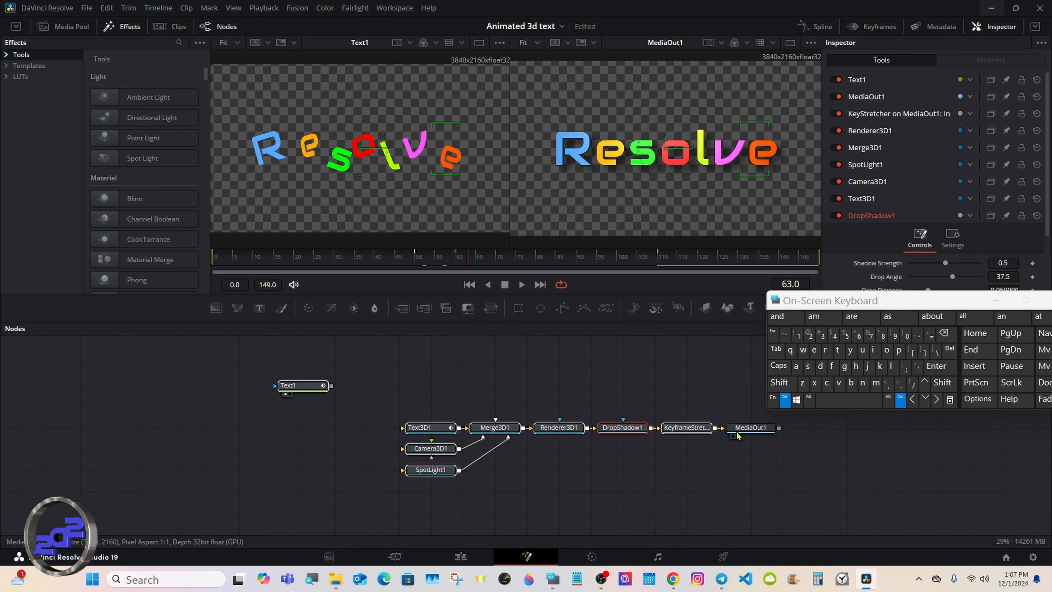
pyautogui.click(311, 392)
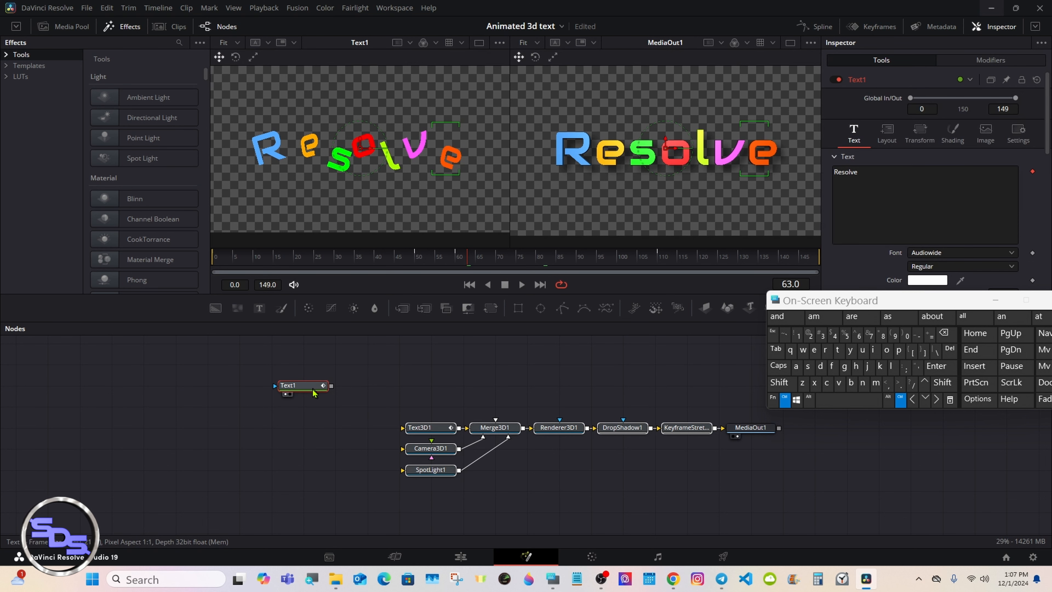
pyautogui.rightClick(547, 431)
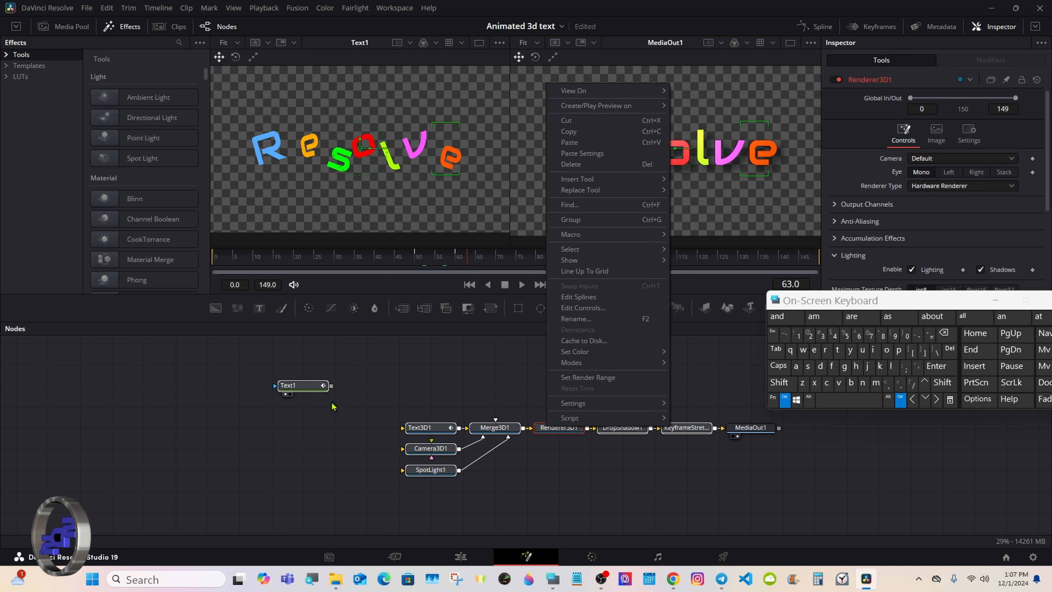
pyautogui.click(303, 394)
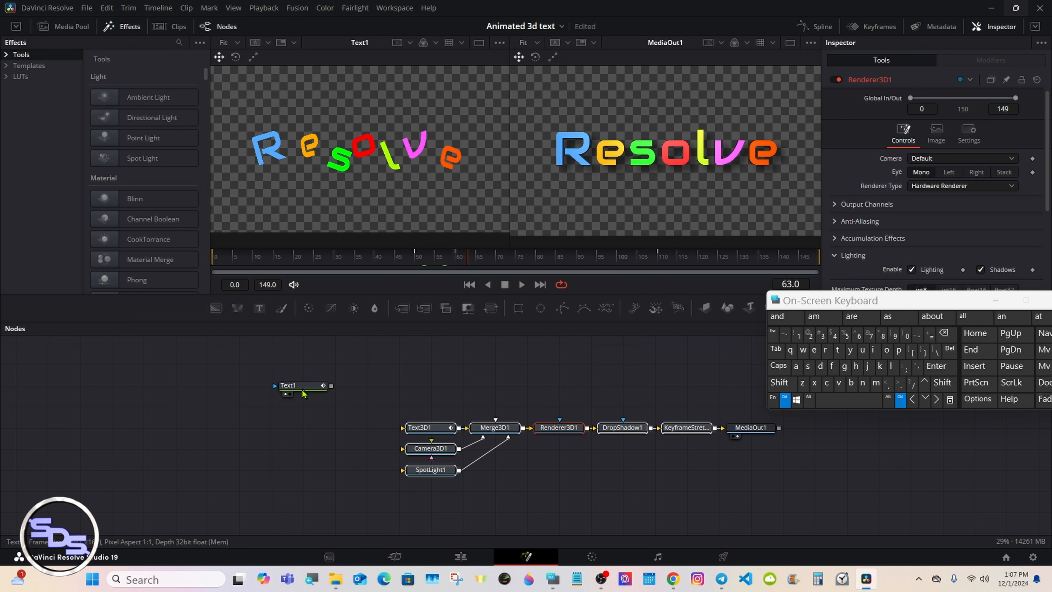
# Step: Create a macro from the selected nodes and expose DropShadow1's Shadow Strength, Drop Angle, Drop Distance and Blur
pyautogui.rightClick(551, 432)
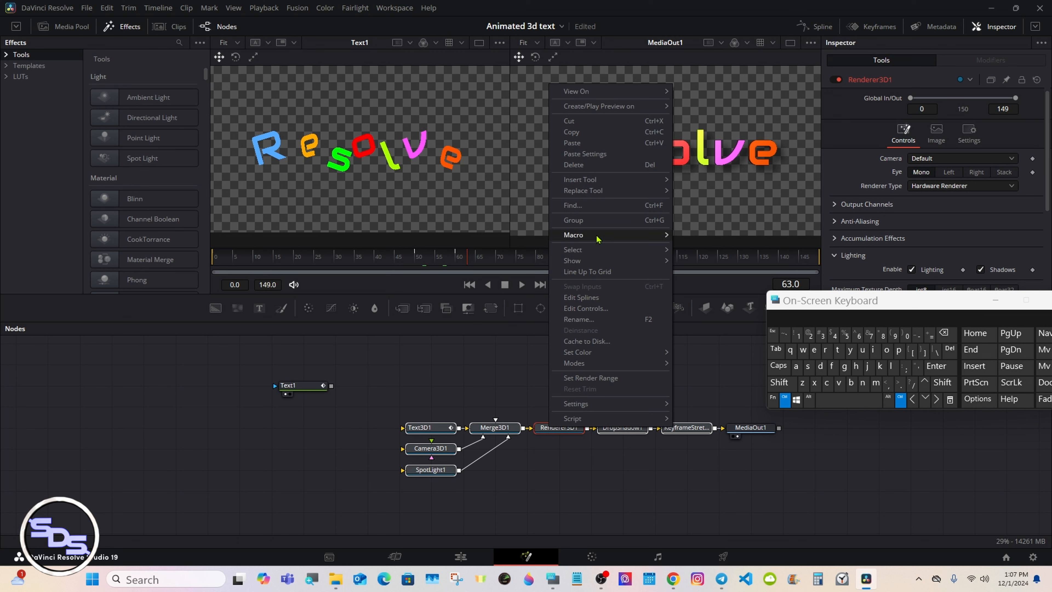
pyautogui.moveTo(601, 240)
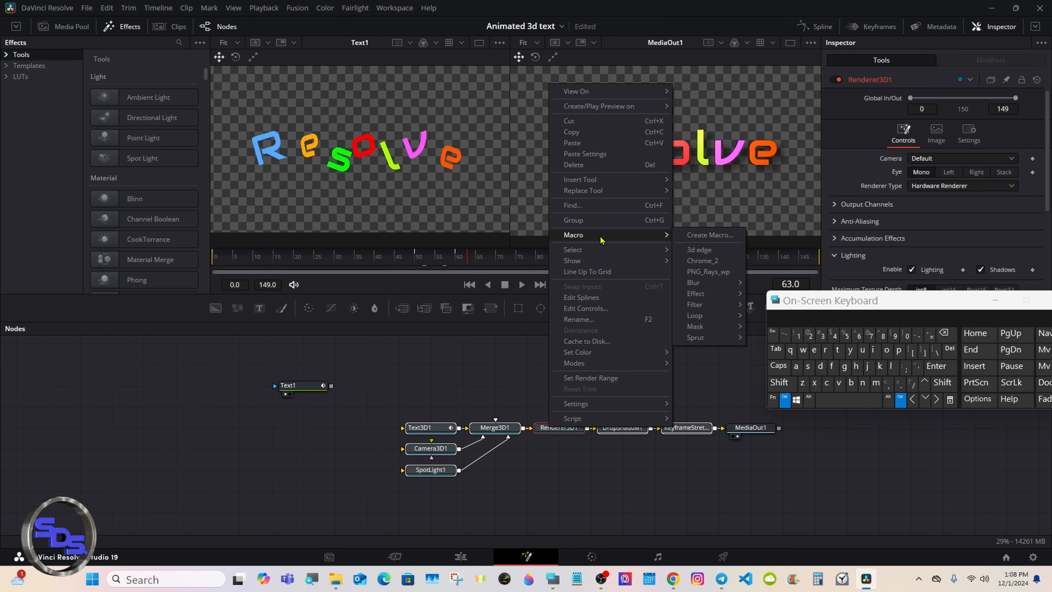
pyautogui.click(694, 236)
pyautogui.moveTo(197, 57); pyautogui.dragTo(540, 138)
pyautogui.click(791, 402)
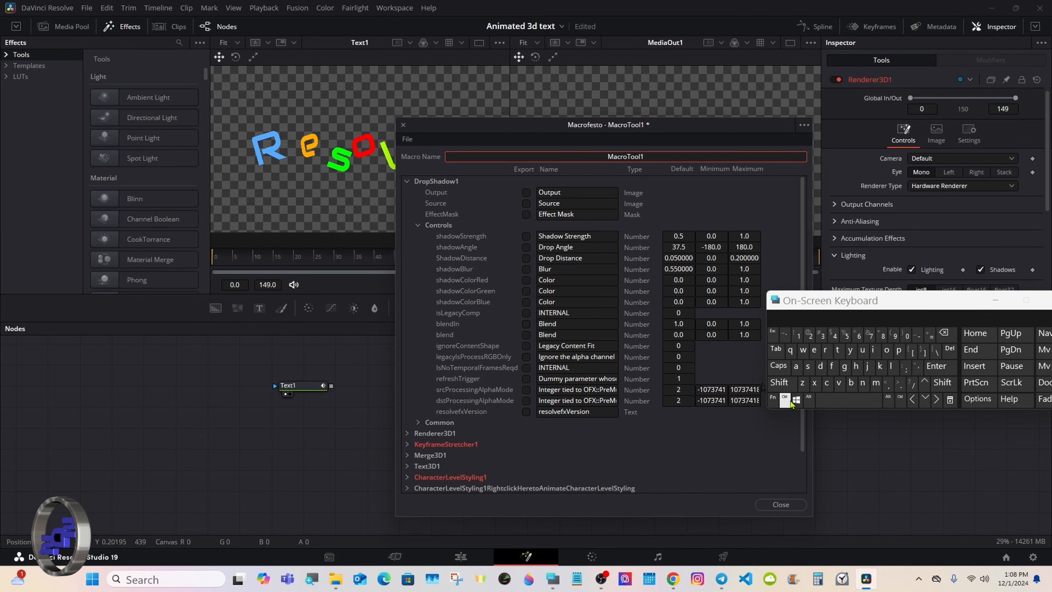
pyautogui.click(525, 236)
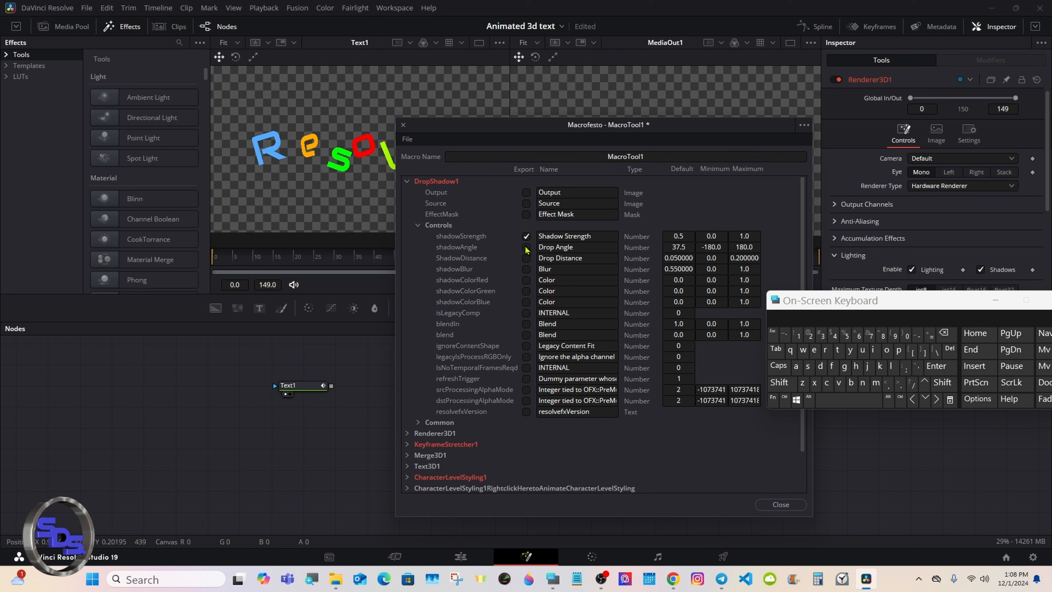
pyautogui.click(418, 225)
pyautogui.click(407, 182)
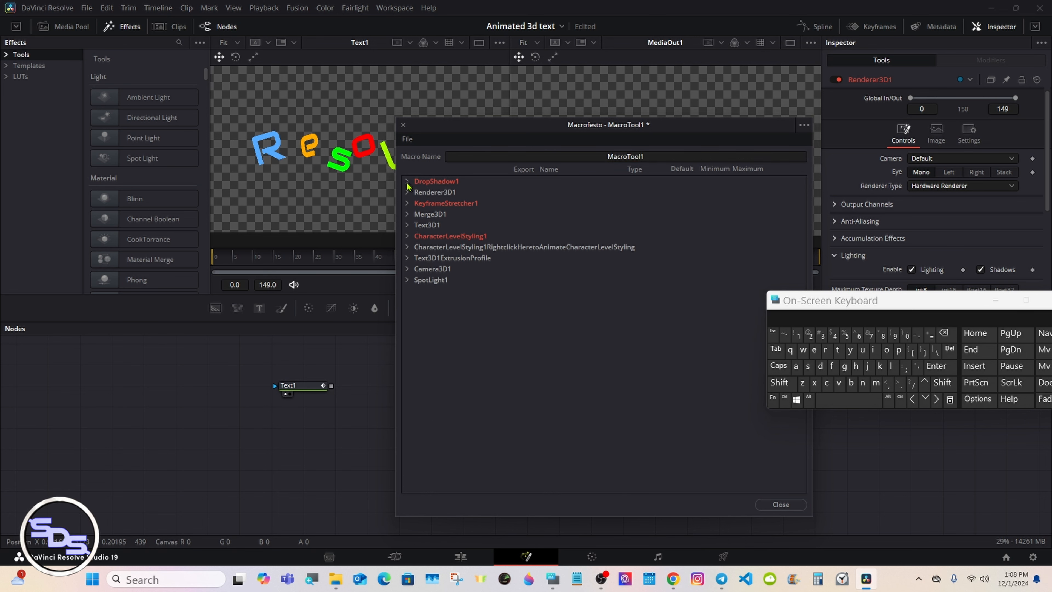
# Step: Expose the Size parameter from Text3D1's Text group as a macro control
pyautogui.click(408, 225)
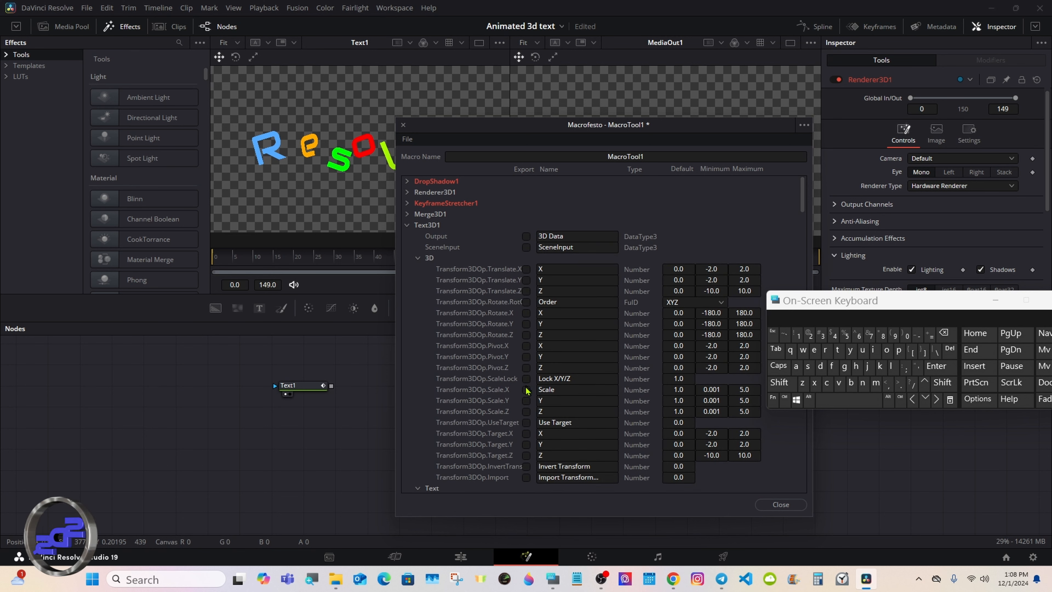
pyautogui.click(418, 259)
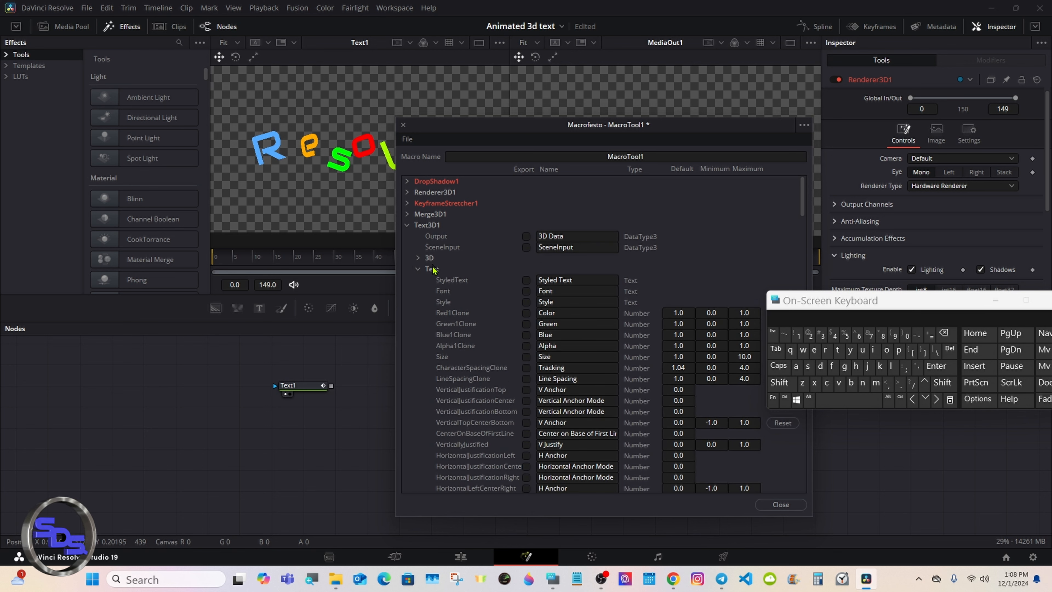
pyautogui.click(525, 357)
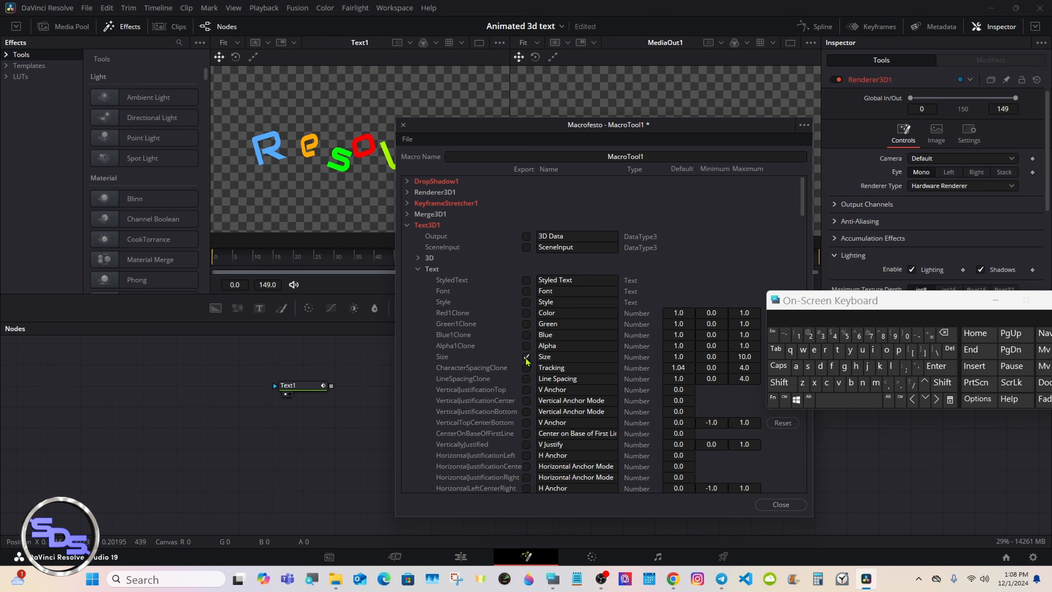
pyautogui.click(418, 269)
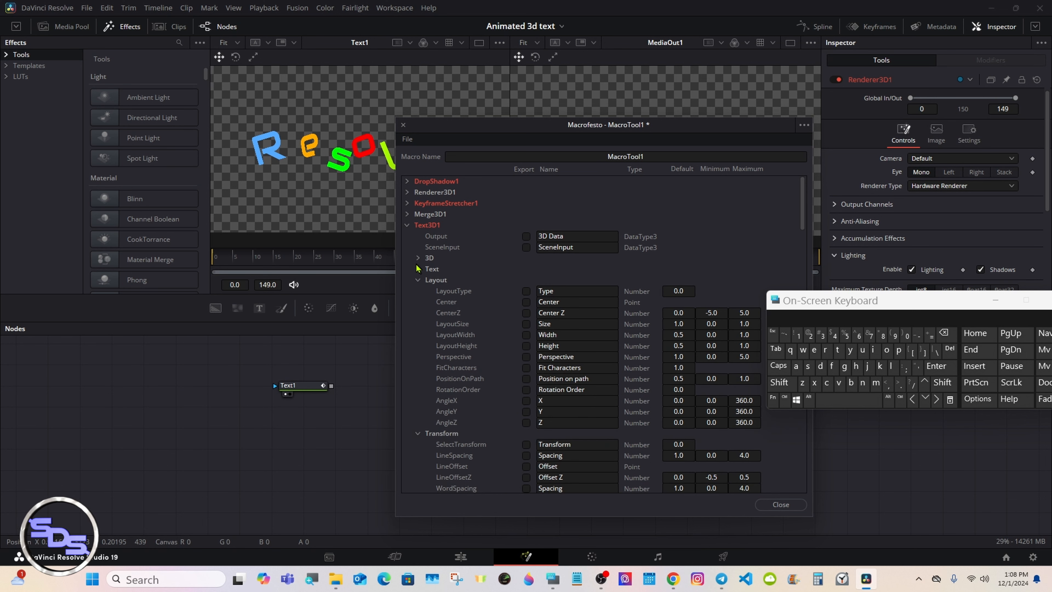
pyautogui.click(408, 226)
# Step: Start saving the macro as a group and choose the Text Animation-3 folder under Fusion > Templates > Edit > Titles
pyautogui.click(410, 139)
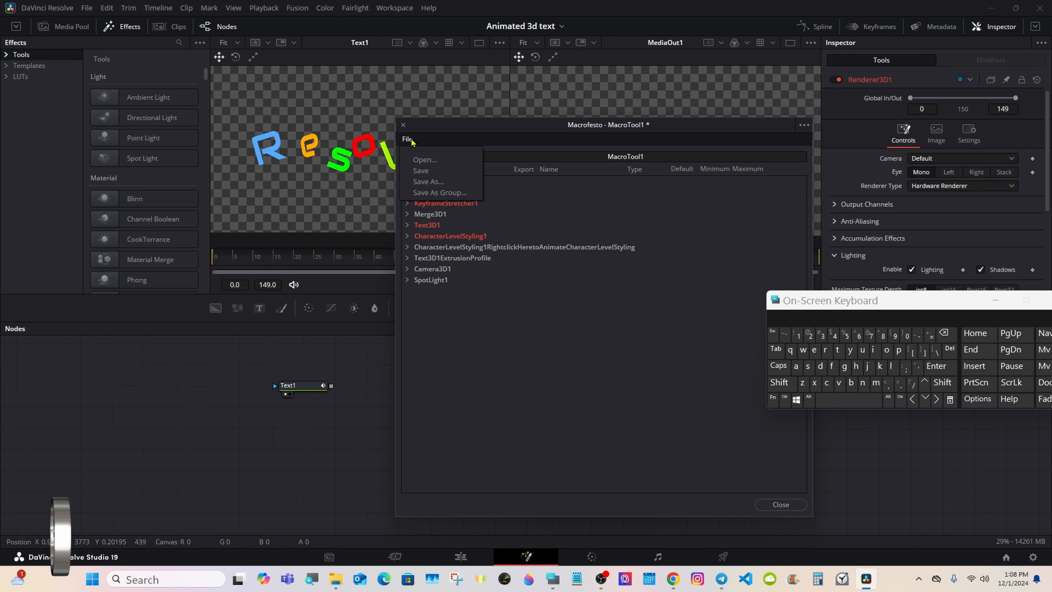
pyautogui.click(440, 193)
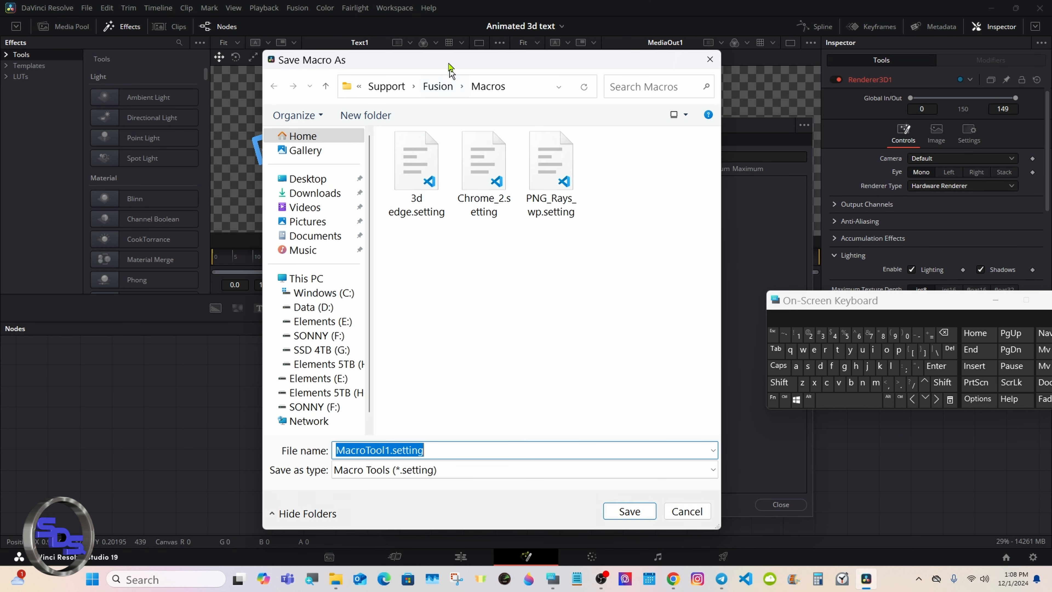
pyautogui.moveTo(453, 65); pyautogui.dragTo(498, 65)
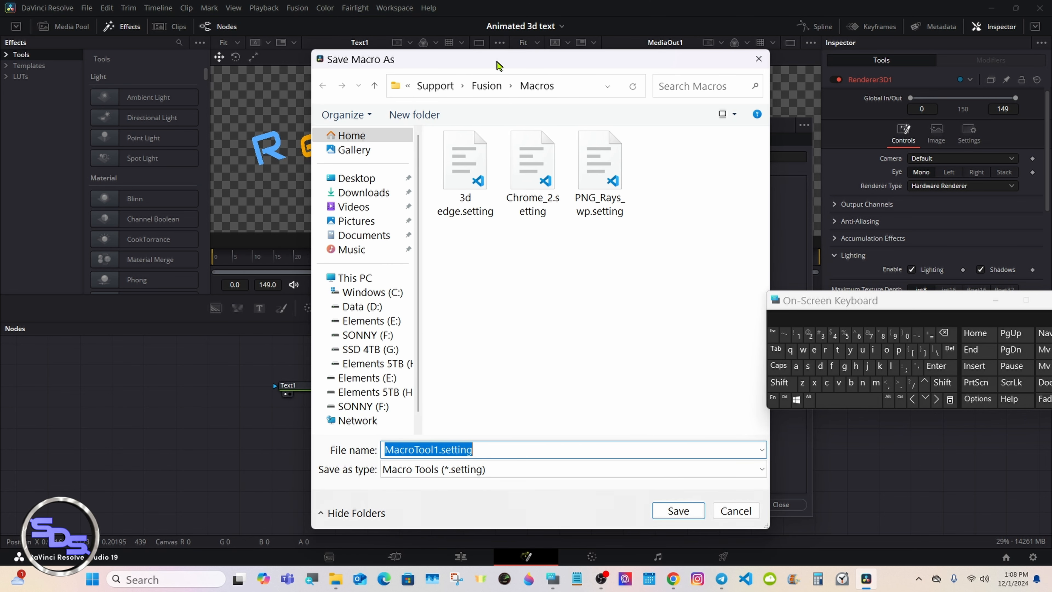
pyautogui.click(491, 88)
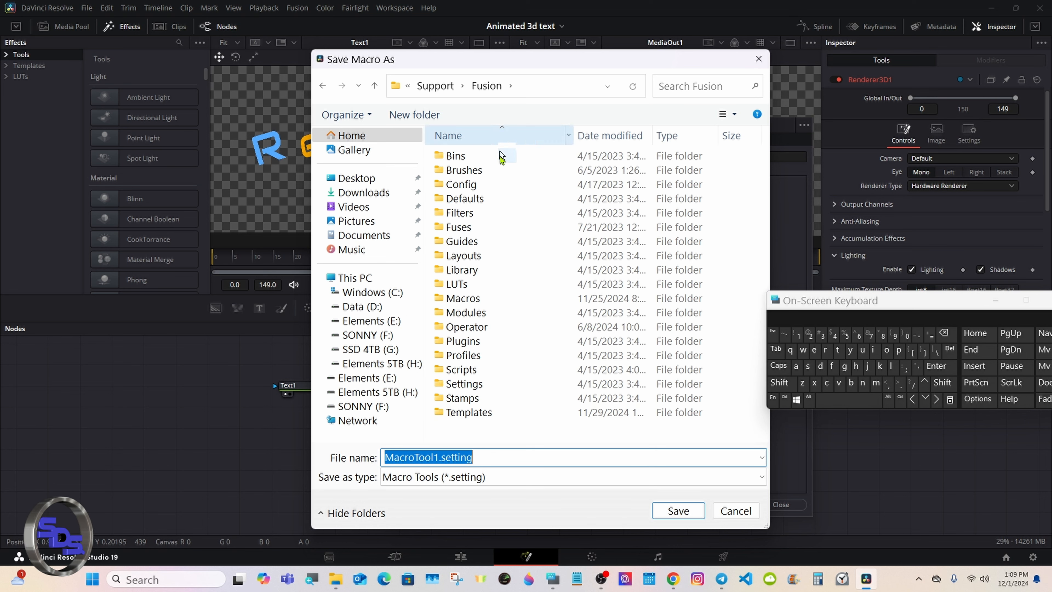
pyautogui.doubleClick(529, 414)
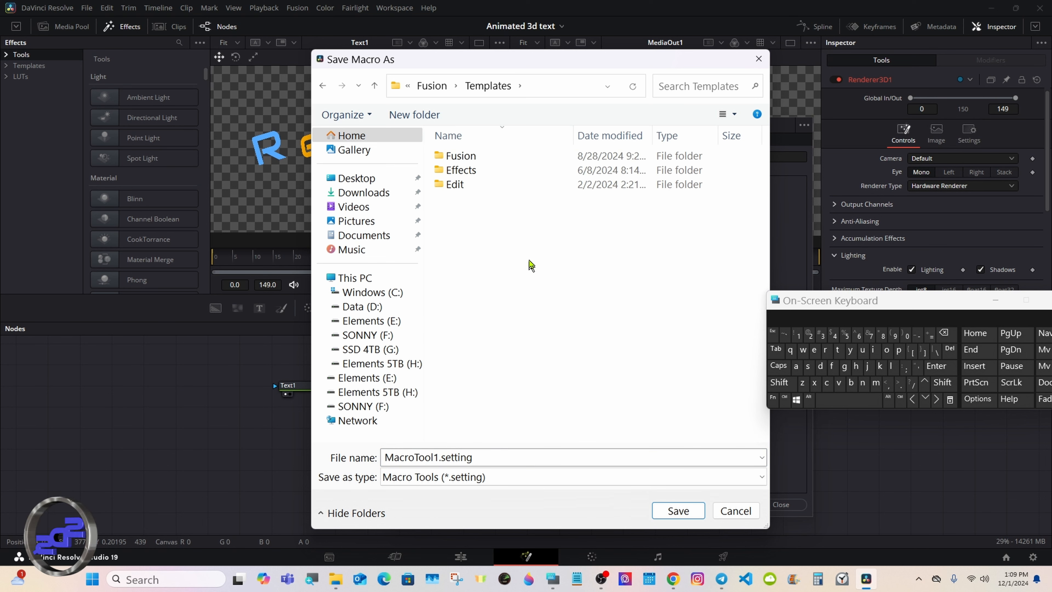
pyautogui.doubleClick(526, 186)
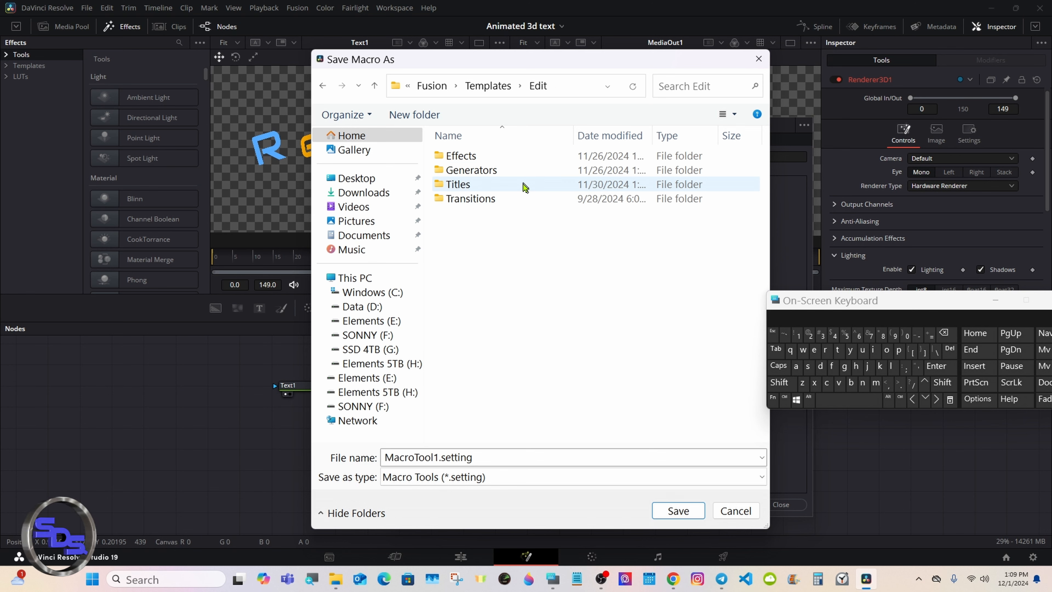
pyautogui.doubleClick(526, 187)
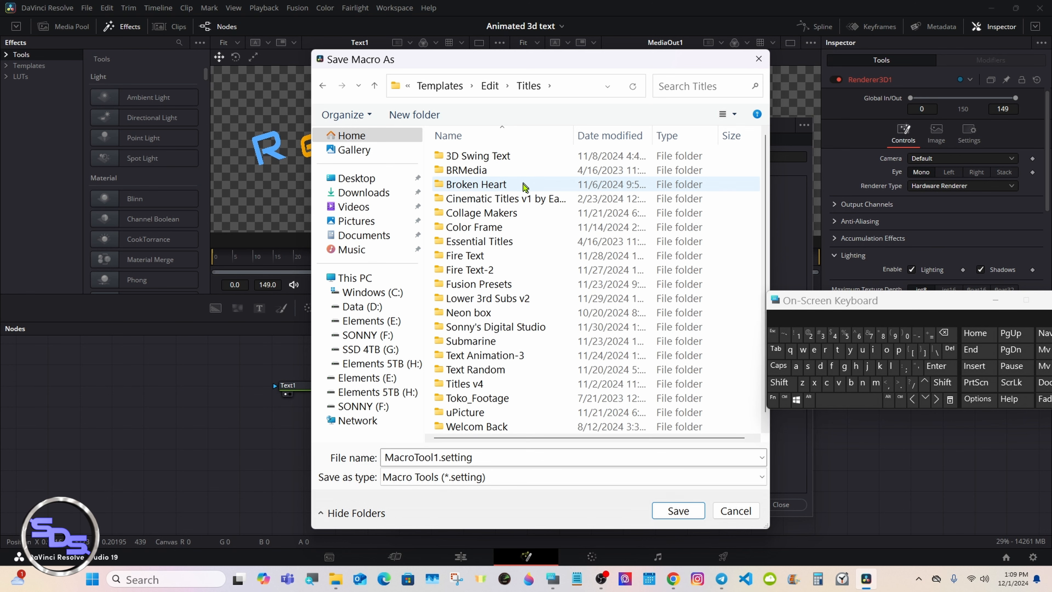
pyautogui.doubleClick(533, 356)
# Step: Save the macro as Text Animation-2, adapting the existing Text Animation file name, and dismiss the macro editor and On-Screen Keyboard
pyautogui.click(506, 159)
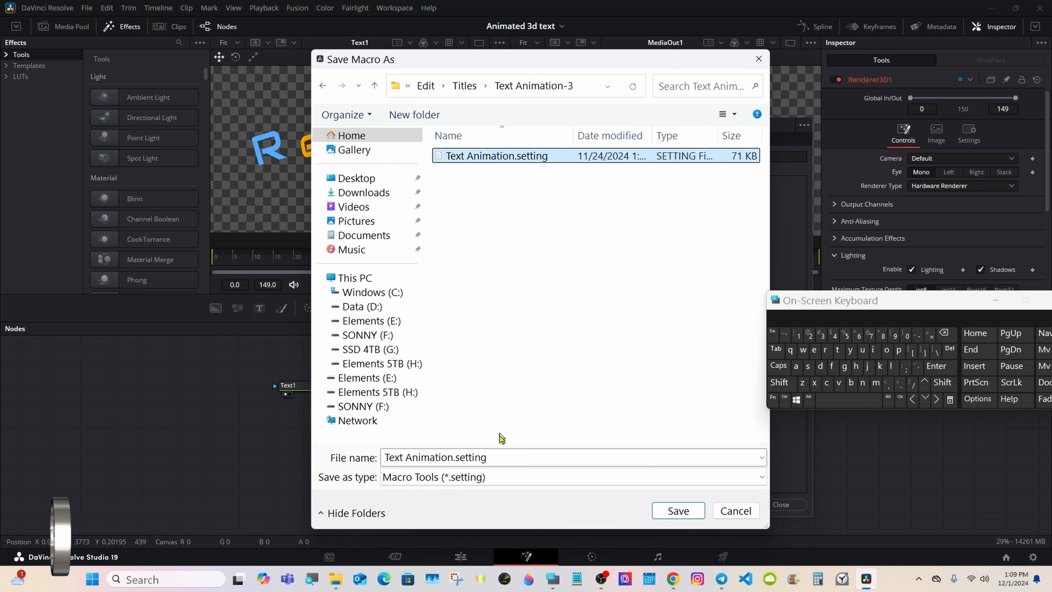
pyautogui.click(490, 459)
pyautogui.click(490, 459)
pyautogui.click(944, 333)
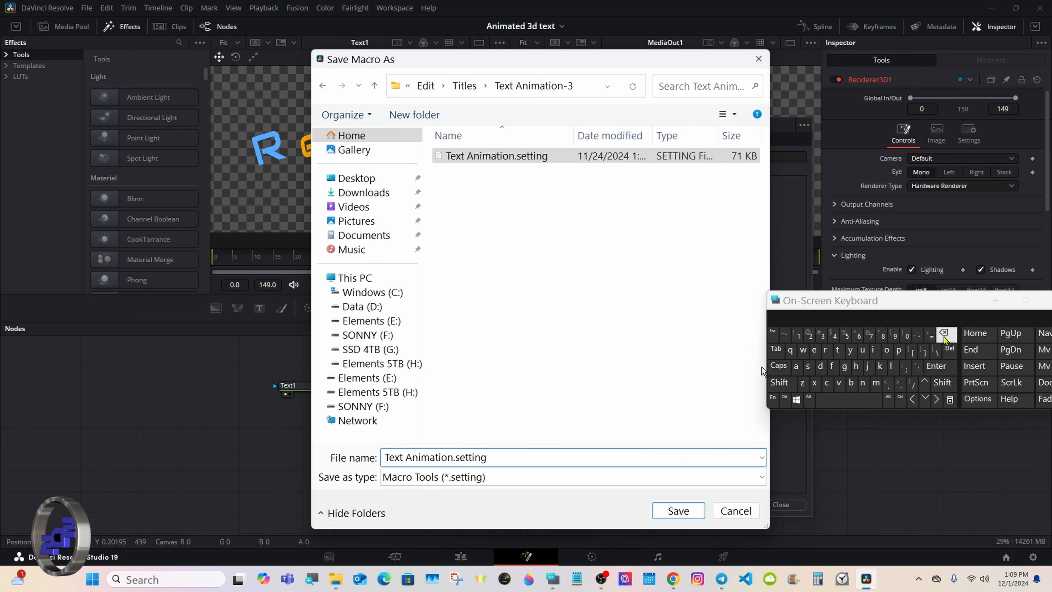
pyautogui.click(944, 334)
pyautogui.click(944, 333)
pyautogui.click(944, 334)
pyautogui.click(944, 334)
pyautogui.click(944, 333)
pyautogui.click(944, 334)
pyautogui.click(944, 334)
pyautogui.click(918, 335)
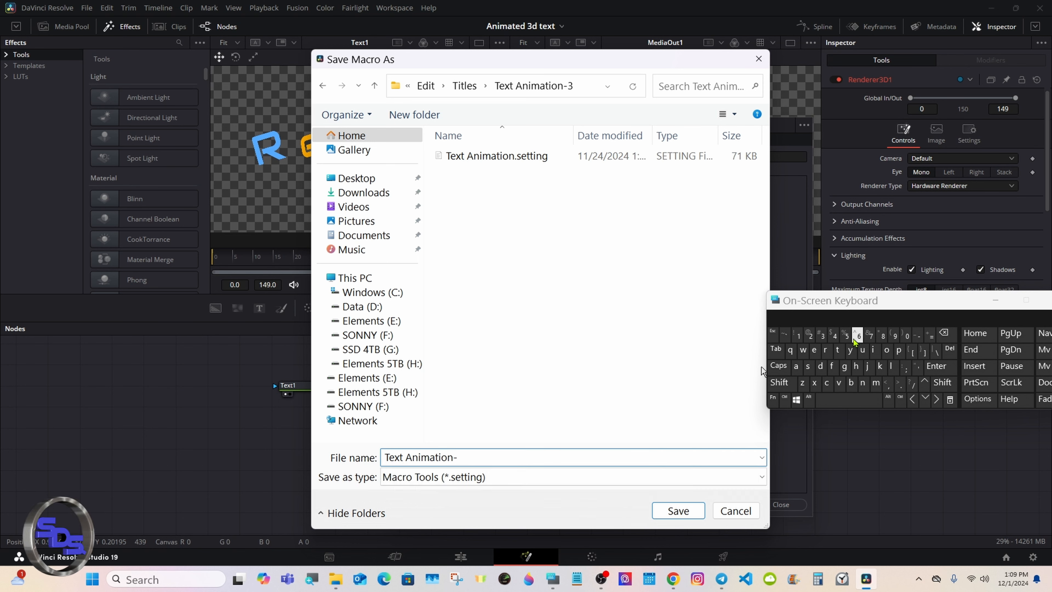
pyautogui.click(811, 336)
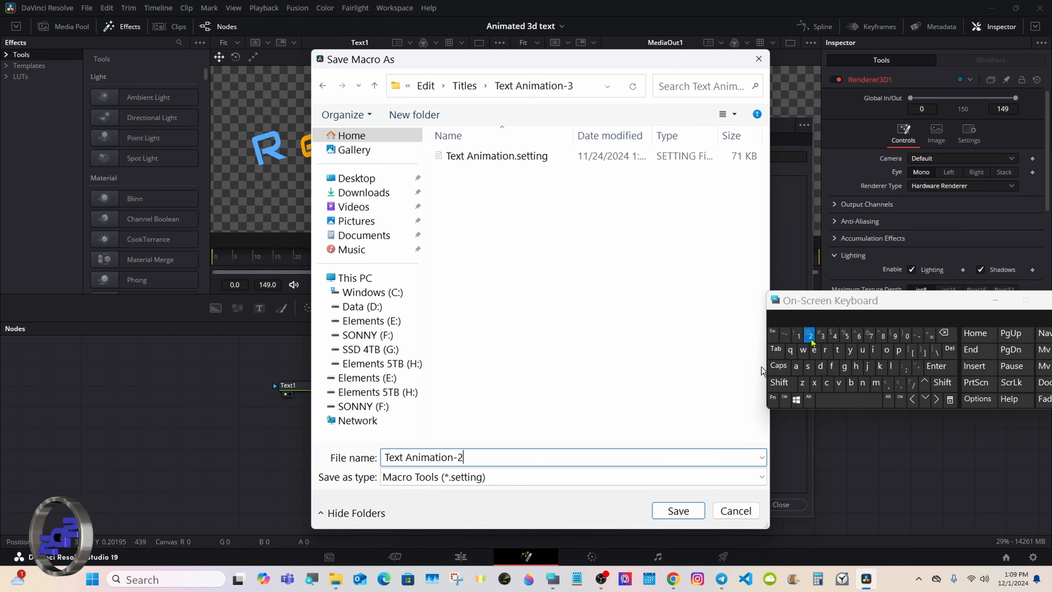
pyautogui.click(675, 510)
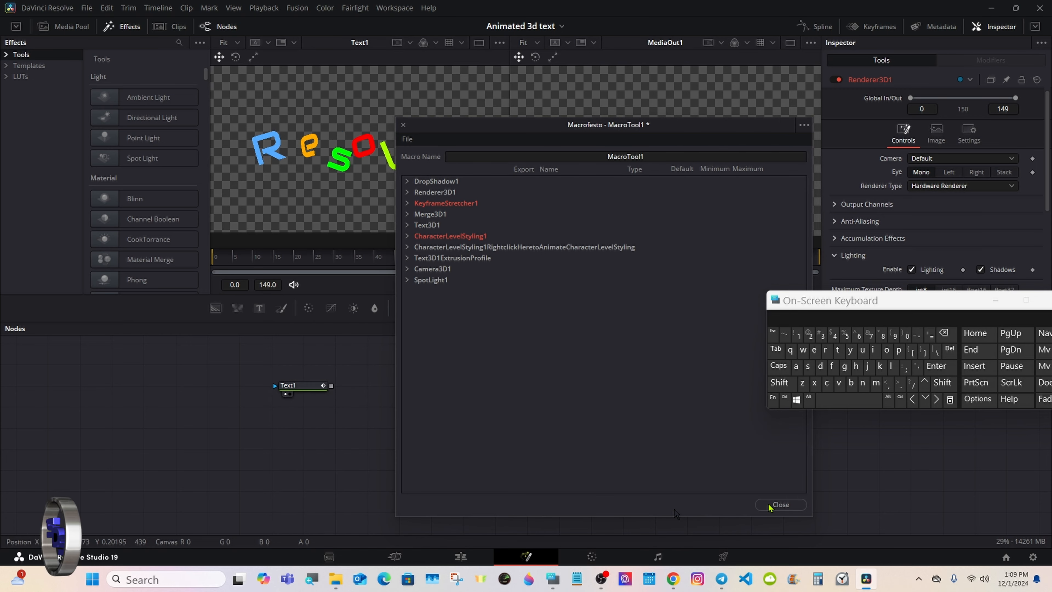
pyautogui.click(780, 505)
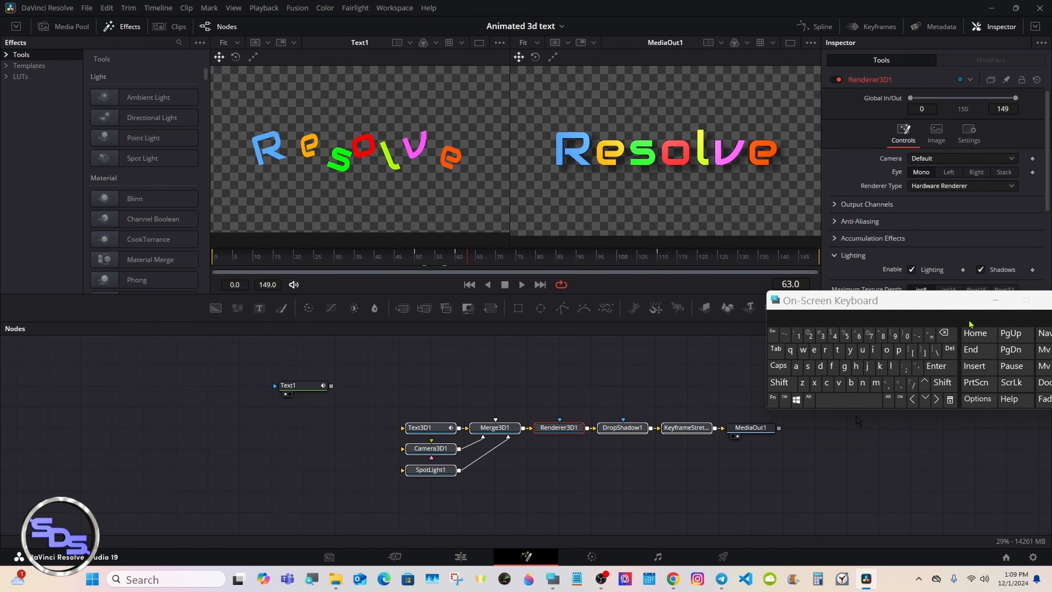
pyautogui.click(995, 300)
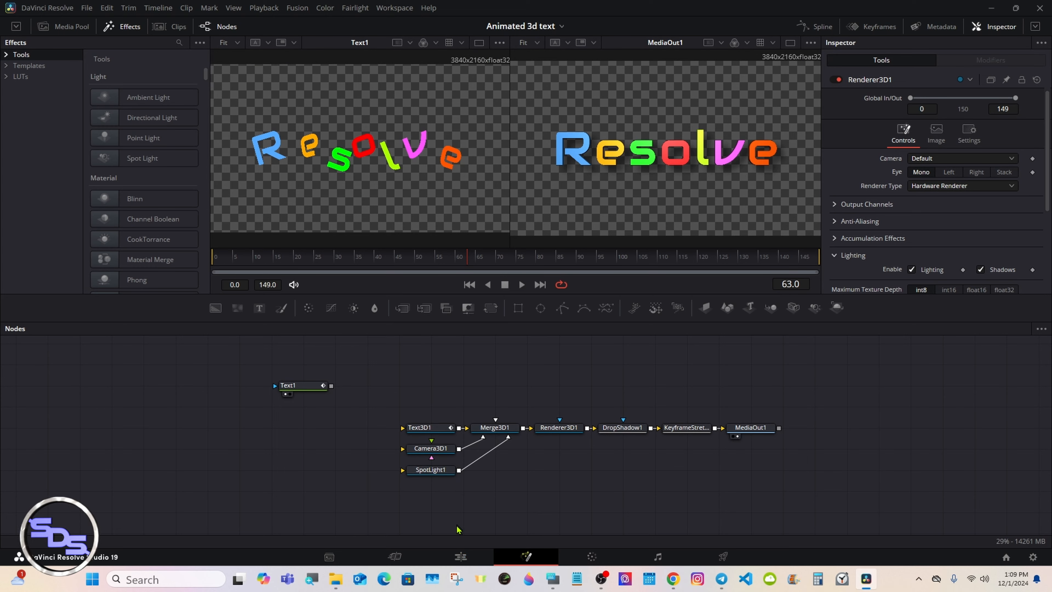
# Step: On the Edit page, add the Text Animation-2 title from Text Animation-3 after Fusion Composition 1 and place the playhead at 00:00:10:07
pyautogui.click(460, 556)
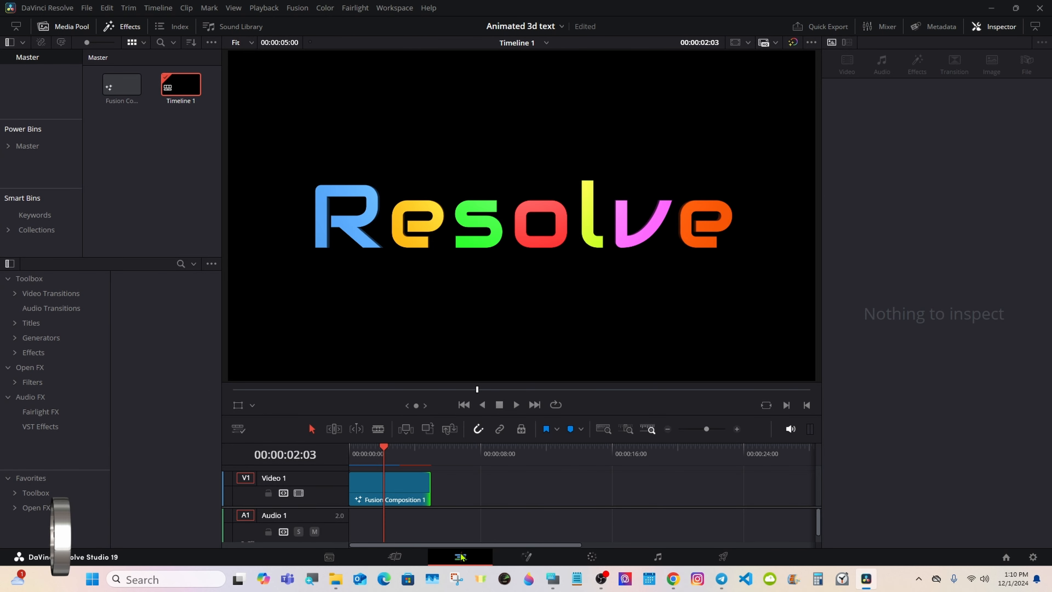
pyautogui.click(16, 324)
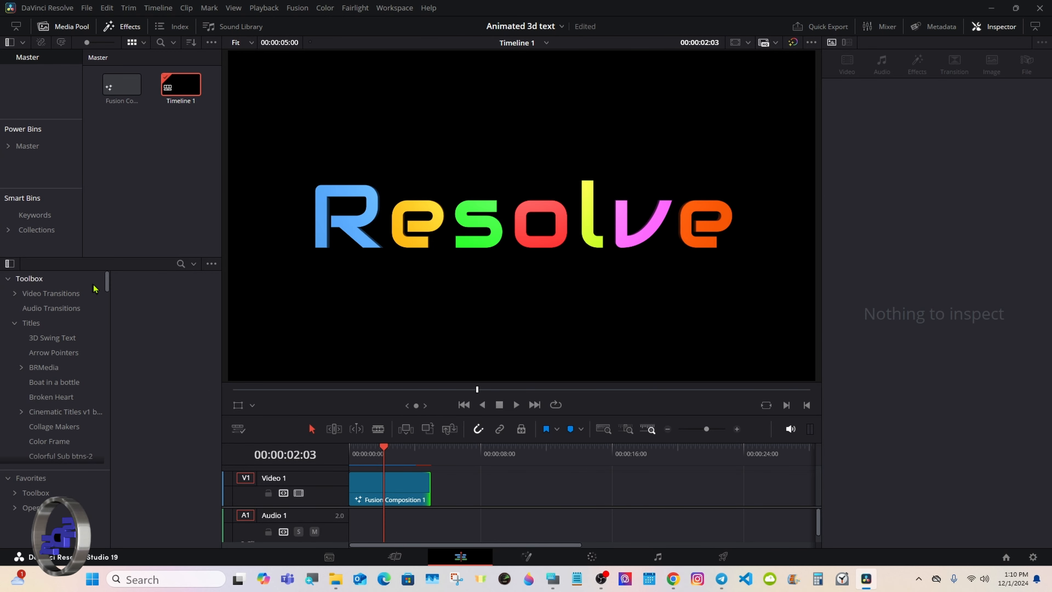
pyautogui.moveTo(106, 284); pyautogui.dragTo(106, 432)
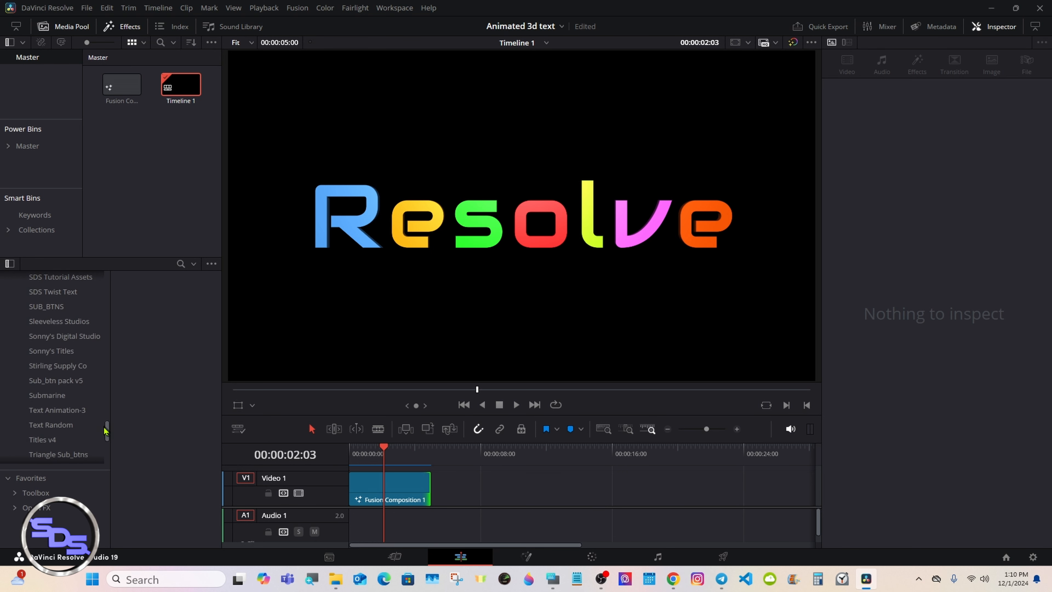
pyautogui.click(57, 409)
pyautogui.moveTo(161, 321); pyautogui.dragTo(490, 481)
pyautogui.click(525, 447)
pyautogui.moveTo(525, 447)
pyautogui.mouseDown()
pyautogui.moveTo(494, 451)
pyautogui.moveTo(519, 447)
pyautogui.mouseUp()
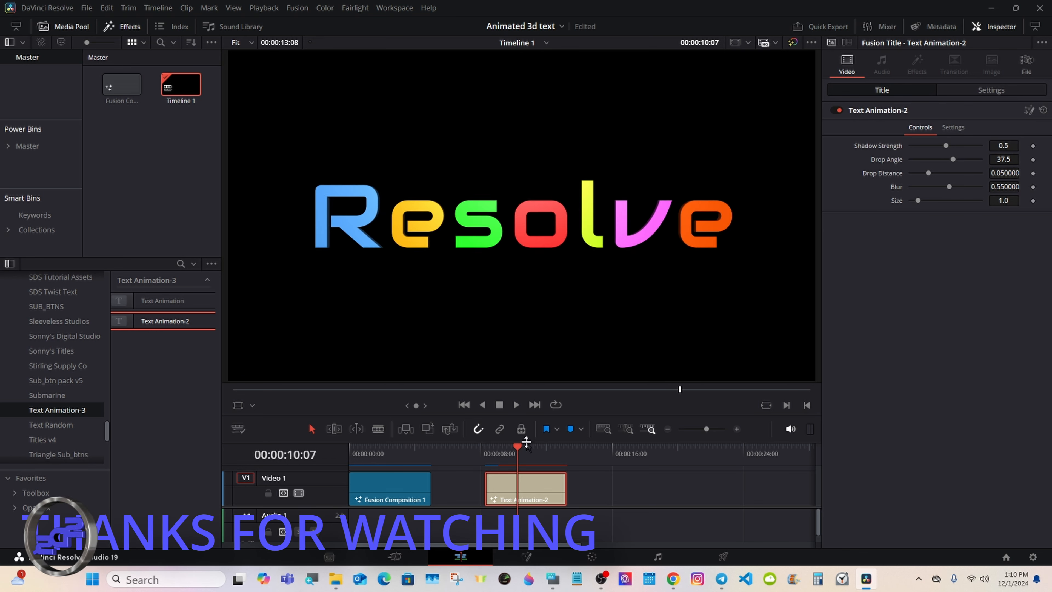
# Step: Move Text Animation-2 up to a second video track and add a Solid Color generator to Video 1 after Fusion Composition 1
pyautogui.moveTo(525, 483); pyautogui.dragTo(527, 449)
pyautogui.moveTo(106, 429); pyautogui.dragTo(106, 278)
pyautogui.click(14, 323)
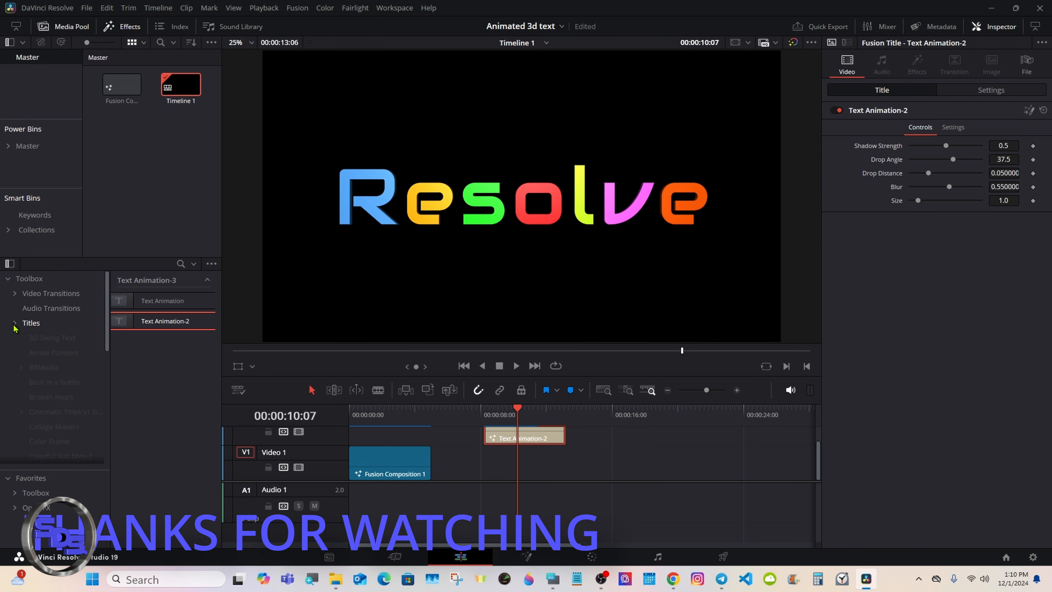
pyautogui.click(41, 337)
pyautogui.moveTo(157, 483); pyautogui.dragTo(475, 461)
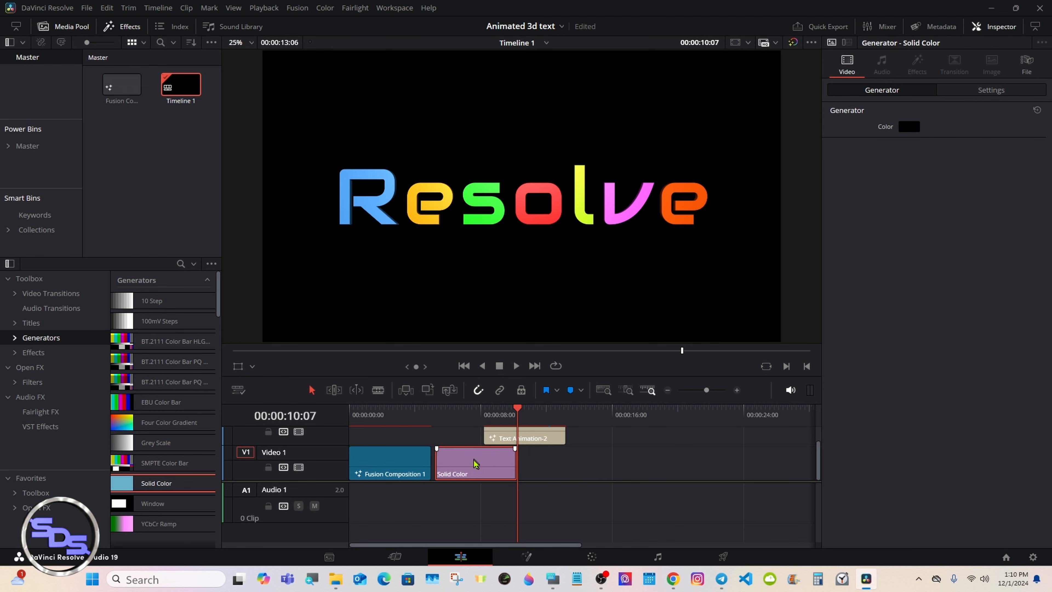
# Step: Place Fusion Composition 1 and Text Animation-2 end to end on Video 2, with Solid Color spanning beneath both from the timeline's start
pyautogui.moveTo(400, 459); pyautogui.dragTo(394, 444)
pyautogui.moveTo(458, 460); pyautogui.dragTo(373, 462)
pyautogui.moveTo(513, 438); pyautogui.dragTo(511, 463)
# Step: Change the Solid Color generator to the dark blue custom color and scrub through Fusion Composition 1 to check the background
pyautogui.click(909, 128)
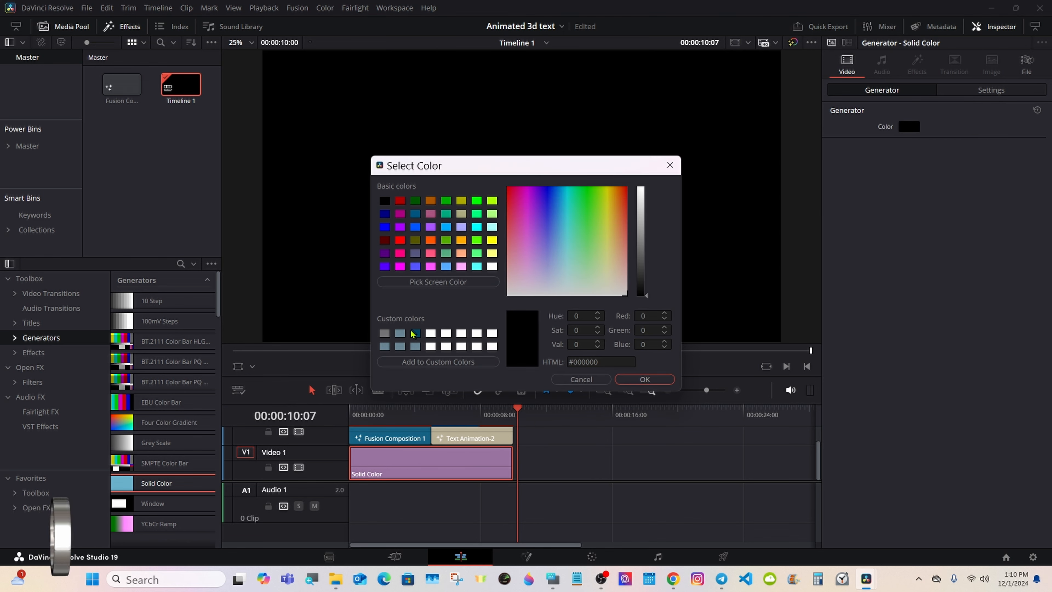
pyautogui.click(411, 332)
pyautogui.click(638, 382)
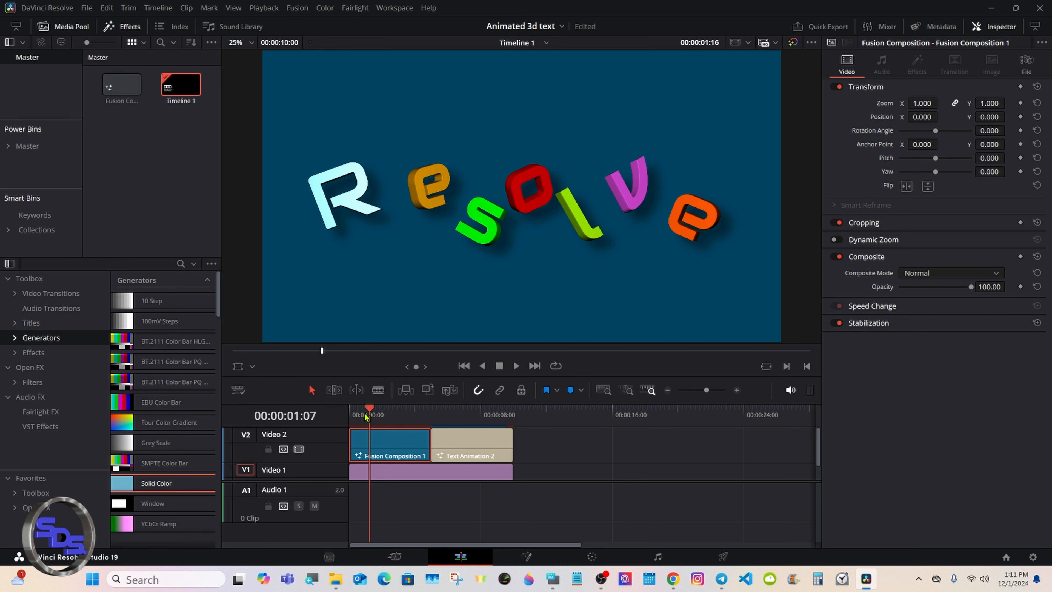
pyautogui.moveTo(367, 416); pyautogui.dragTo(492, 415)
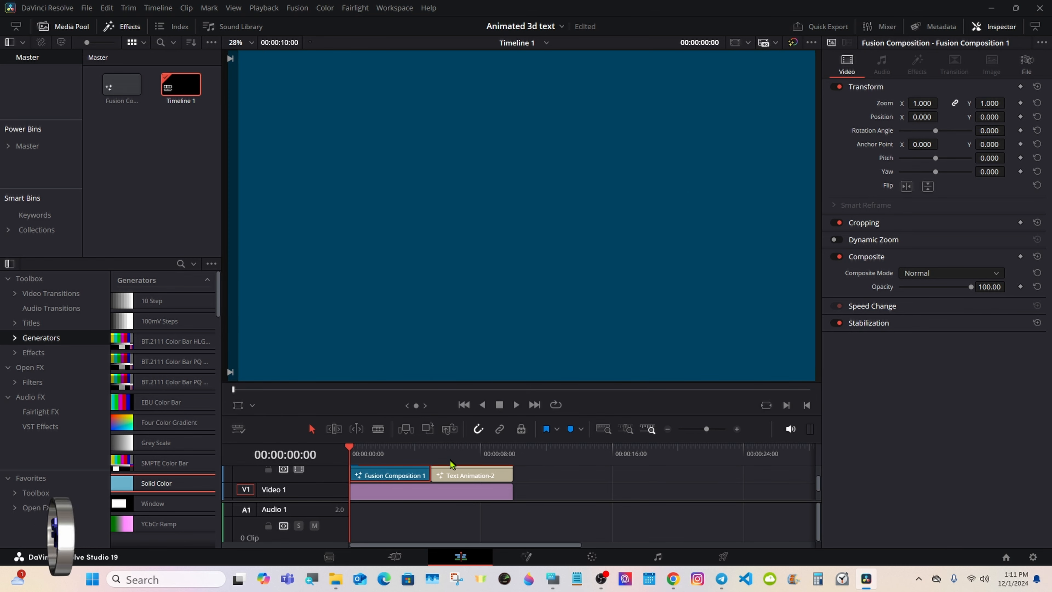
# Step: Try Text Animation-2 at Size 0.71 with the playhead at 00:00:07:10, and restore the Size to 1.0
pyautogui.moveTo(453, 460)
pyautogui.mouseDown()
pyautogui.moveTo(442, 454)
pyautogui.moveTo(471, 454)
pyautogui.mouseUp()
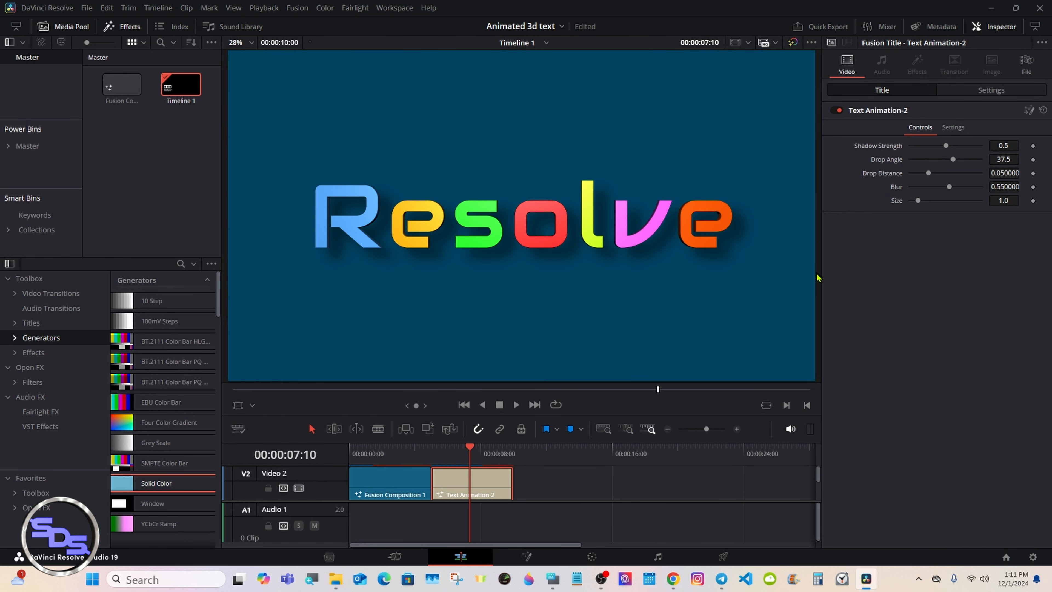
pyautogui.moveTo(917, 200); pyautogui.dragTo(916, 202)
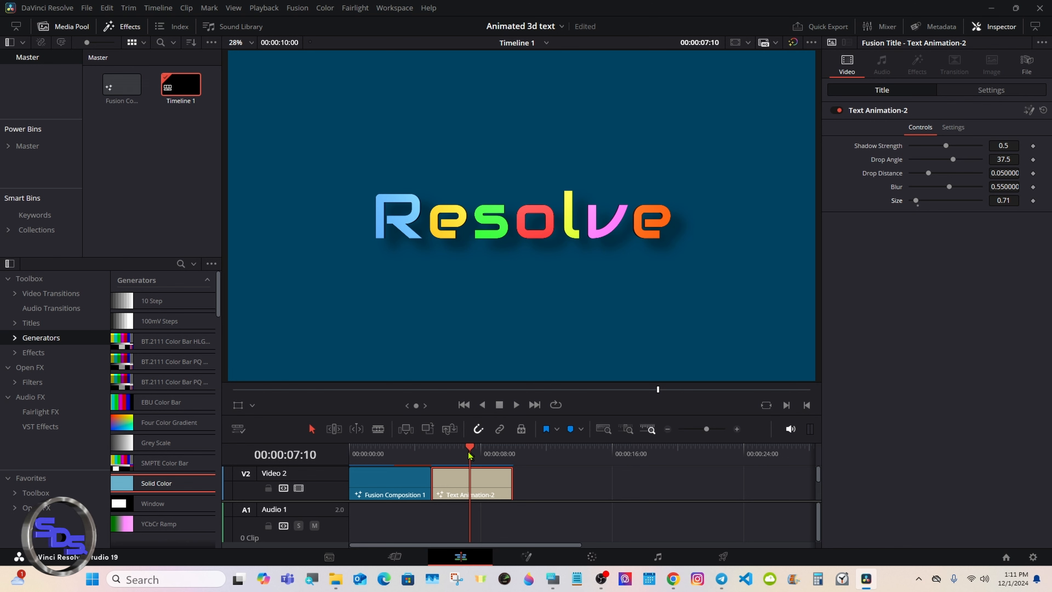
pyautogui.moveTo(472, 454); pyautogui.dragTo(432, 454)
pyautogui.moveTo(916, 201); pyautogui.dragTo(918, 201)
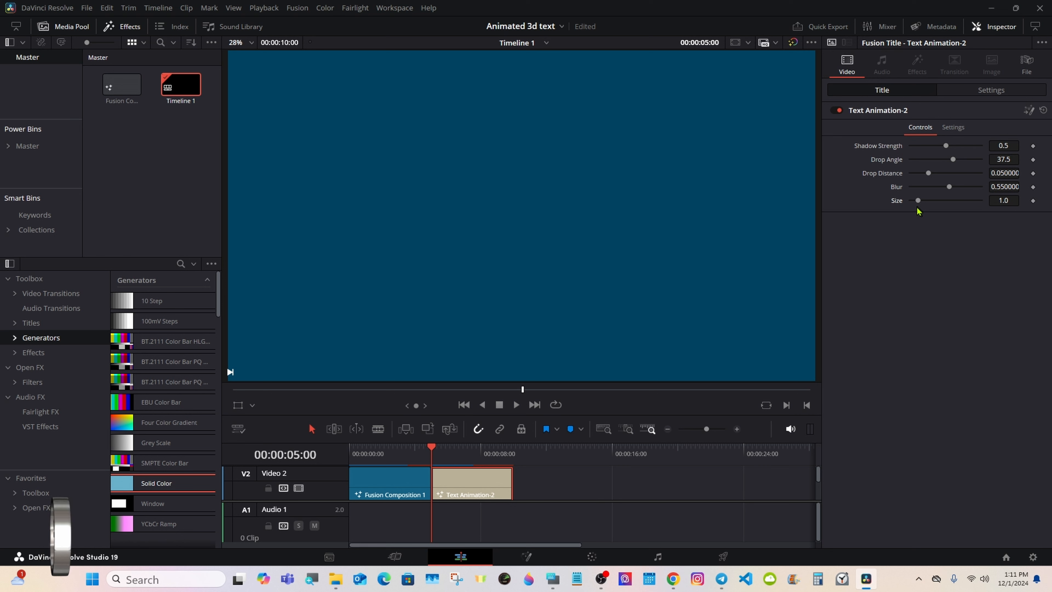
# Step: Enable loop playback and play the timeline from the start to review both animated titles
pyautogui.moveTo(431, 448); pyautogui.dragTo(349, 448)
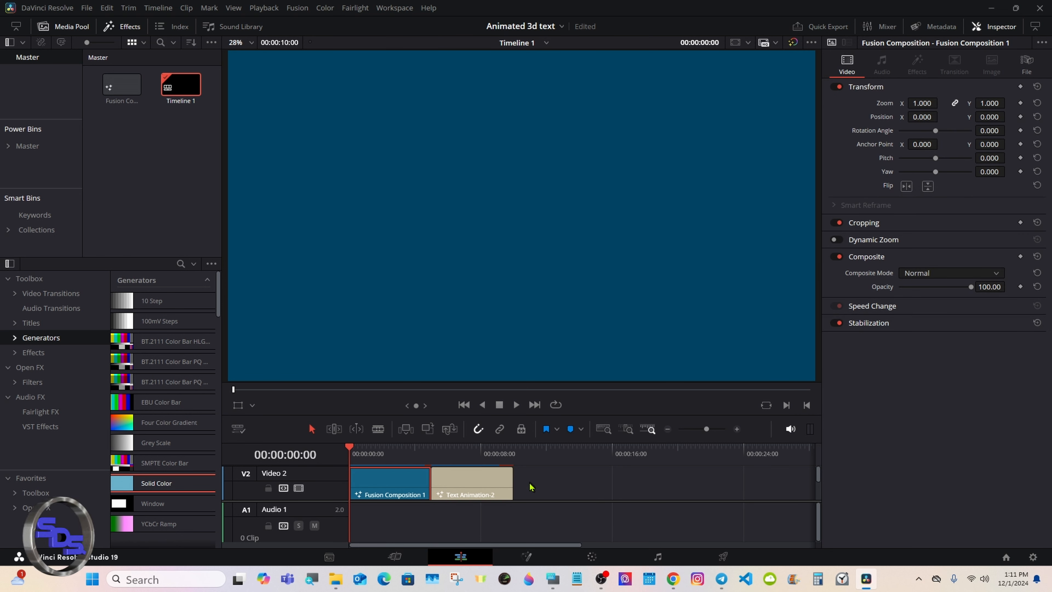
pyautogui.click(555, 405)
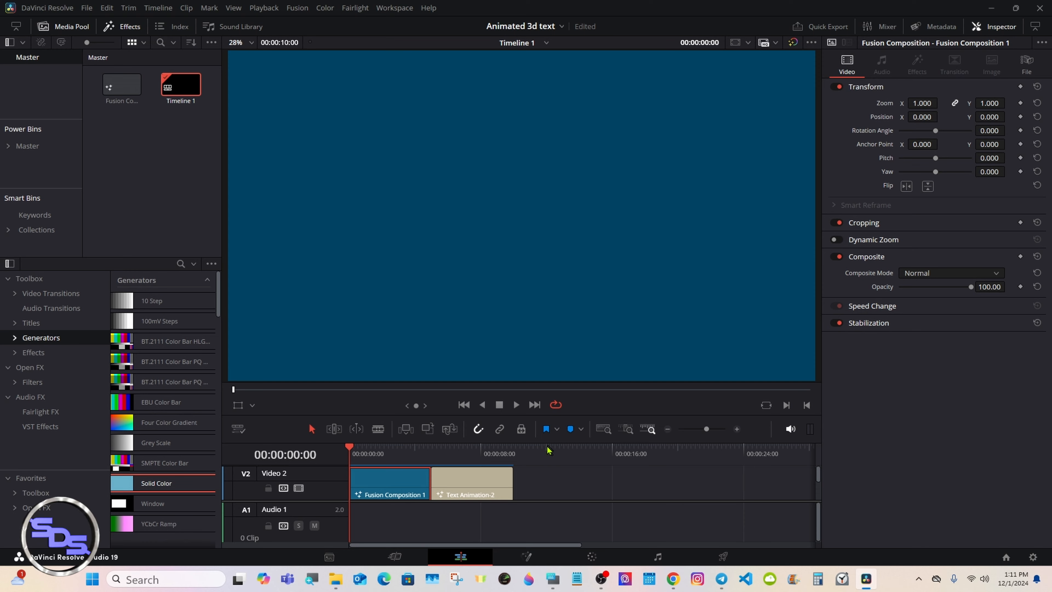
pyautogui.click(516, 404)
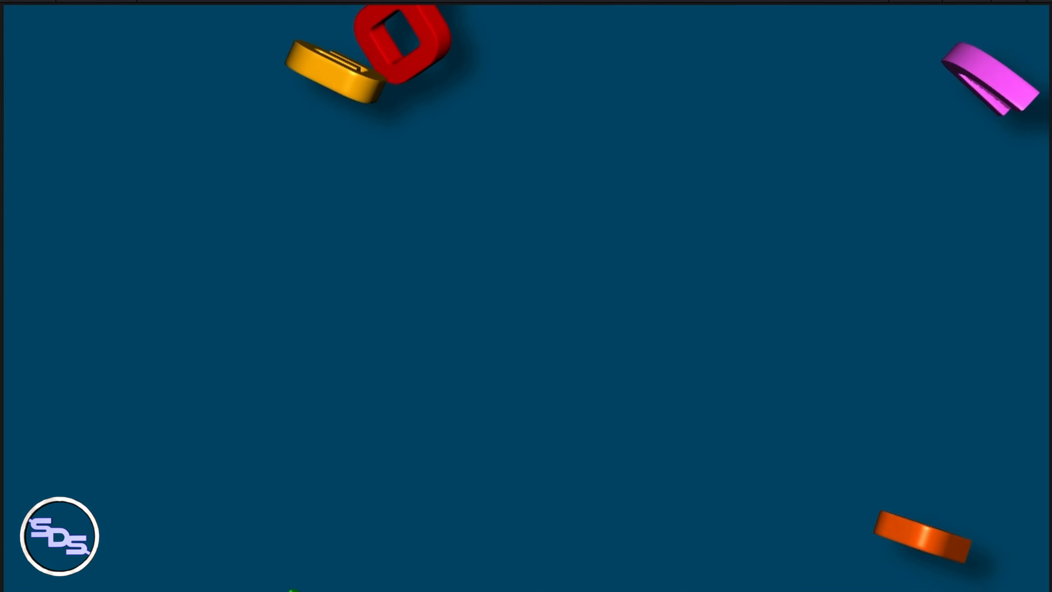